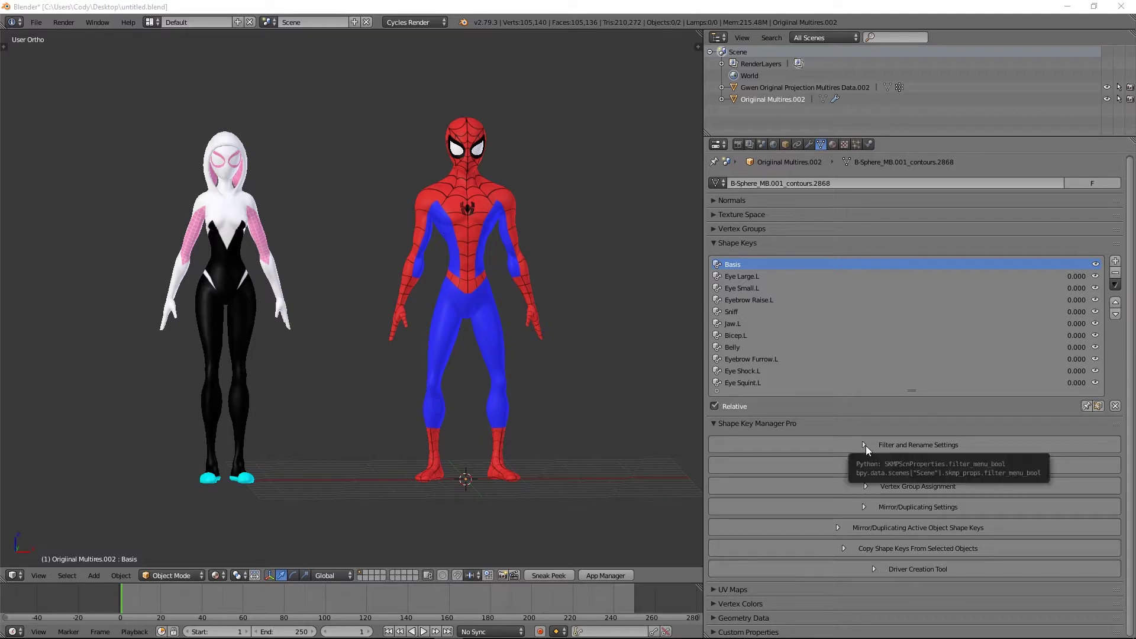
# Expand the filter and utility sections of Shape Key Manager Pro and set the text filter to Eye
pyautogui.click(865, 445)
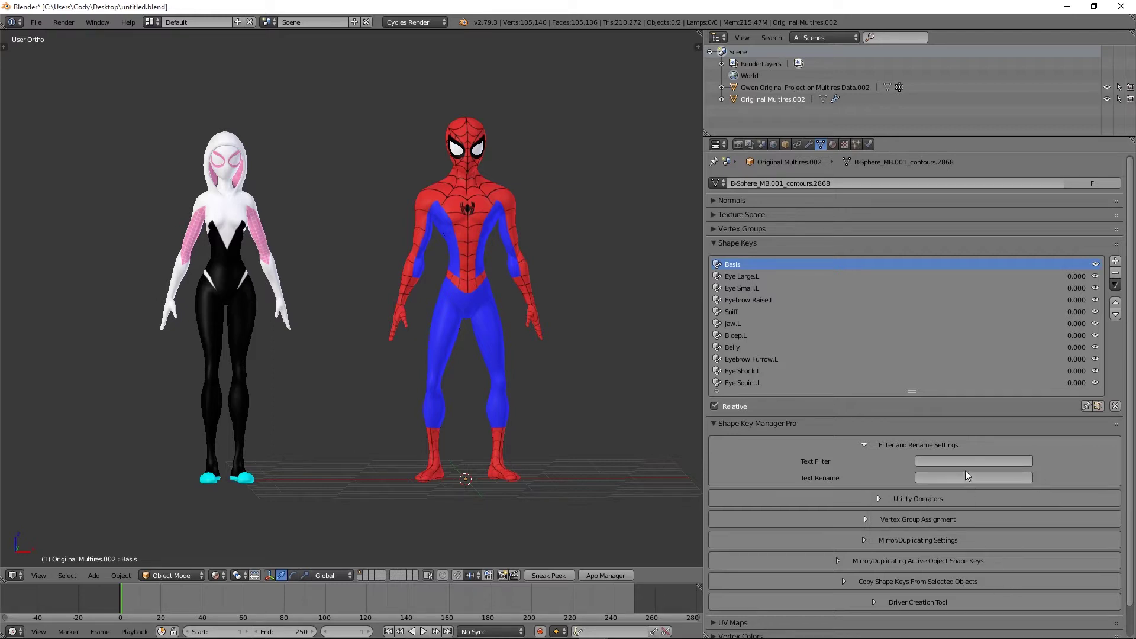
pyautogui.click(879, 499)
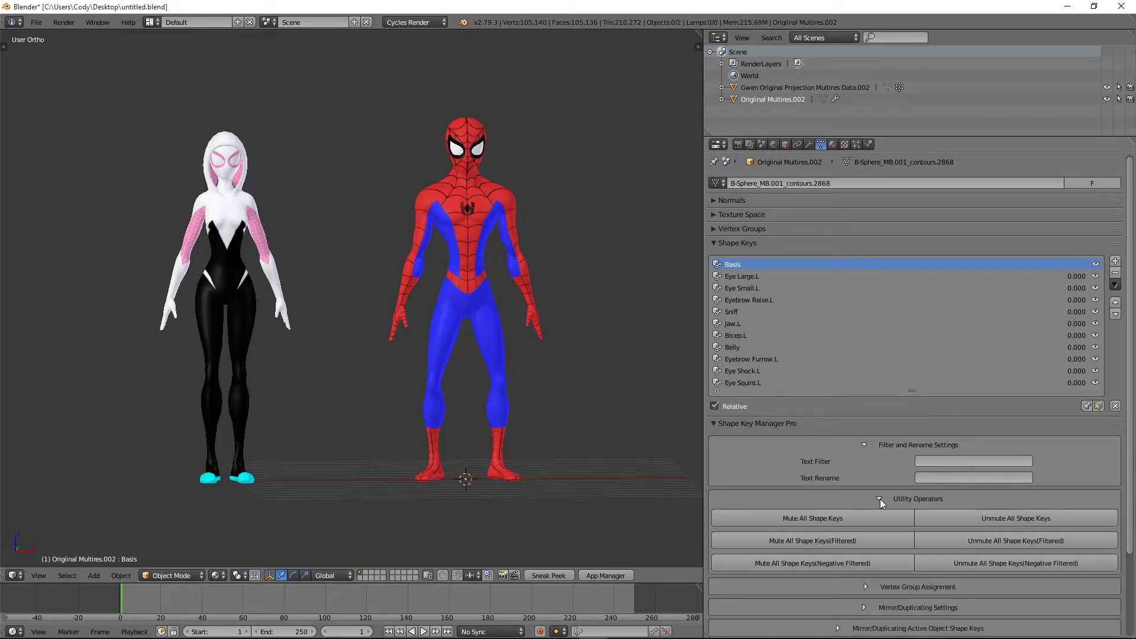
pyautogui.scroll(-2, 1006, 551)
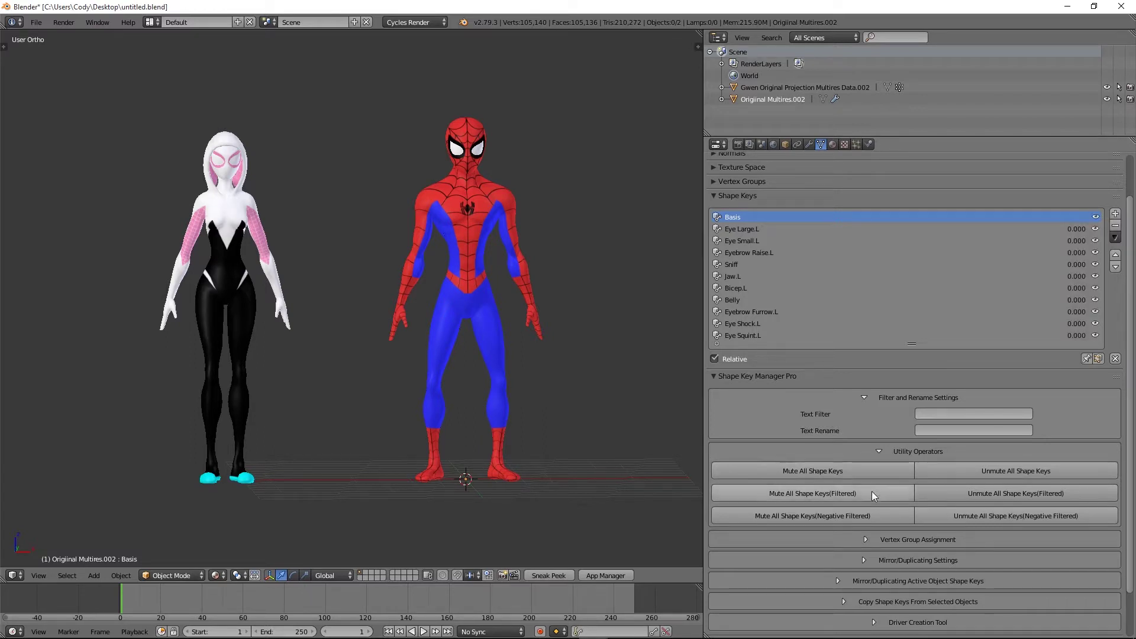
pyautogui.click(935, 417)
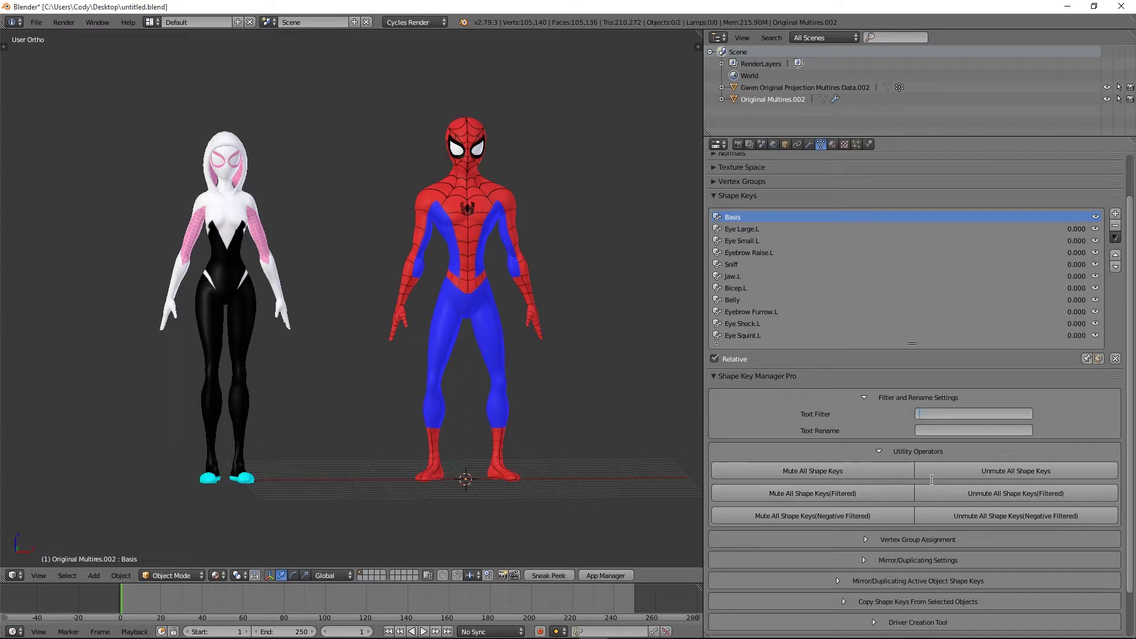
pyautogui.press('Return')
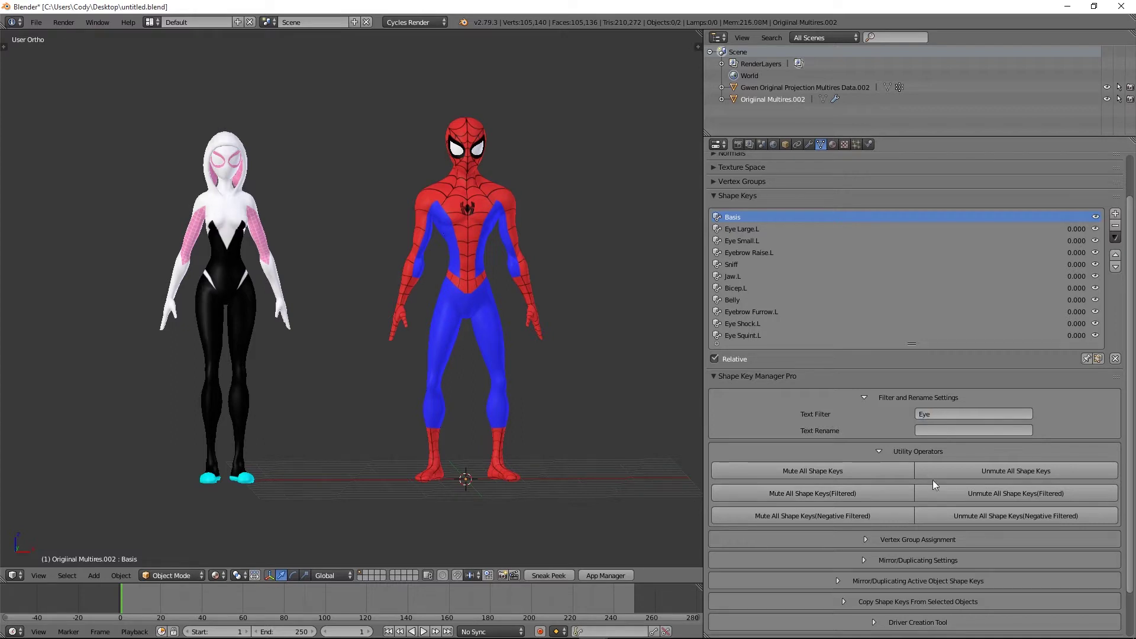
# Mute and unmute the shape keys matching the filter, and do the same for the negative-filtered ones
pyautogui.click(879, 494)
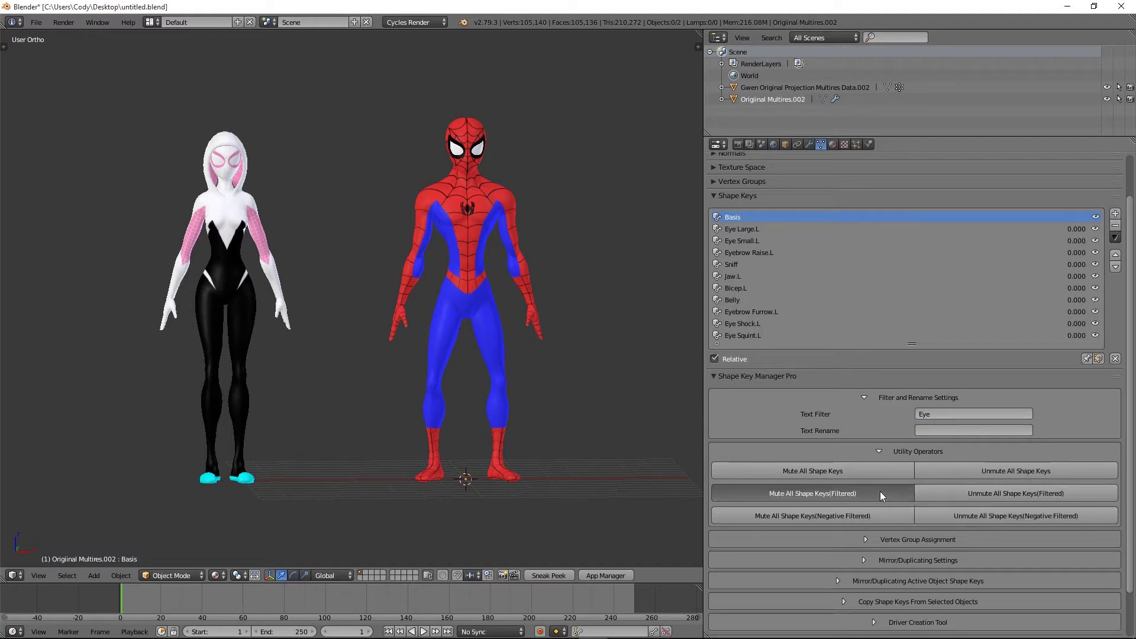
pyautogui.click(953, 492)
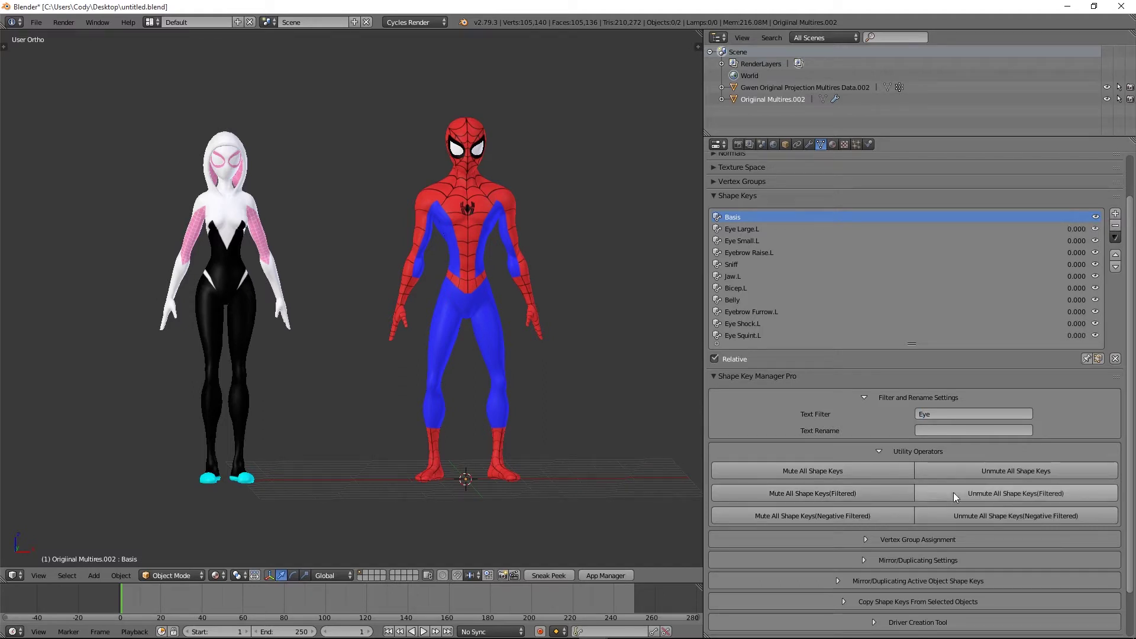
pyautogui.click(869, 517)
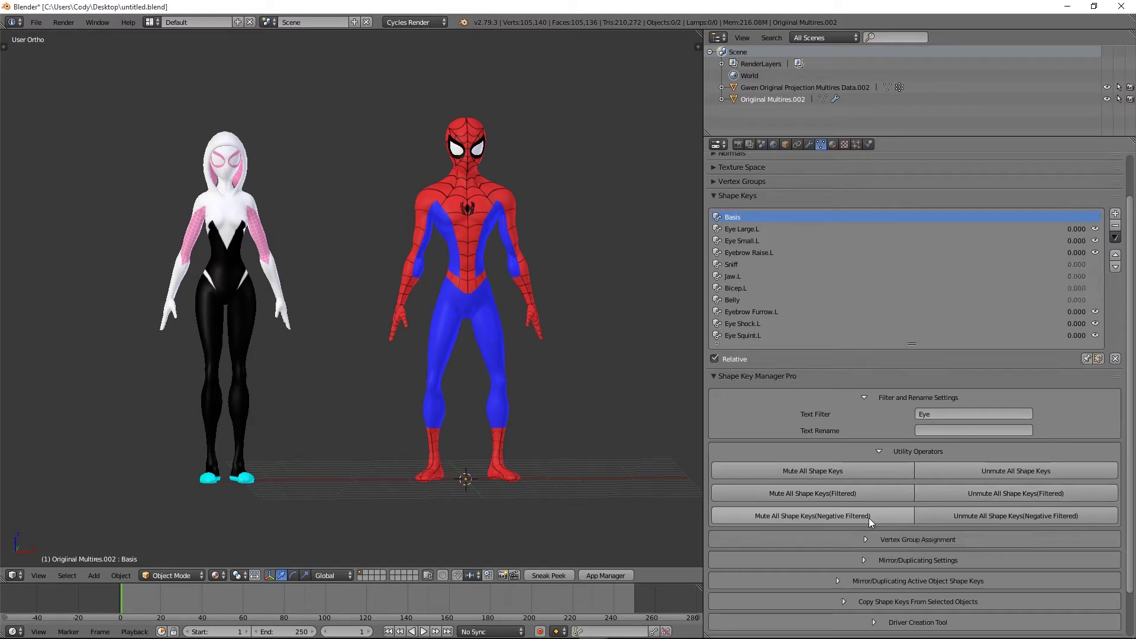
pyautogui.click(964, 517)
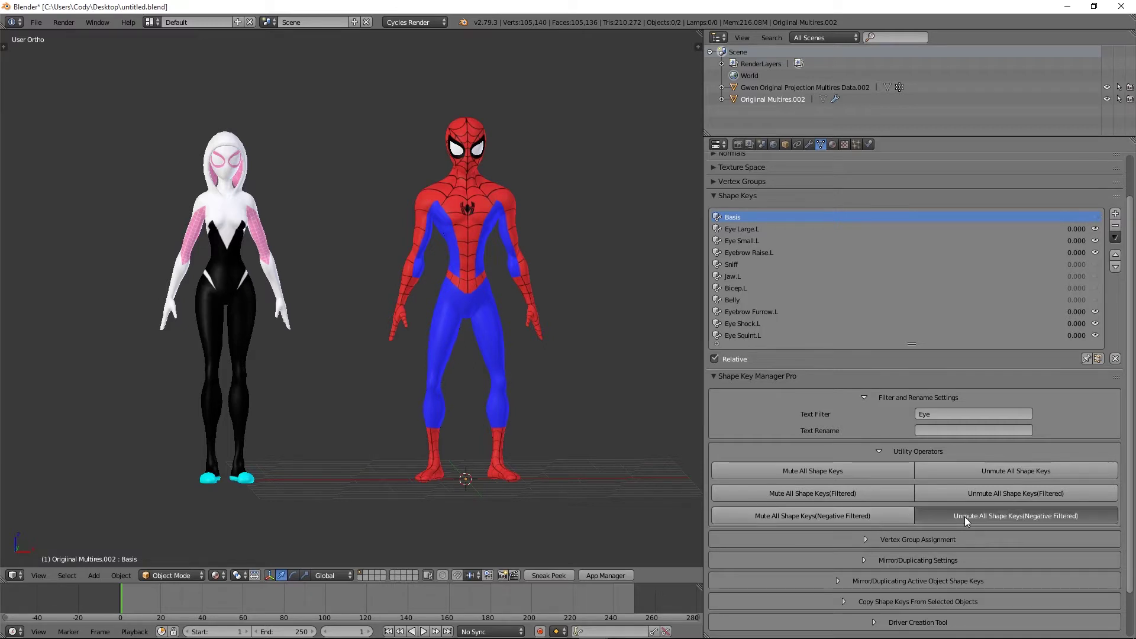
pyautogui.click(881, 452)
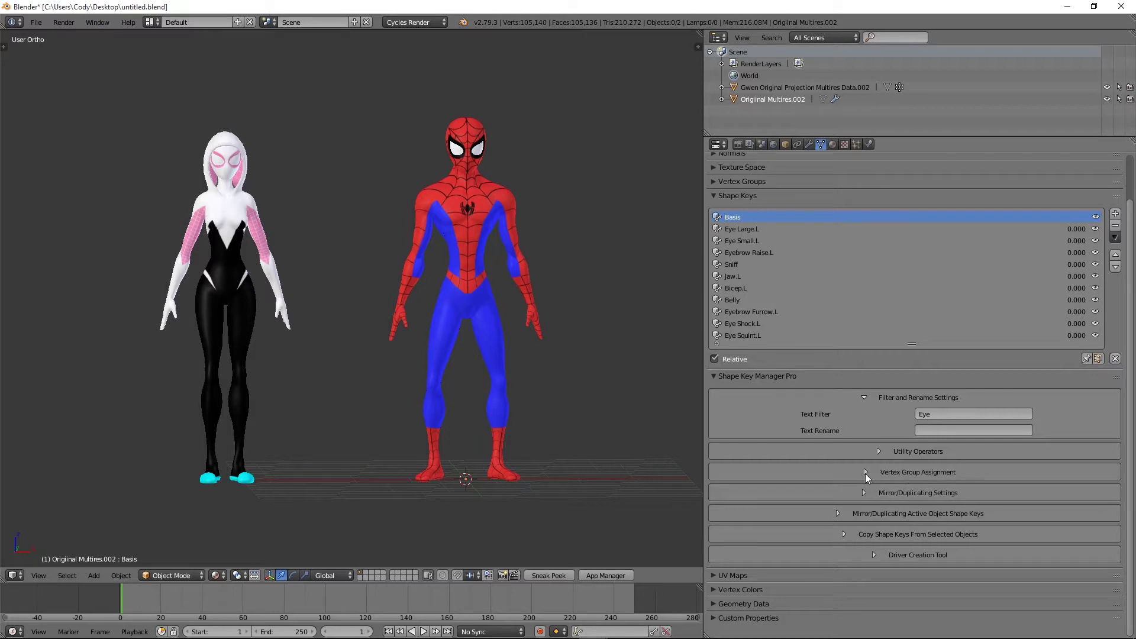
# Expand the vertex group assignment section and add a new vertex group to the Spider-Man mesh
pyautogui.click(865, 473)
pyautogui.click(878, 487)
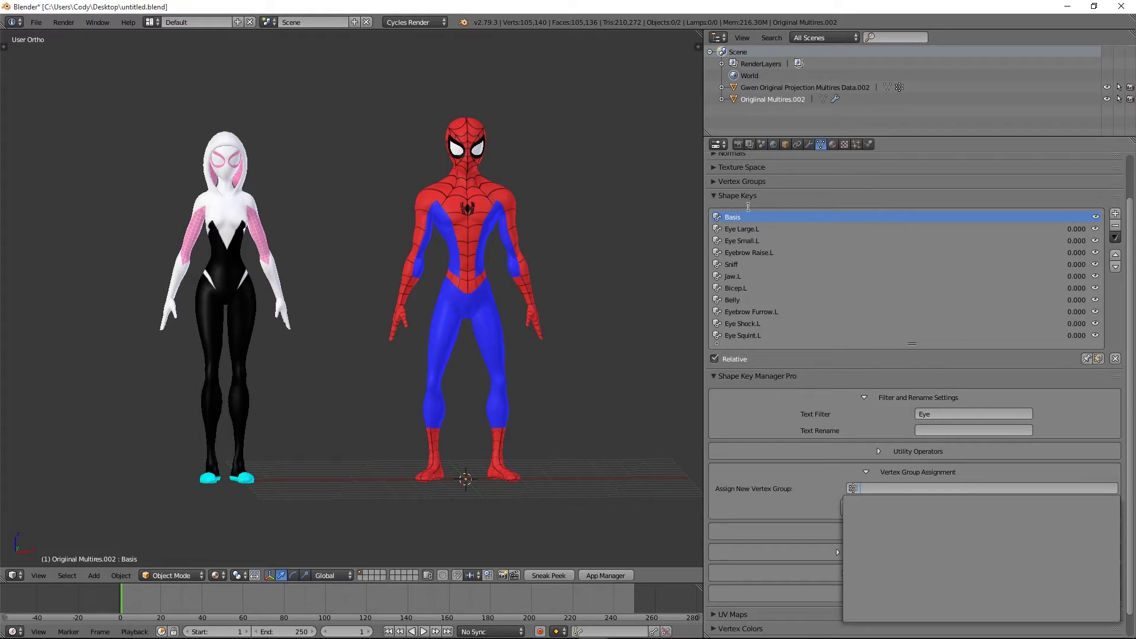
pyautogui.click(747, 183)
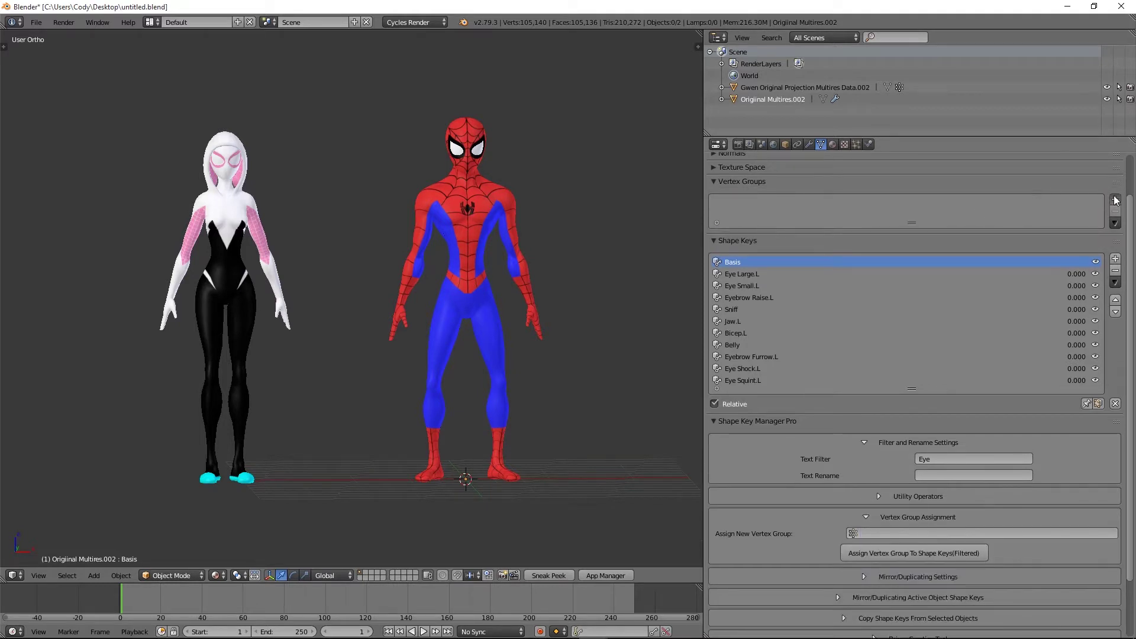
pyautogui.click(1114, 199)
pyautogui.click(732, 181)
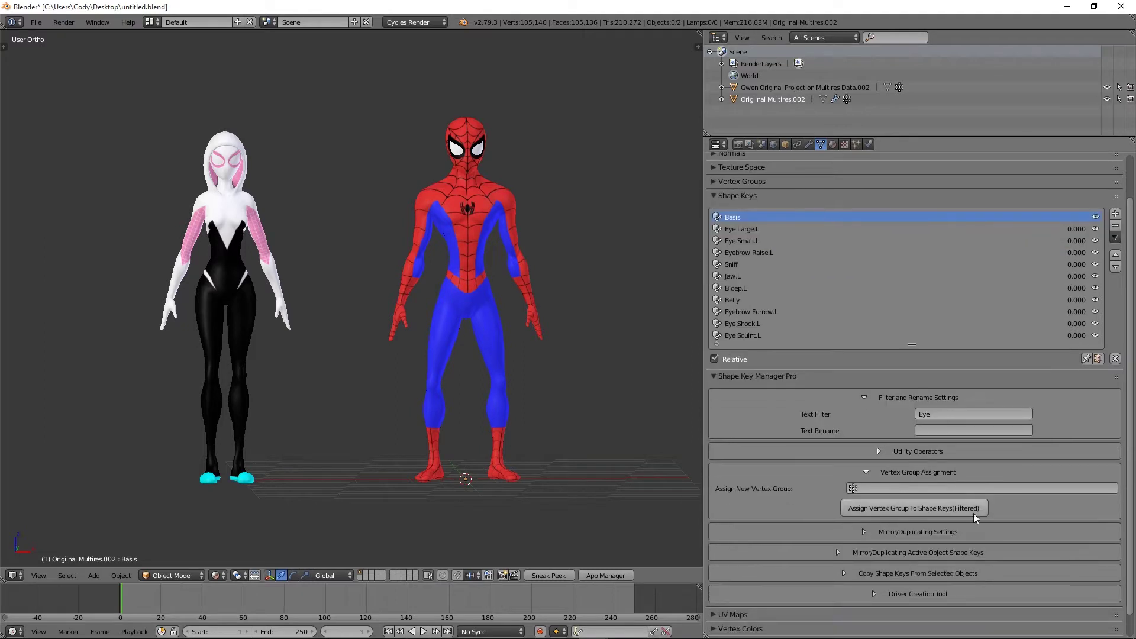
# Choose the vertex group Group and assign it to all shape keys matching the Eye filter
pyautogui.click(937, 488)
pyautogui.click(875, 507)
pyautogui.click(881, 510)
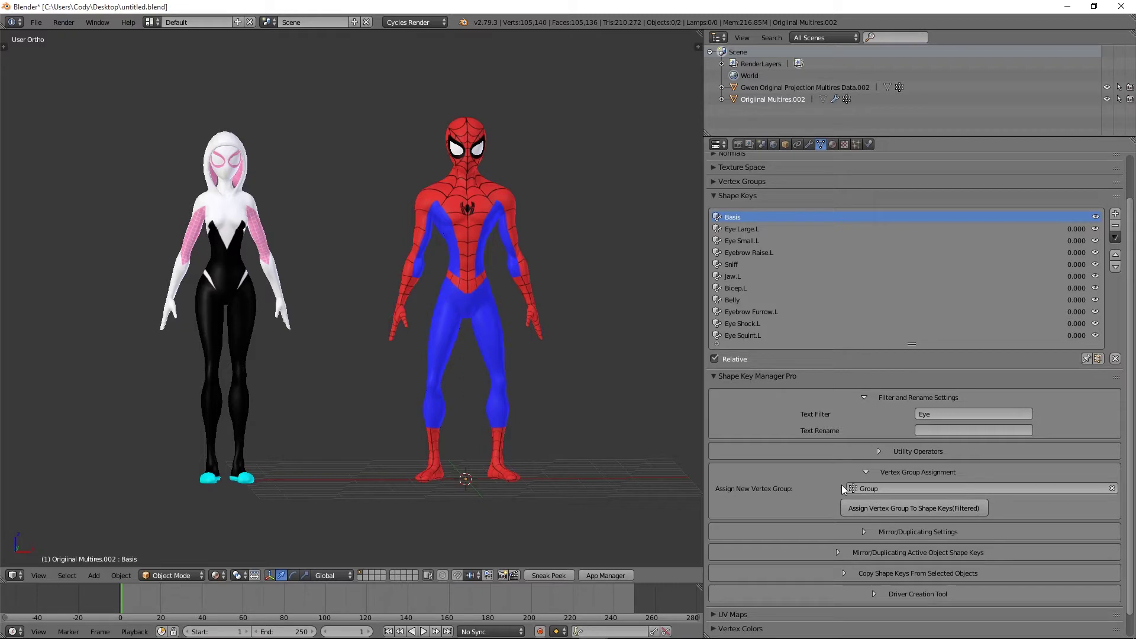
pyautogui.click(897, 513)
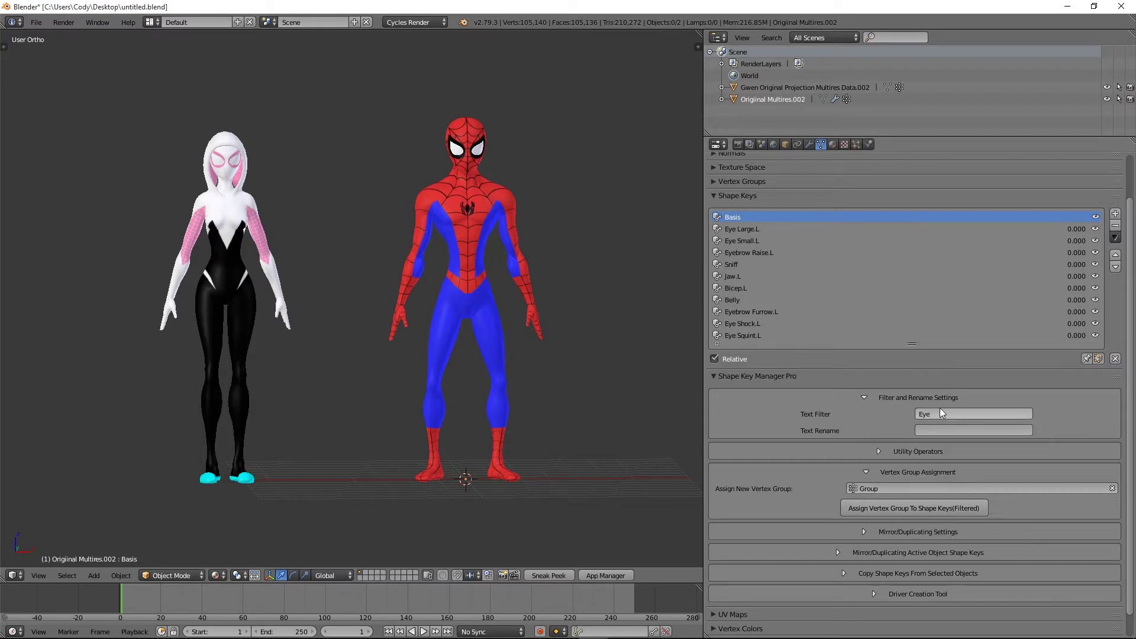
pyautogui.click(920, 511)
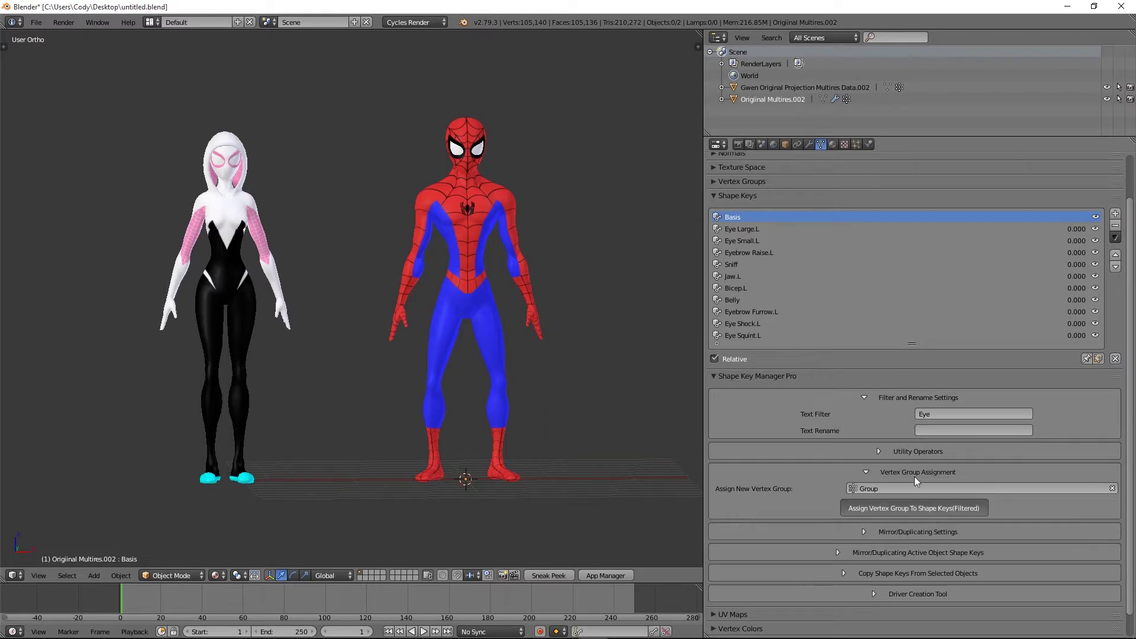
# Check the blend vertex group of the Eye Large.L, Eye Small.L and Eyebrow Raise.L shape keys
pyautogui.click(747, 229)
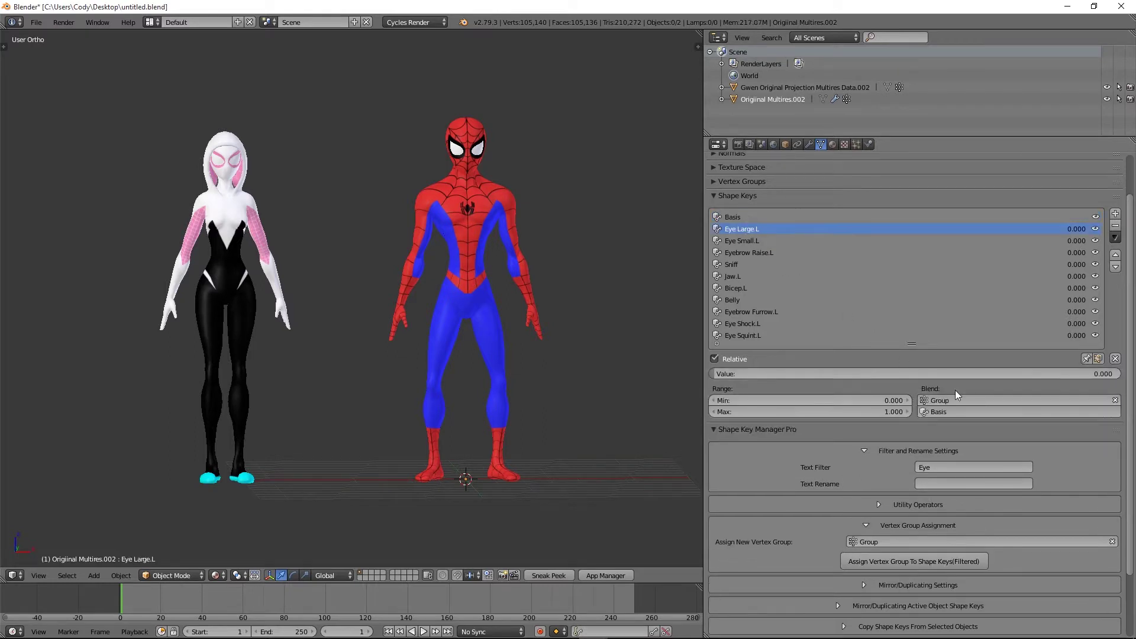
pyautogui.click(739, 241)
pyautogui.click(741, 252)
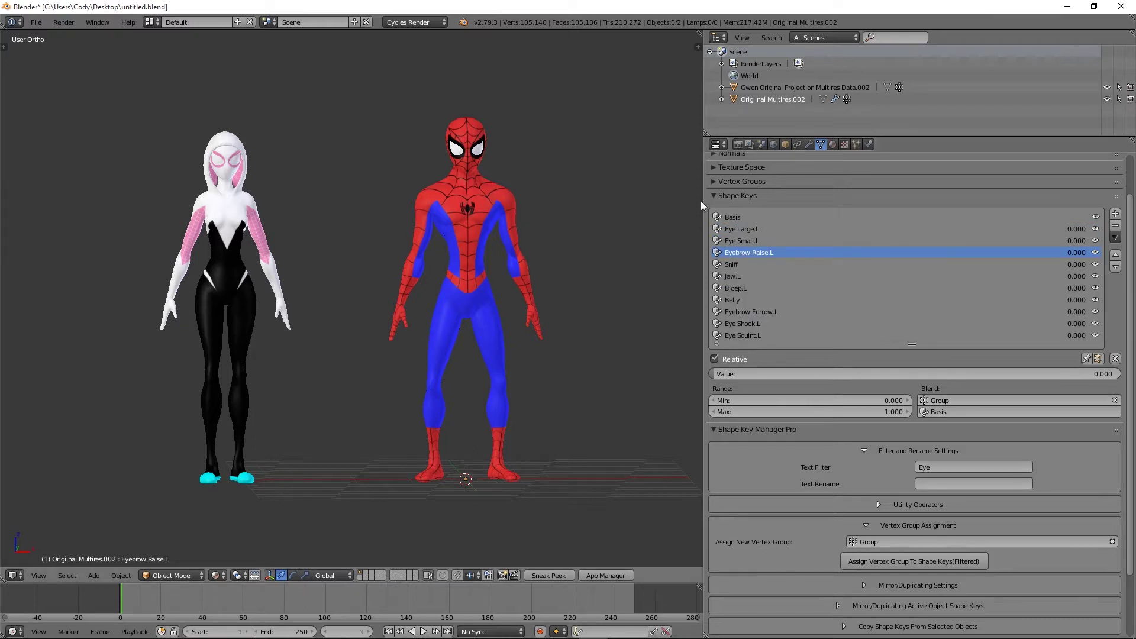
# Enable Copy Shape Keys Driver and Filter Rename Driver Bones/Paths in the mirror/duplicating settings
pyautogui.scroll(-3, 850, 280)
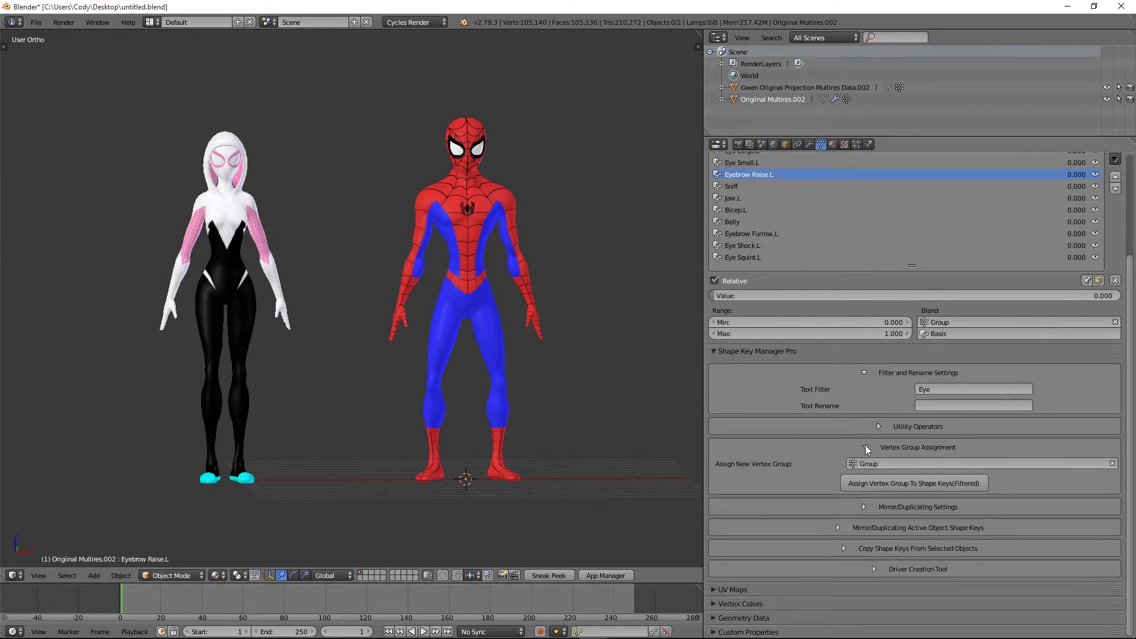
pyautogui.click(865, 447)
pyautogui.click(860, 468)
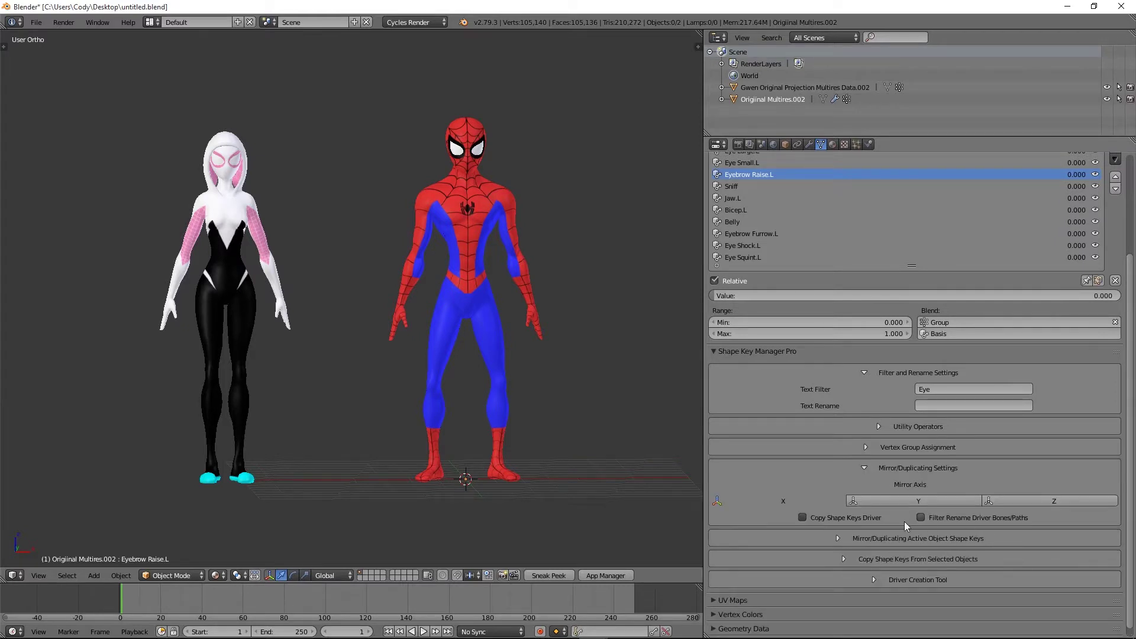
pyautogui.click(825, 518)
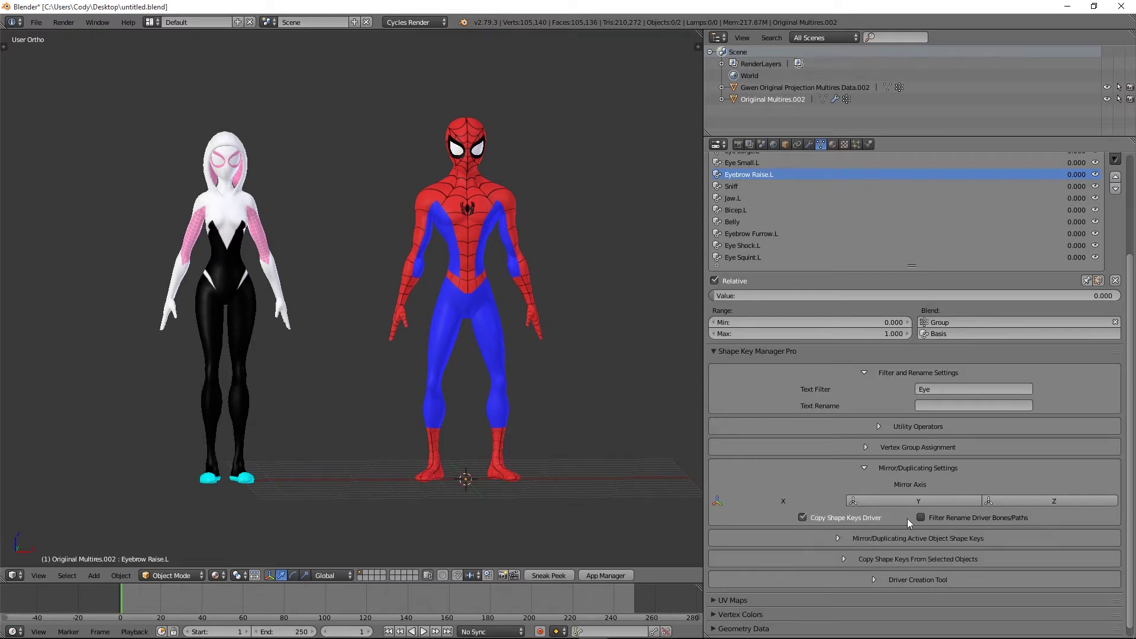
pyautogui.click(957, 518)
pyautogui.click(865, 467)
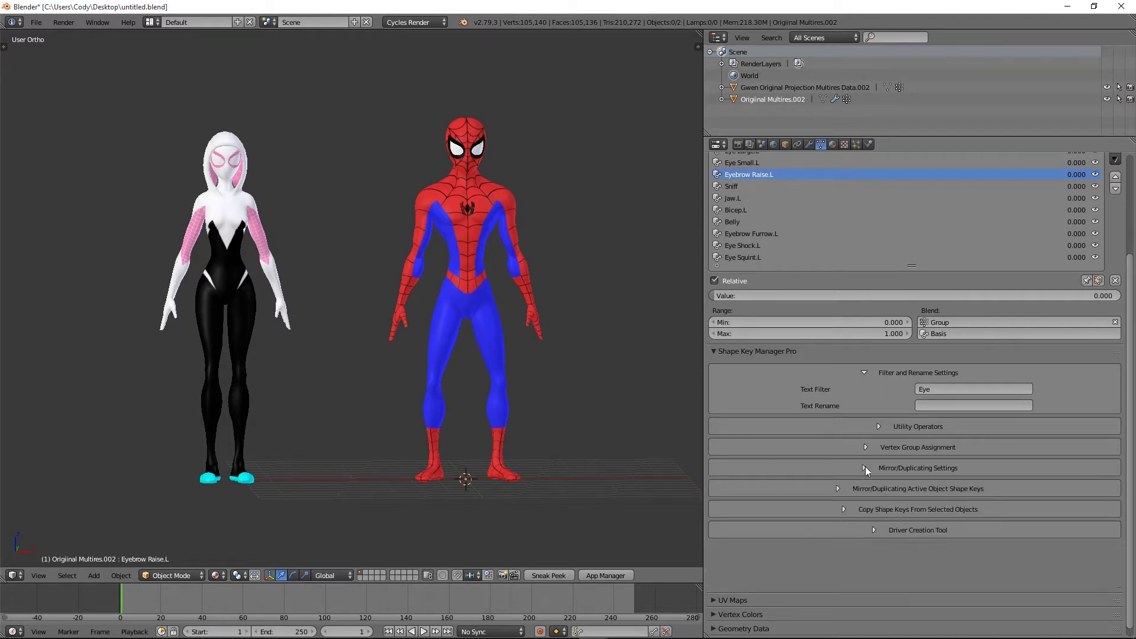
# Review the mirror/duplicate shape key operators, the options for copying from selected objects, and the driver creation tool
pyautogui.click(849, 488)
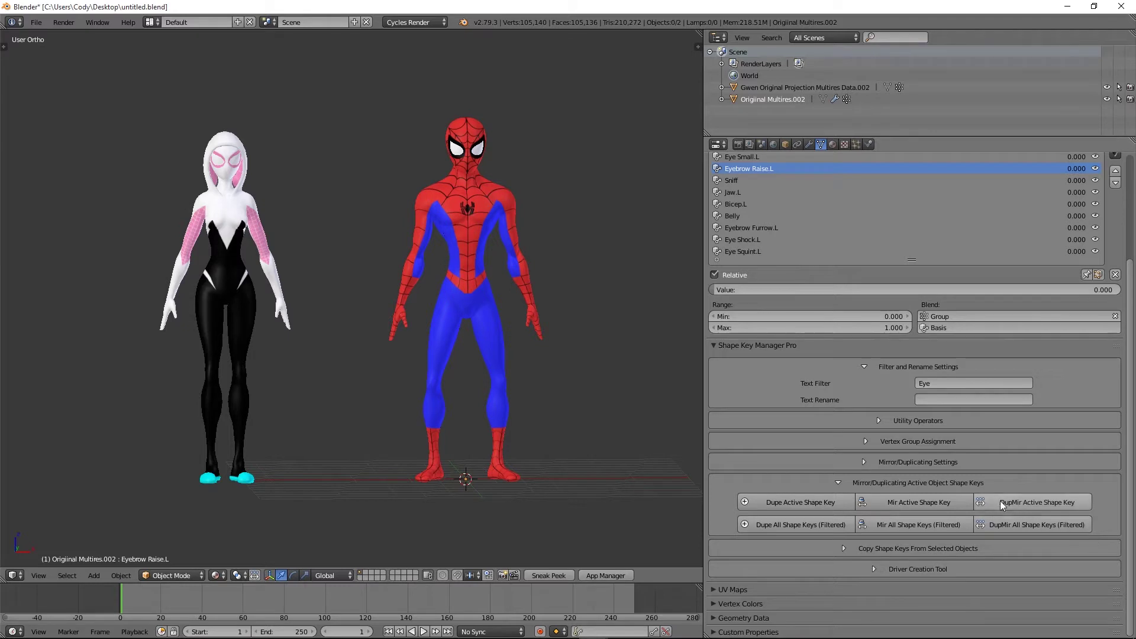
pyautogui.click(839, 482)
pyautogui.click(844, 503)
pyautogui.scroll(-2, 1029, 497)
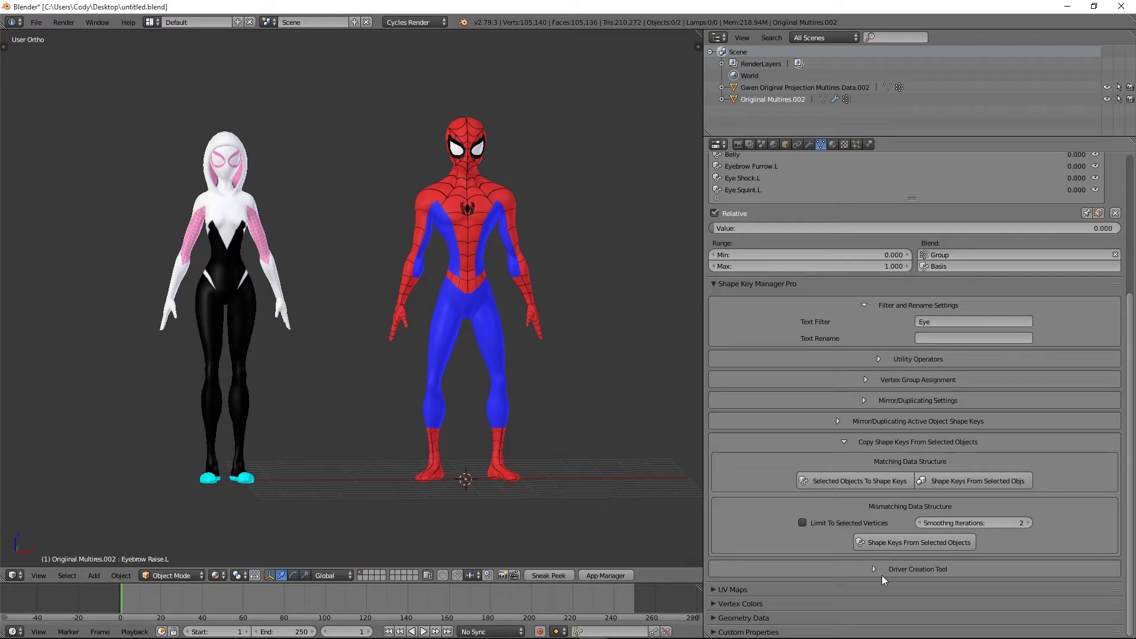
pyautogui.click(849, 446)
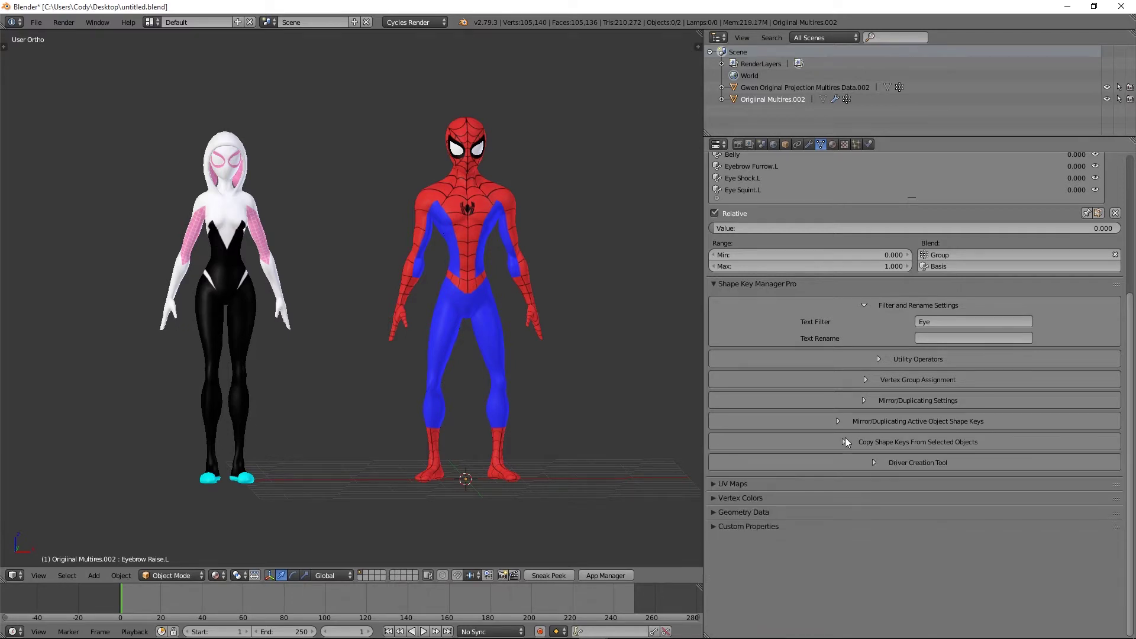
pyautogui.click(878, 462)
pyautogui.scroll(-3, 1017, 438)
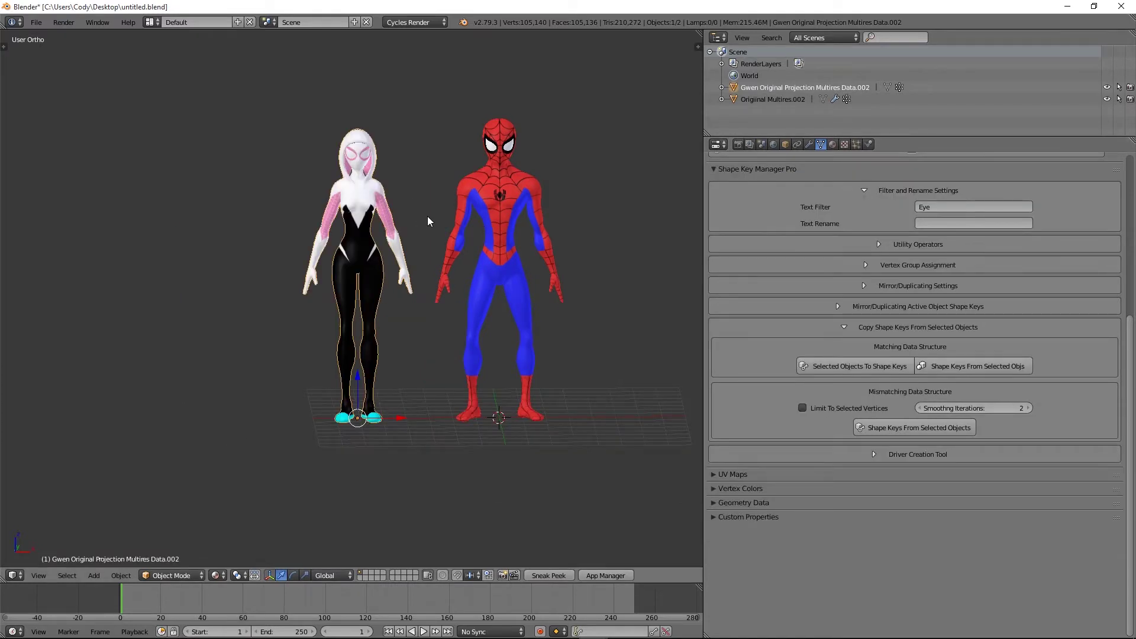
# Select the Spider-Man mesh and make Eye Large.L its active shape key
pyautogui.keyDown('shift'); pyautogui.moveTo(457, 189); pyautogui.dragTo(367, 215, button='middle'); pyautogui.keyUp('shift')
pyautogui.scroll(2, 453, 246)
pyautogui.scroll(3, 309, 245)
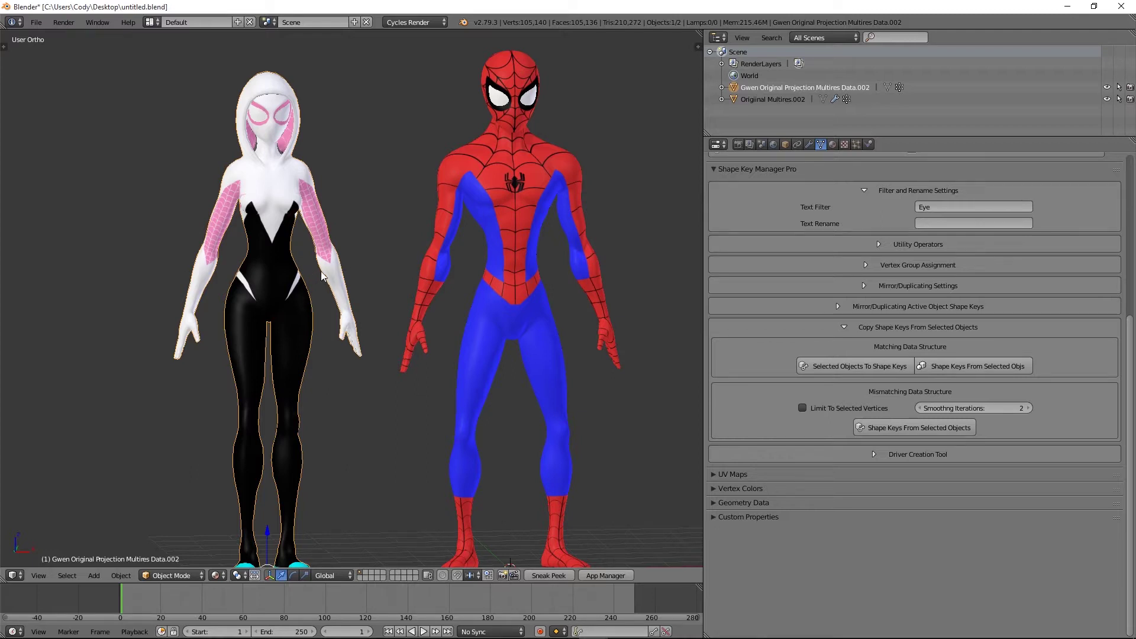
pyautogui.rightClick(534, 171)
pyautogui.scroll(7, 900, 283)
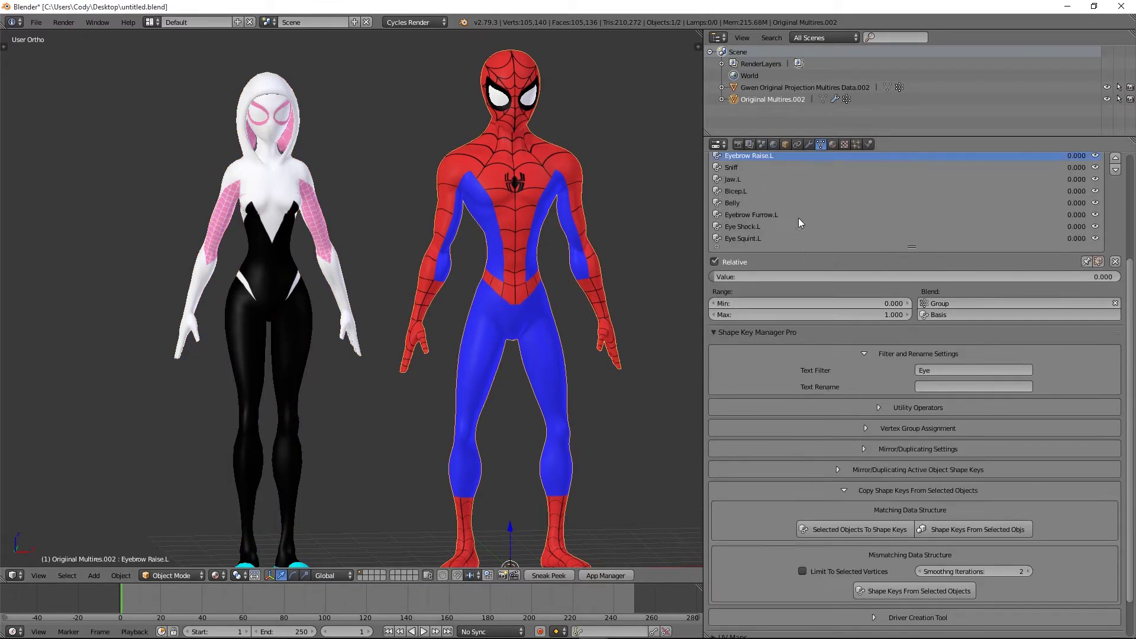
pyautogui.scroll(3, 804, 266)
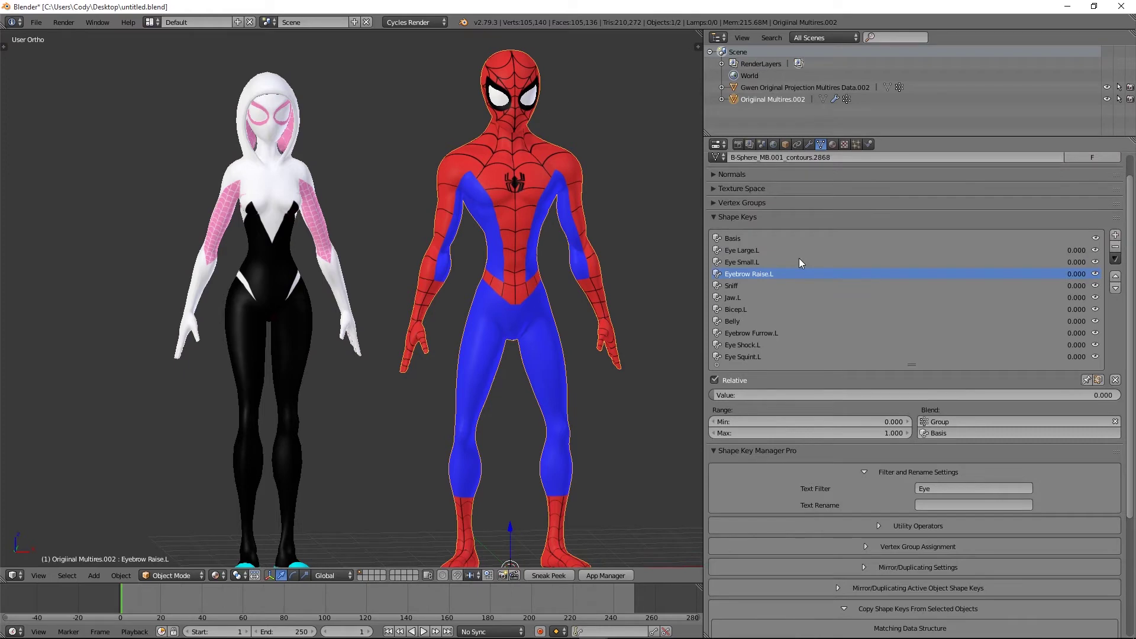
pyautogui.click(741, 251)
# Preview the Eye Large.L and Bicep.L shape keys on the Spider-Man mesh and return both to 0
pyautogui.scroll(4, 570, 230)
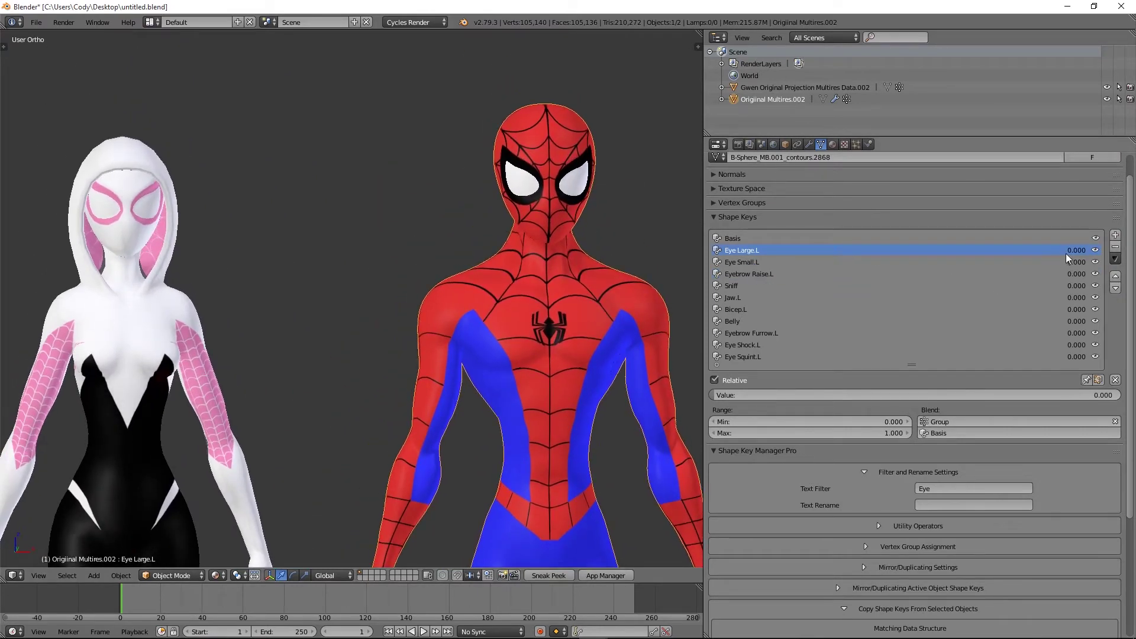
pyautogui.moveTo(1070, 255); pyautogui.dragTo(974, 273)
pyautogui.moveTo(987, 310); pyautogui.dragTo(1018, 309)
pyautogui.moveTo(534, 311); pyautogui.dragTo(443, 314, button='middle')
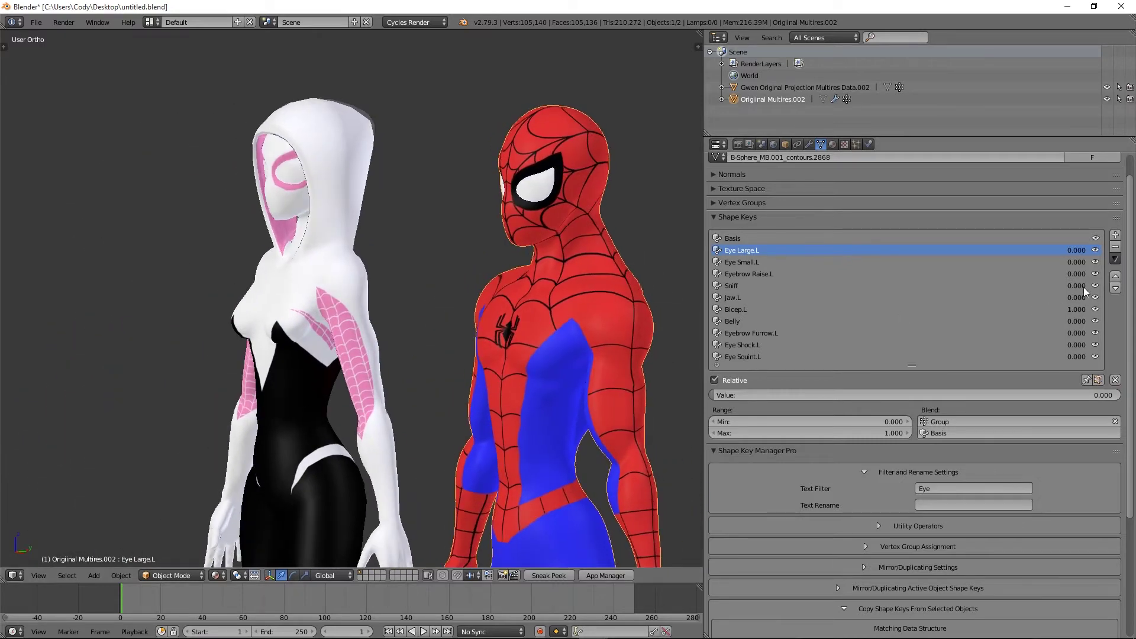
pyautogui.moveTo(1077, 305); pyautogui.dragTo(976, 306)
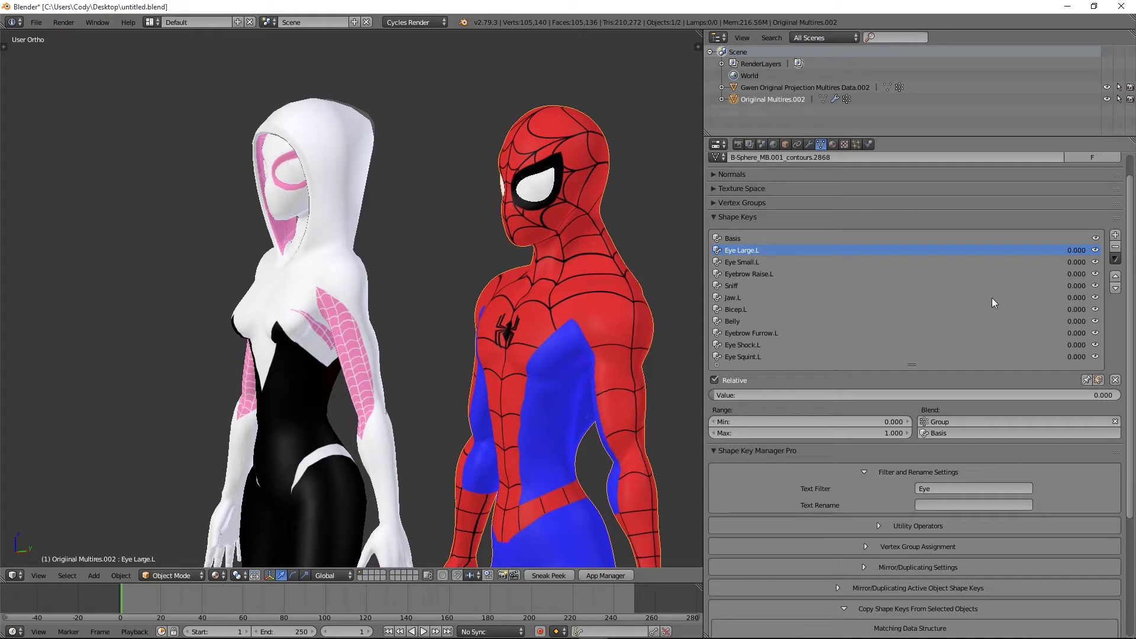
# Preview the Eye Shock.L shape key on the Spider-Man mesh and reset its value to 0
pyautogui.scroll(-2, 1080, 304)
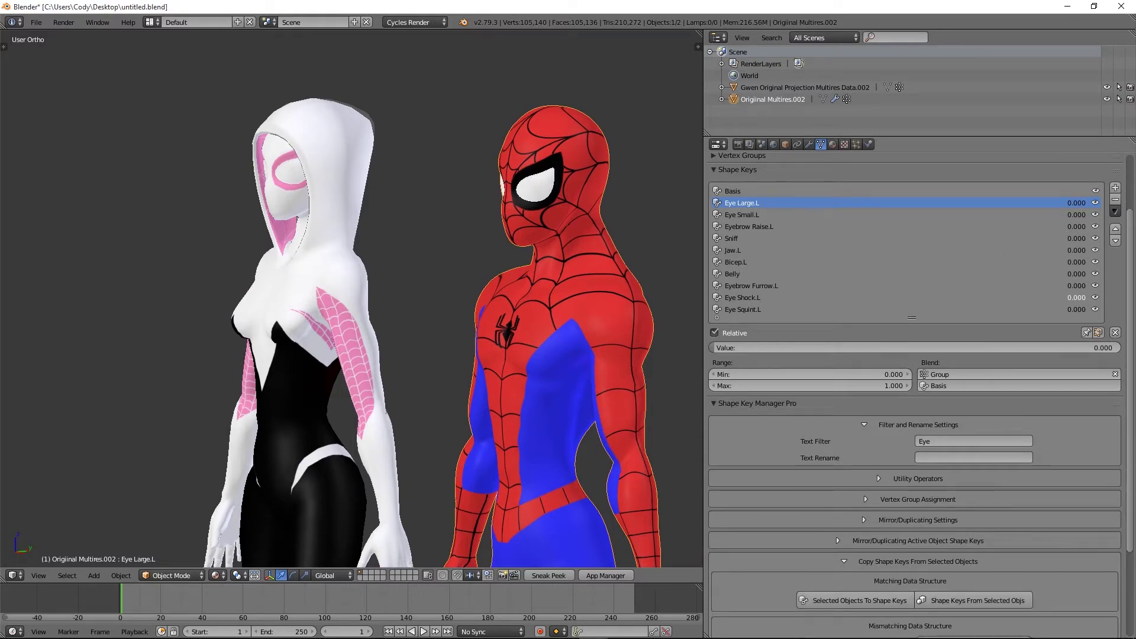
pyautogui.moveTo(1076, 298); pyautogui.dragTo(1008, 308)
pyautogui.moveTo(1076, 298); pyautogui.dragTo(911, 297)
pyautogui.moveTo(389, 283); pyautogui.dragTo(461, 273, button='middle')
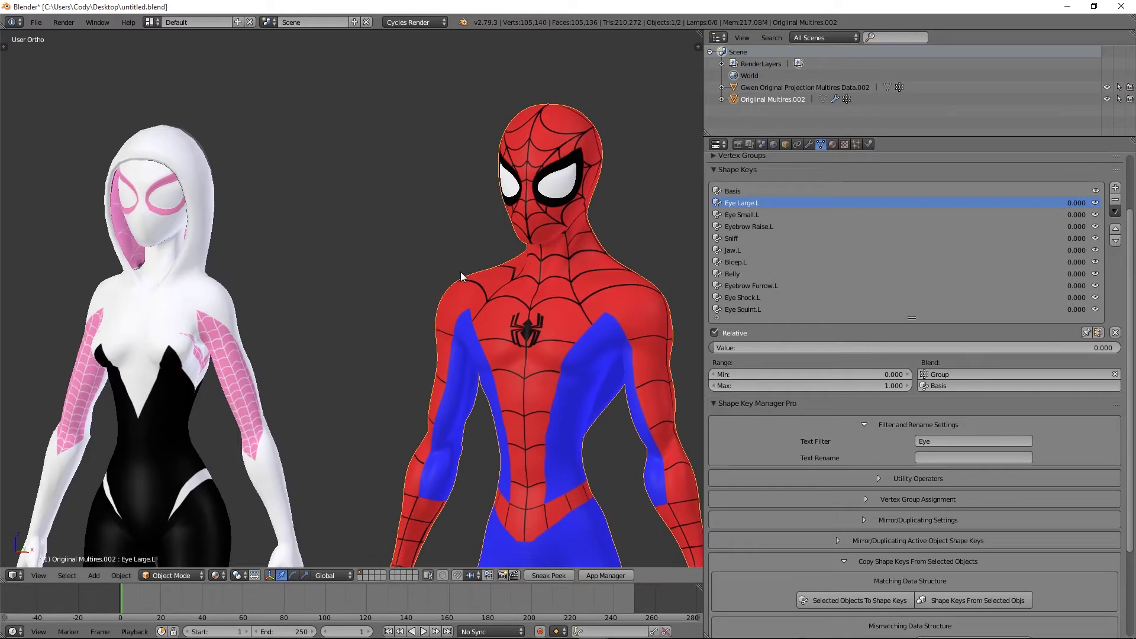
# Select the Gwen mesh and view it from the front
pyautogui.rightClick(171, 288)
pyautogui.moveTo(162, 295); pyautogui.dragTo(215, 288, button='middle')
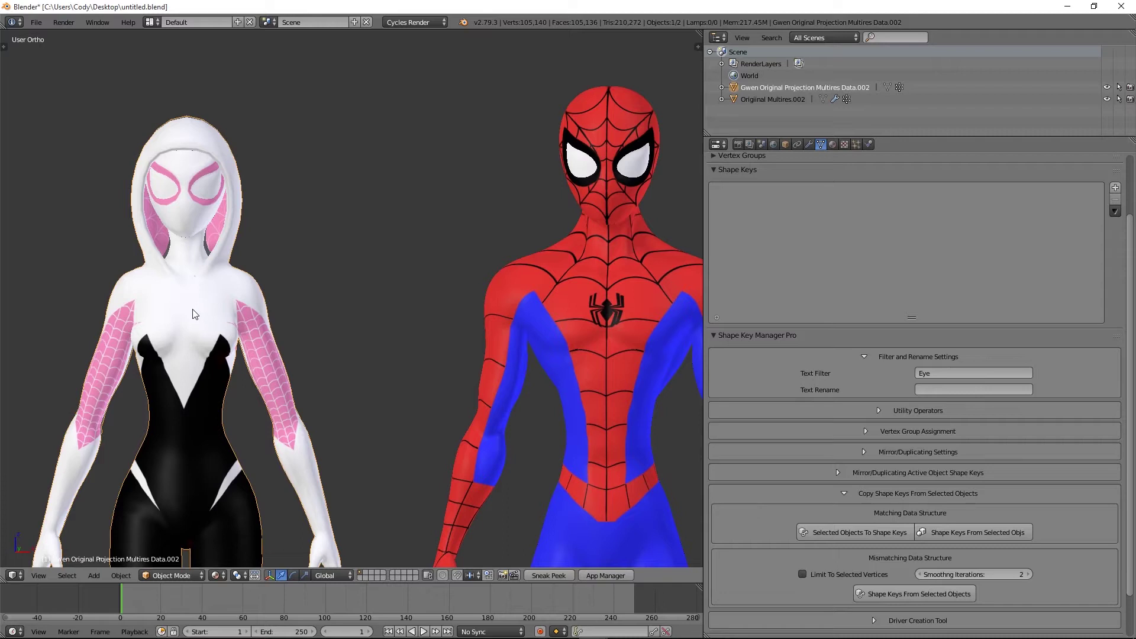
# Clear the Gwen mesh's location so it overlaps the Spider-Man mesh, and make Gwen the selected object
pyautogui.moveTo(204, 323); pyautogui.dragTo(245, 321, button='middle')
pyautogui.scroll(-2, 244, 318)
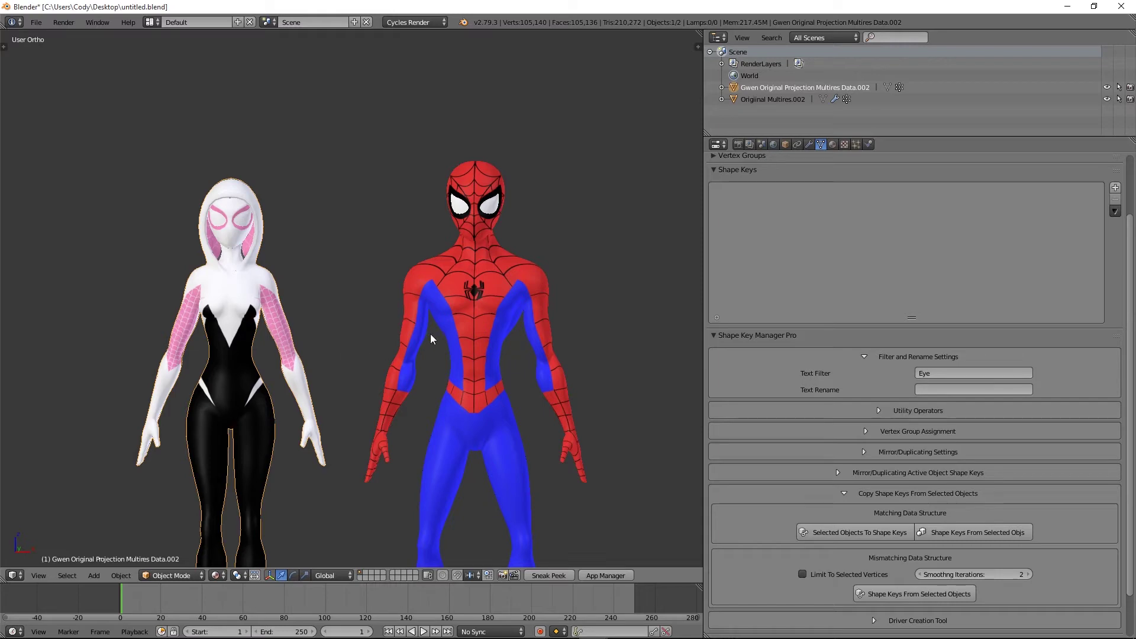
pyautogui.hotkey('alt', 'g')
pyautogui.rightClick(488, 311)
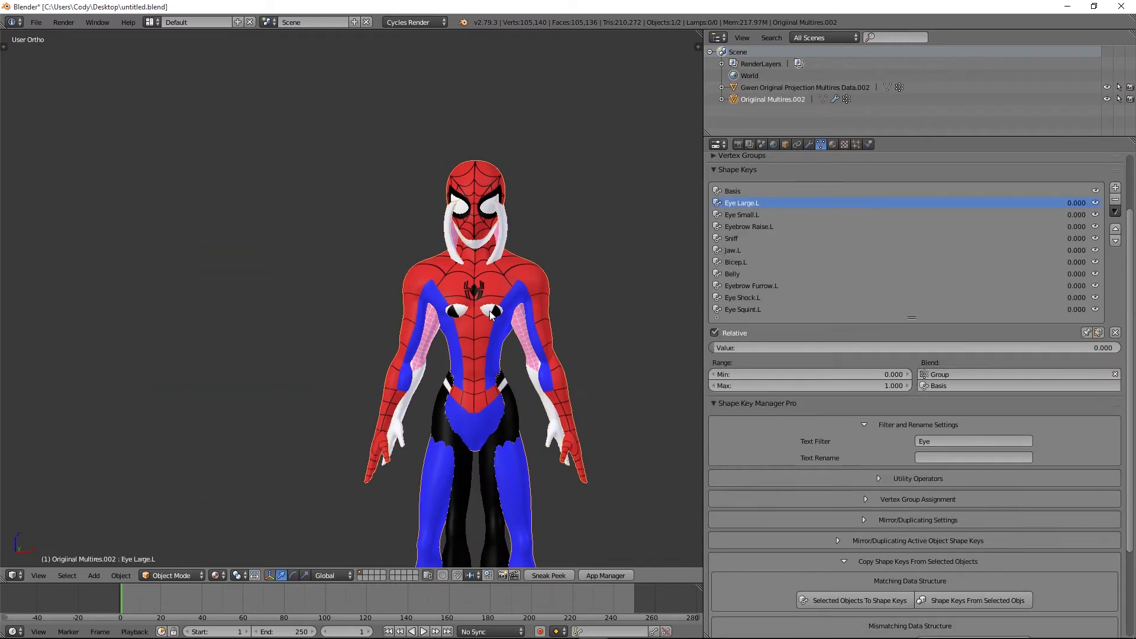
pyautogui.rightClick(498, 311)
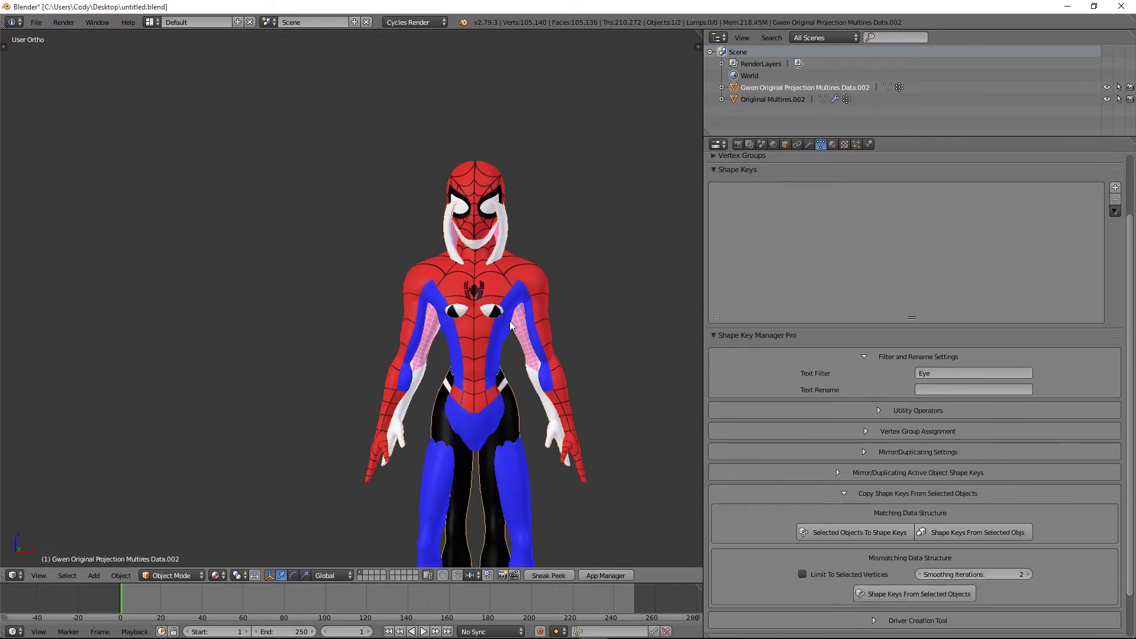
pyautogui.rightClick(509, 321)
pyautogui.rightClick(521, 336)
# Open the Gwen mesh in Edit Mode with wireframe shading and view it from the front
pyautogui.moveTo(474, 315); pyautogui.dragTo(506, 305, button='middle')
pyautogui.moveTo(516, 254)
pyautogui.keyDown('shift'); pyautogui.mouseDown(button='middle')
pyautogui.moveTo(486, 331)
pyautogui.moveTo(441, 322)
pyautogui.moveTo(477, 322)
pyautogui.moveTo(447, 254)
pyautogui.mouseUp(button='middle'); pyautogui.keyUp('shift')
pyautogui.scroll(2, 482, 313)
pyautogui.scroll(5, 441, 321)
pyautogui.press('Tab')
pyautogui.scroll(-2, 521, 324)
pyautogui.press('z')
pyautogui.click(588, 279)
pyautogui.scroll(-3, 502, 285)
pyautogui.press('KP_1')
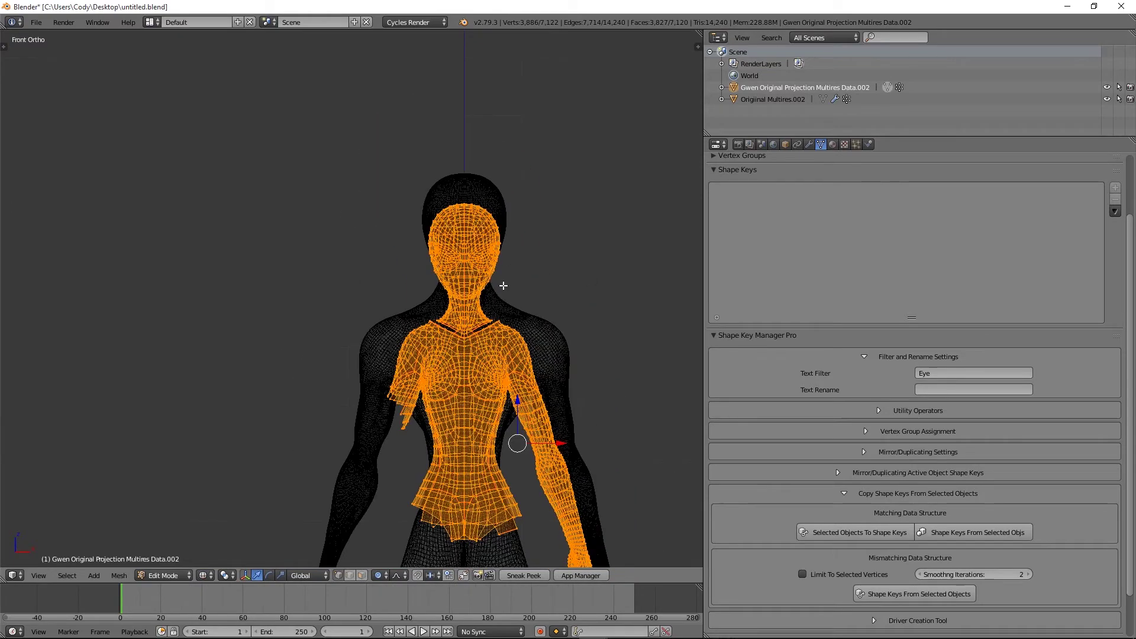
# Reveal all hidden geometry of the Gwen mesh and deselect everything
pyautogui.press('a')
pyautogui.hotkey('alt', 'h')
pyautogui.scroll(3, 455, 253)
pyautogui.press('a')
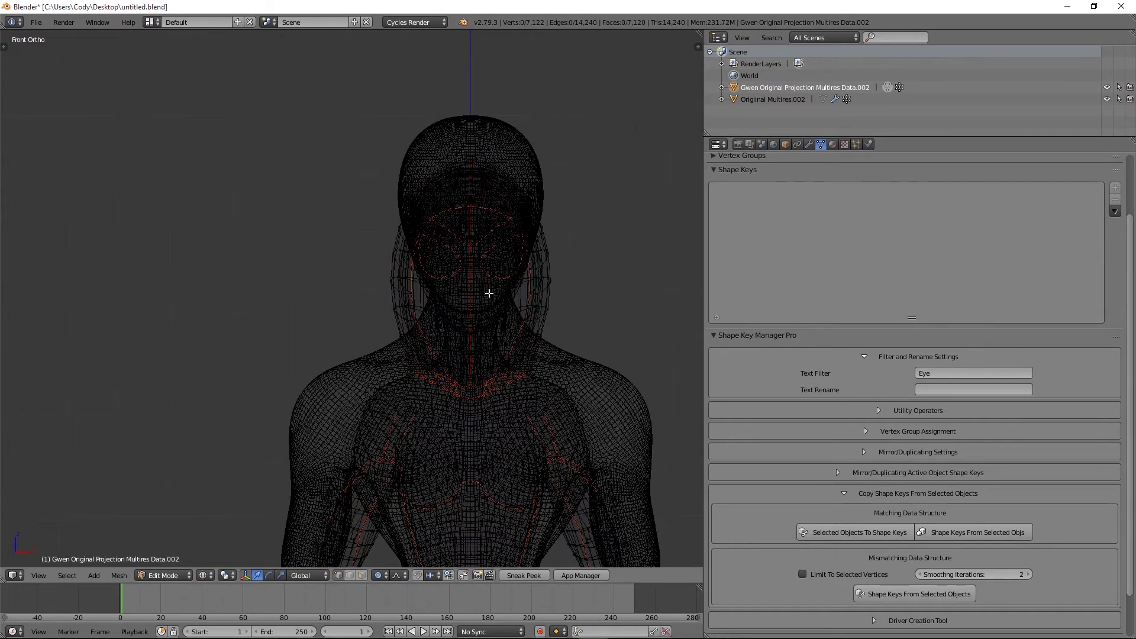
pyautogui.scroll(1, 489, 293)
pyautogui.scroll(1, 491, 256)
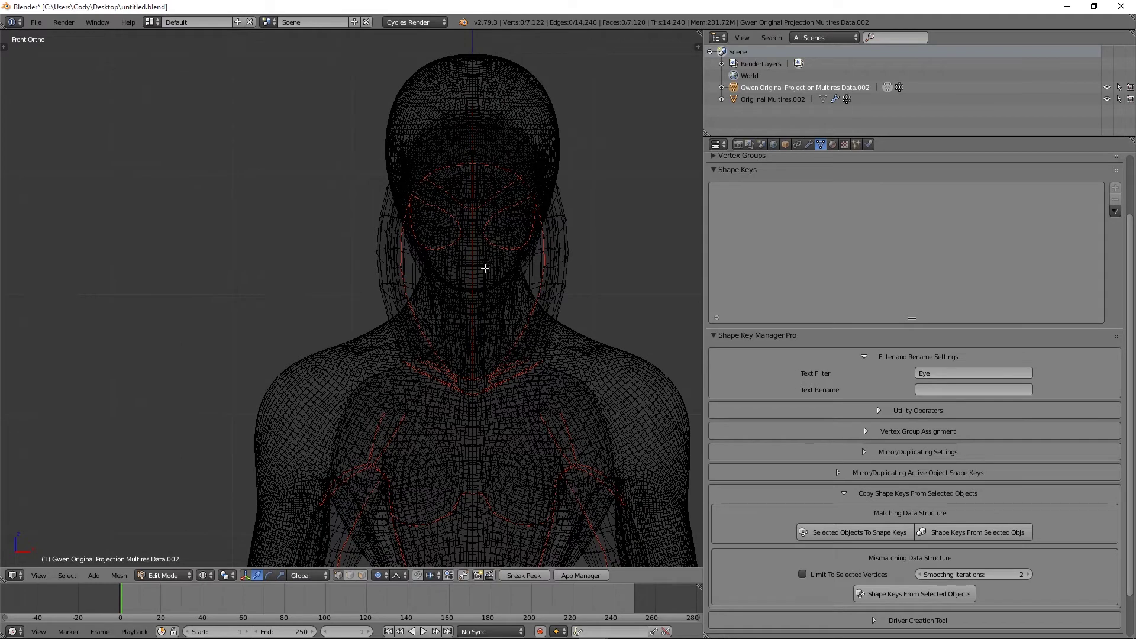
# Using face selection, select the linked faces of Gwen's head and neck and hide the rest of the mesh
pyautogui.press('a')
pyautogui.hotkey('ctrl', 'Tab')
pyautogui.click(469, 309)
pyautogui.press('a')
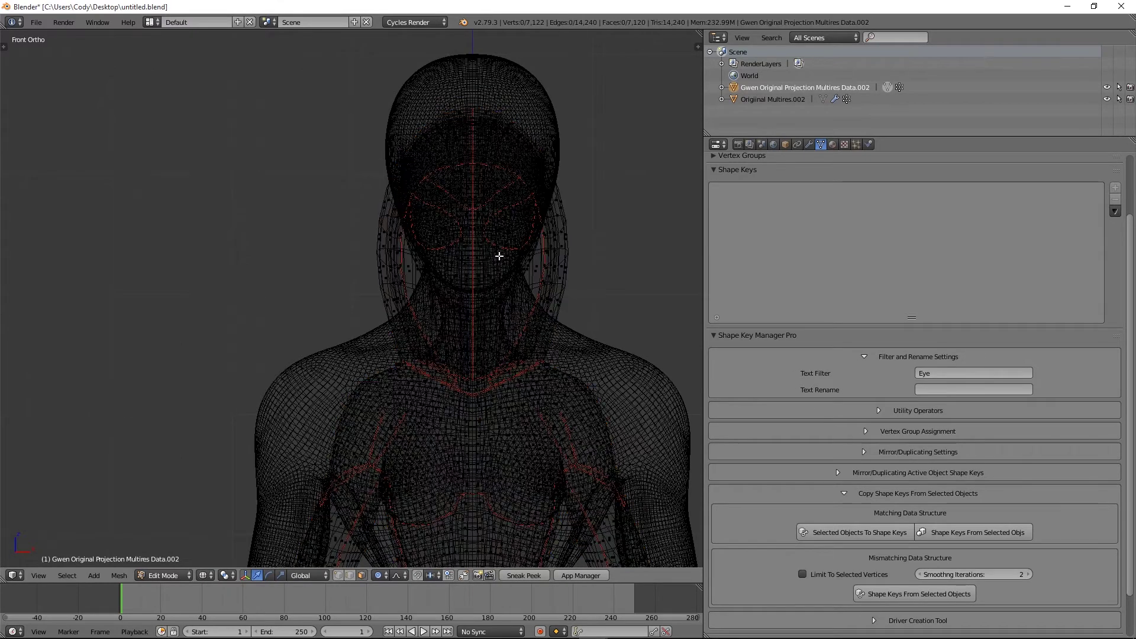
pyautogui.press('l')
pyautogui.press('z')
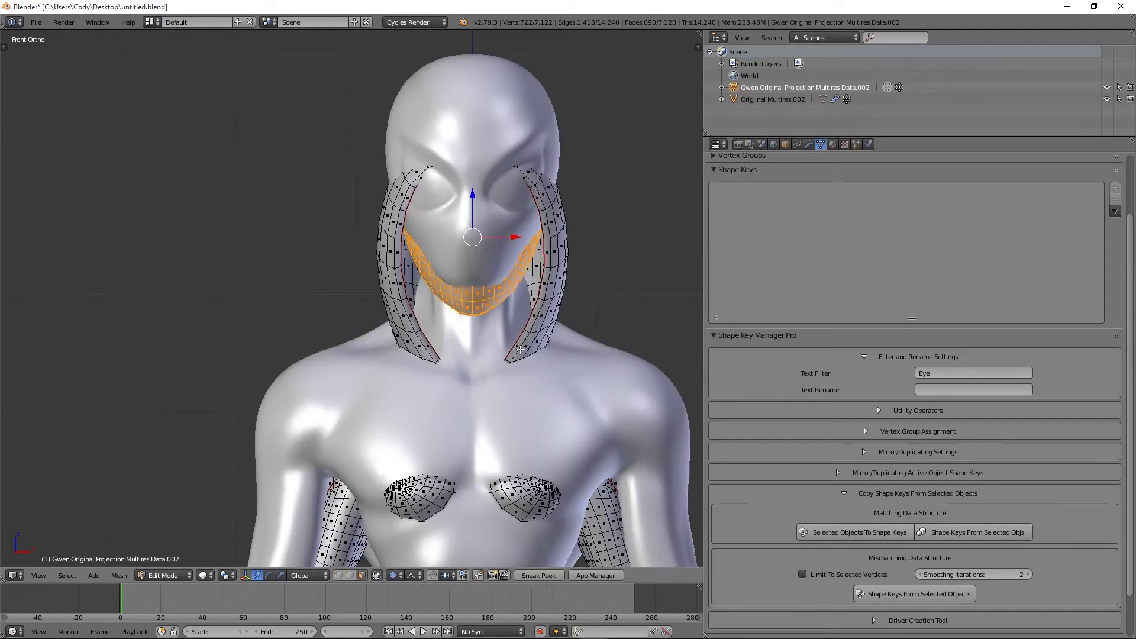
pyautogui.press('l')
pyautogui.press('l')
pyautogui.press('z')
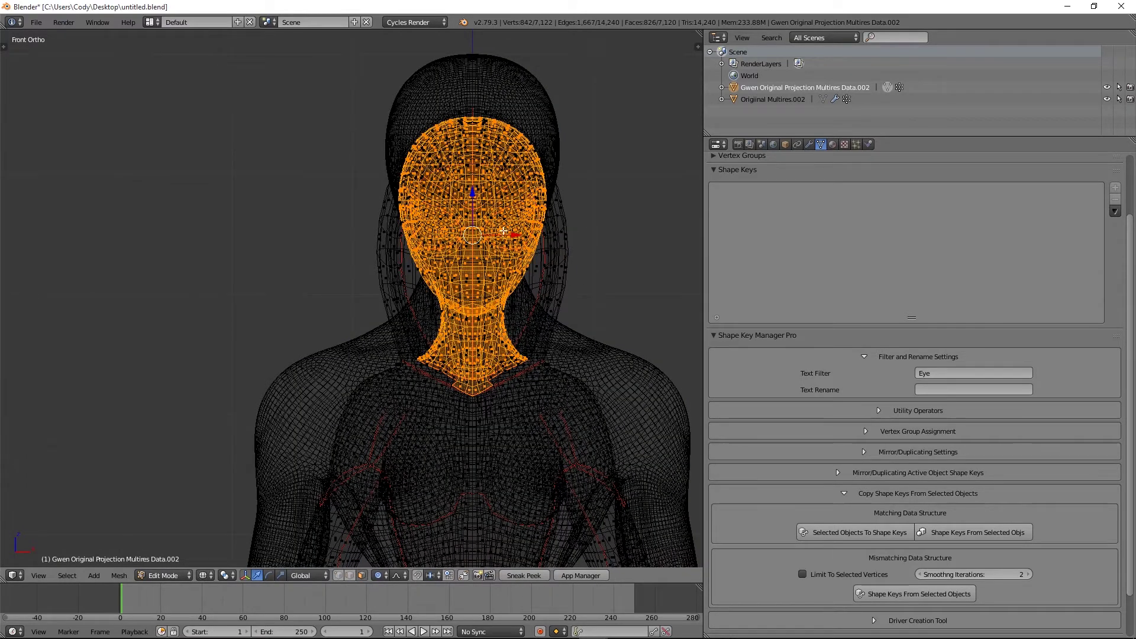
pyautogui.hotkey('shift', 'h')
# Return the Gwen mesh to Object Mode and add a Basis shape key plus one further key
pyautogui.keyDown('shift'); pyautogui.moveTo(498, 205); pyautogui.dragTo(508, 299, button='middle'); pyautogui.keyUp('shift')
pyautogui.hotkey('ctrl', 'Tab')
pyautogui.click(445, 185)
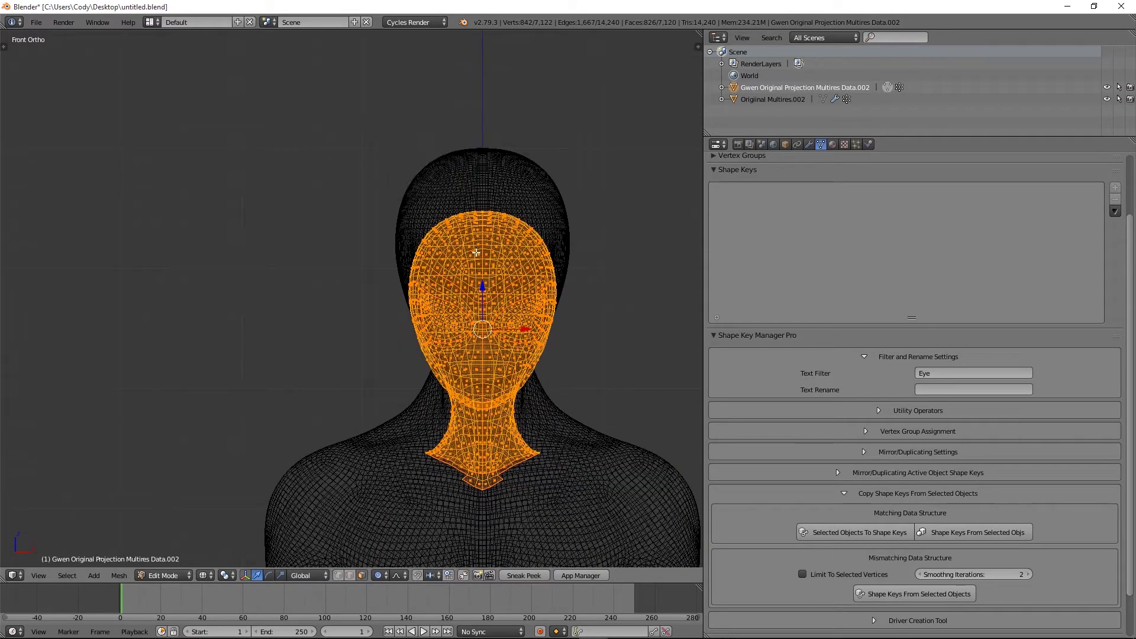
pyautogui.hotkey('ctrl', 'Tab')
pyautogui.press('Tab')
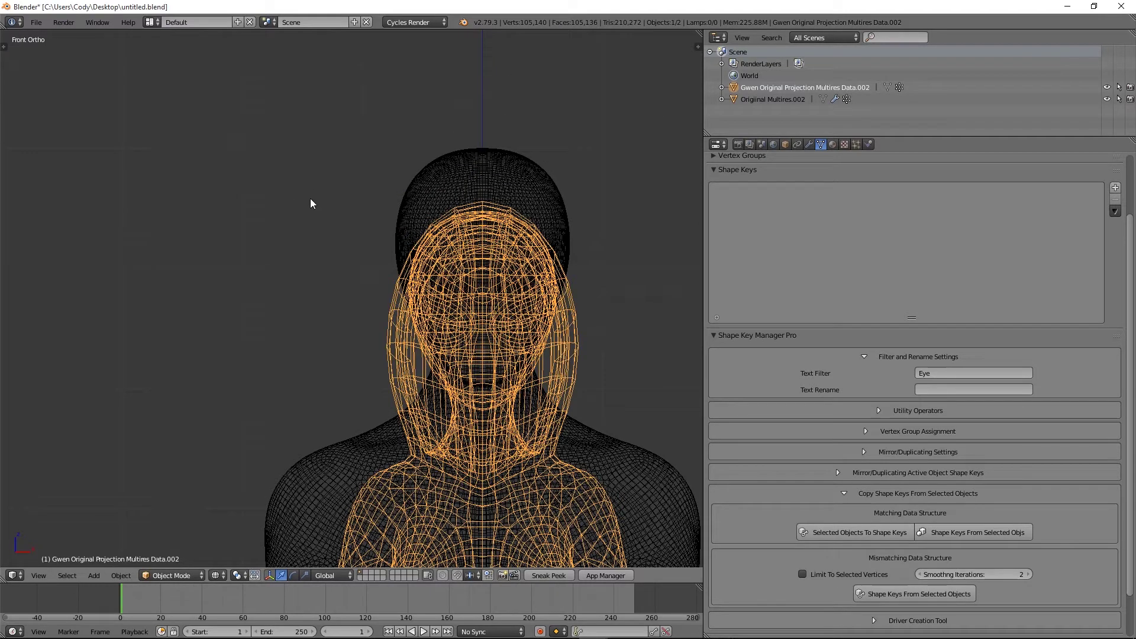
pyautogui.click(1115, 188)
pyautogui.click(1115, 188)
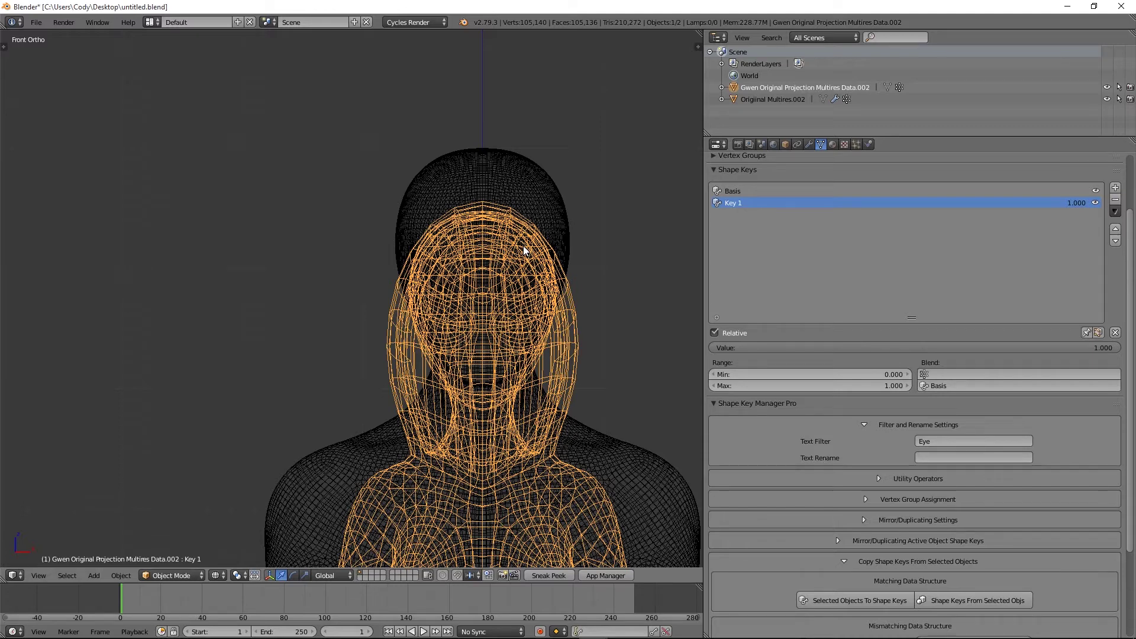
# Edit the Key 1 shape and move Gwen's head and neck up along Z into Spider-Man's head
pyautogui.press('Tab')
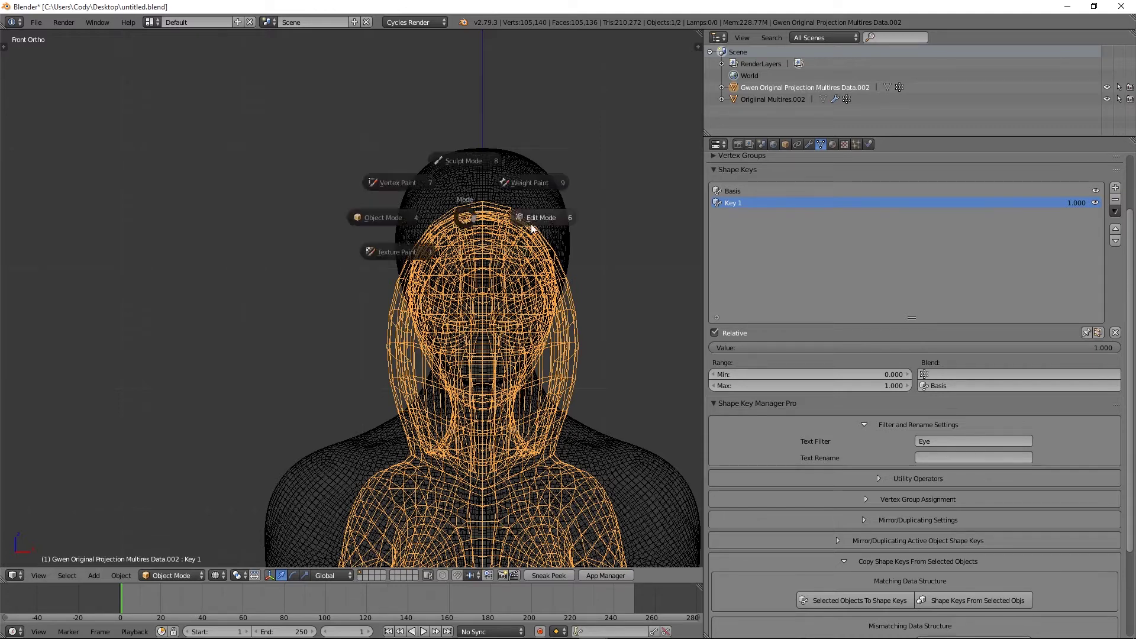
pyautogui.press('KP_Decimal')
pyautogui.scroll(-2, 289, 217)
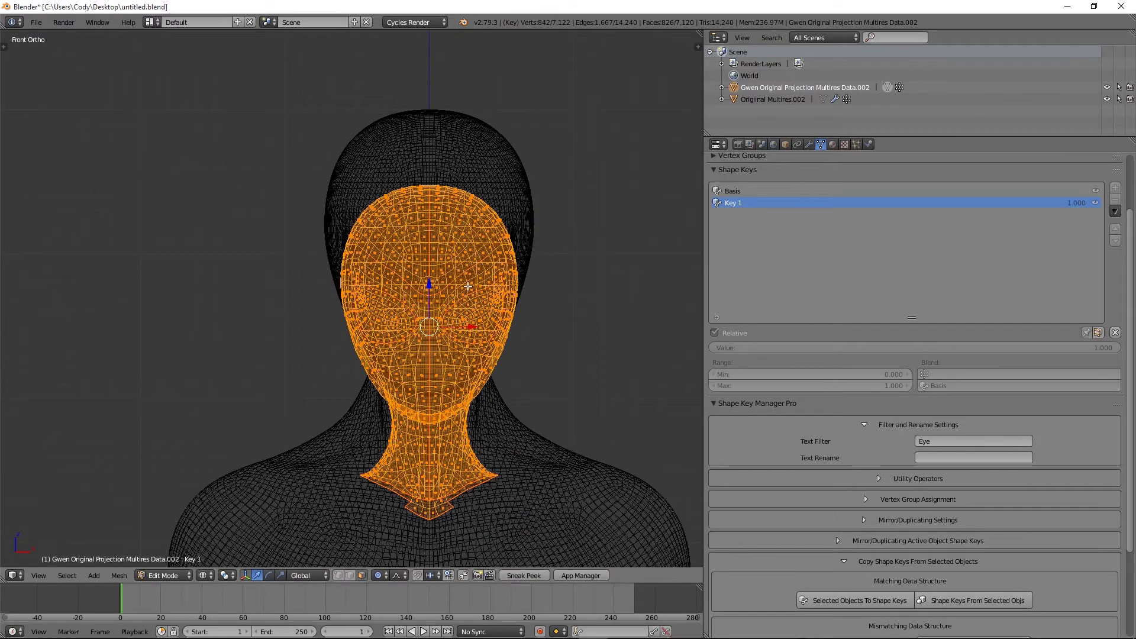
pyautogui.press('g')
pyautogui.press('z')
pyautogui.click(522, 235)
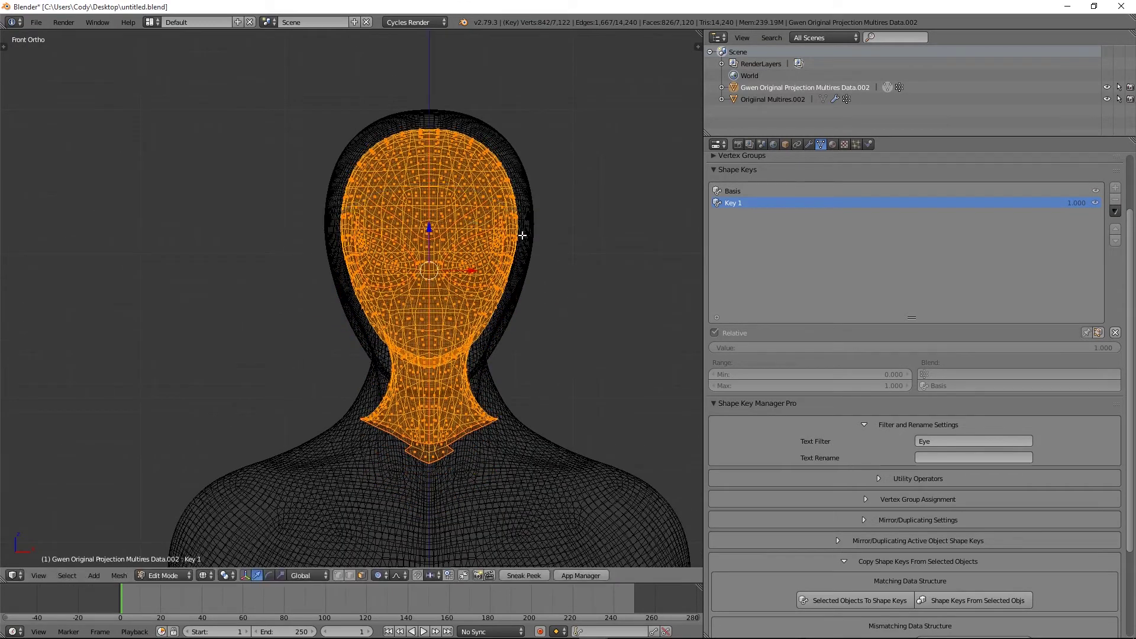
# Scale up Gwen's head and lower it slightly along Z to match the front outline of Spider-Man's head
pyautogui.press('s')
pyautogui.click(549, 242)
pyautogui.press('g')
pyautogui.press('z')
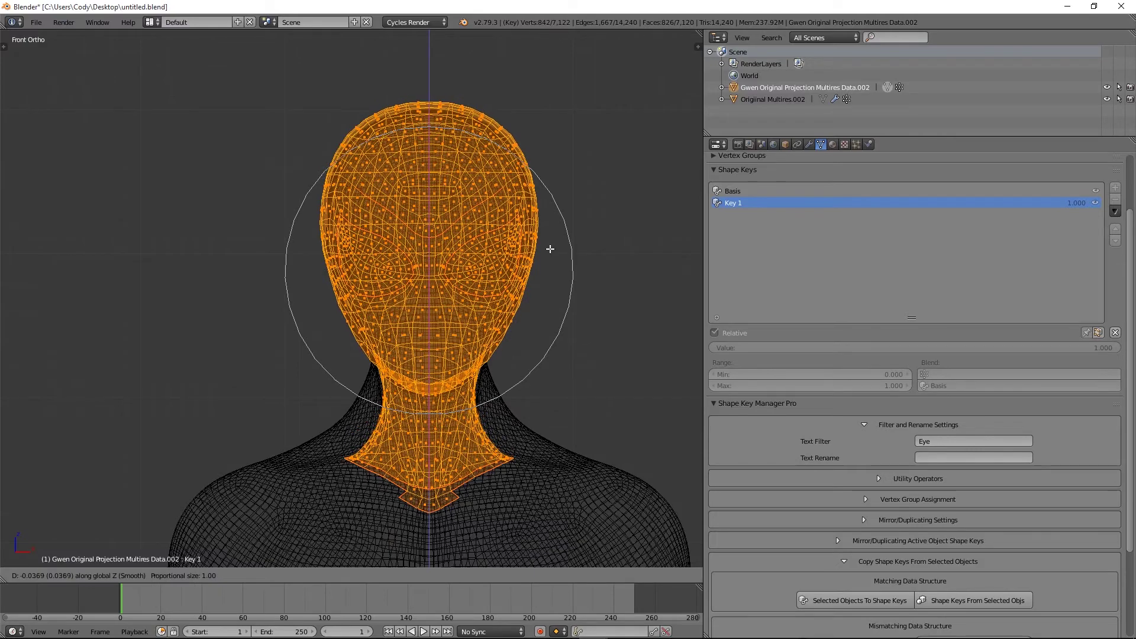
pyautogui.rightClick(550, 249)
pyautogui.press('s')
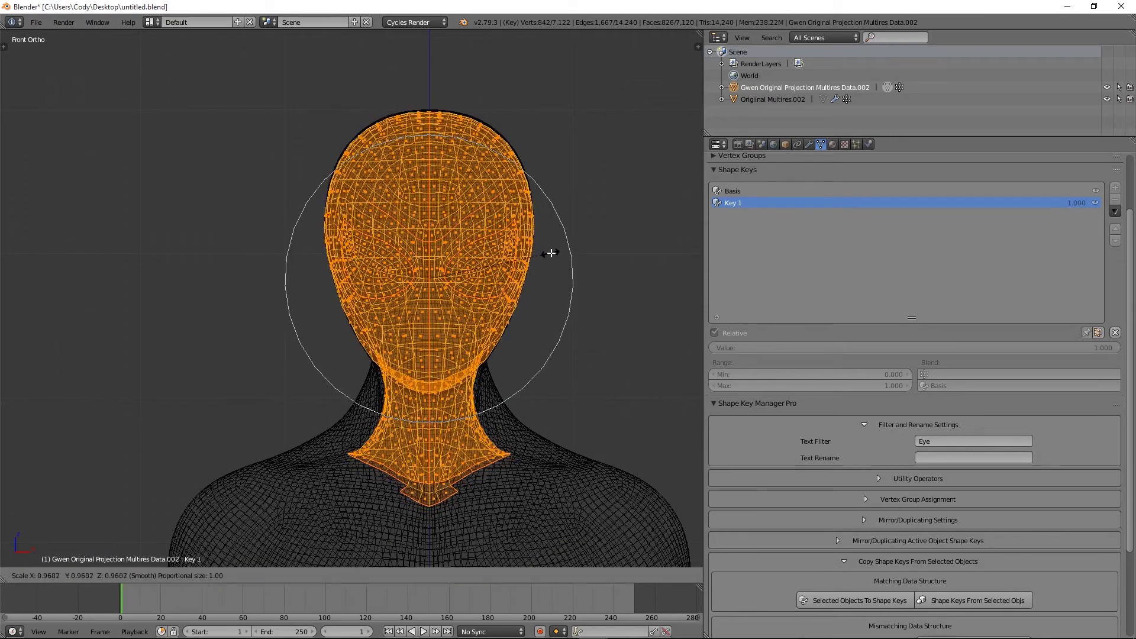
pyautogui.rightClick(559, 253)
pyautogui.press('s')
pyautogui.rightClick(562, 252)
pyautogui.press('KP_3')
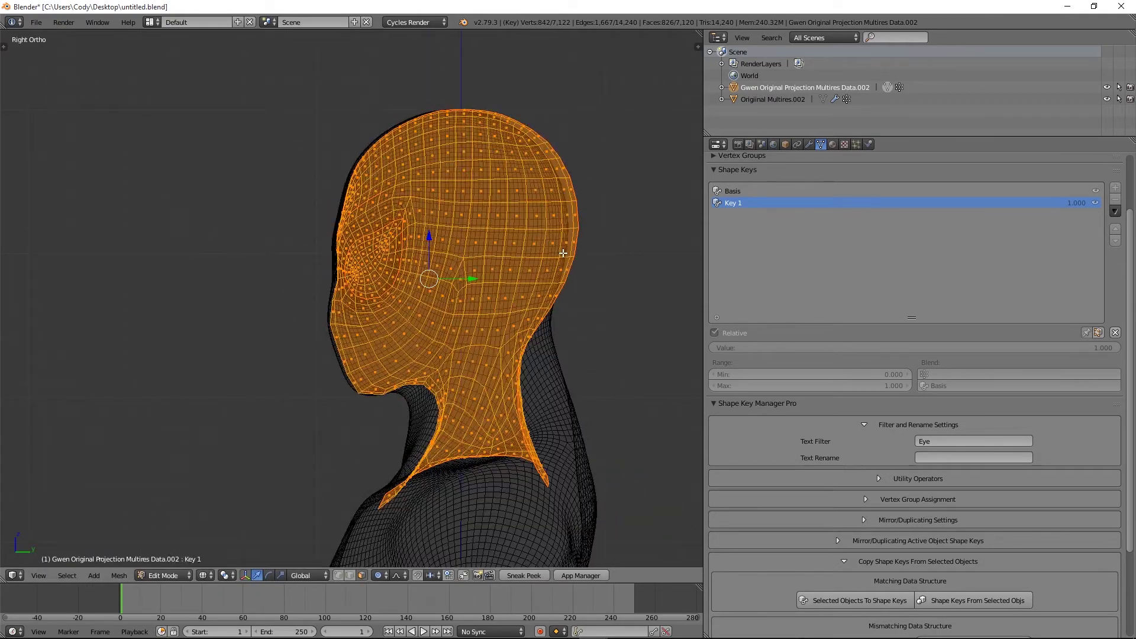
pyautogui.scroll(1, 549, 256)
pyautogui.press('g')
pyautogui.press('y')
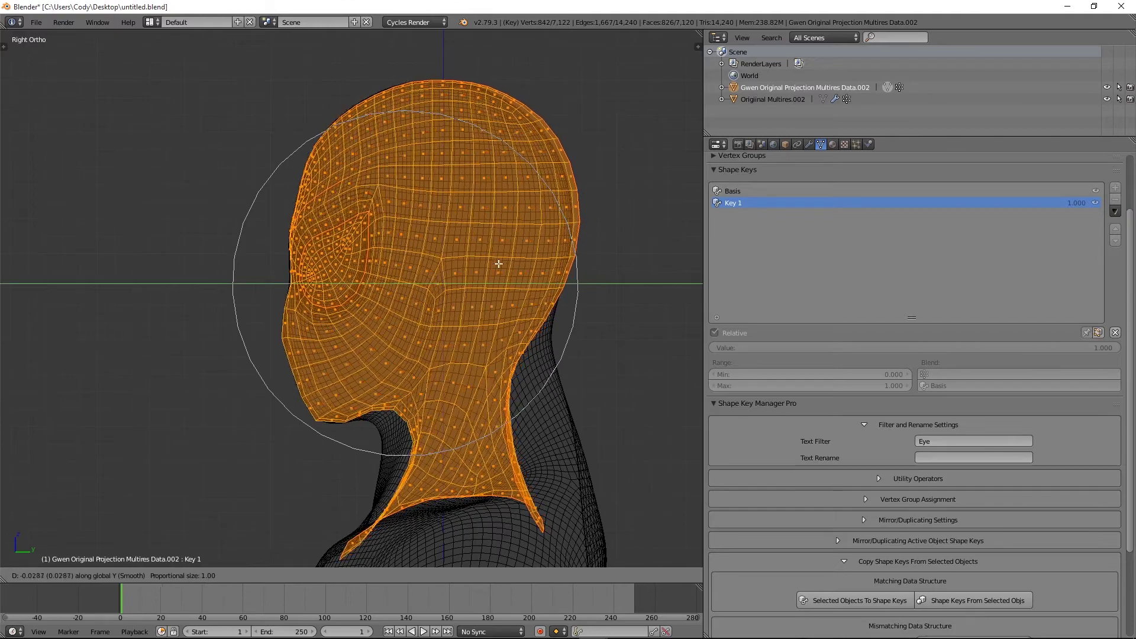
pyautogui.click(477, 269)
pyautogui.press('s')
pyautogui.rightClick(575, 292)
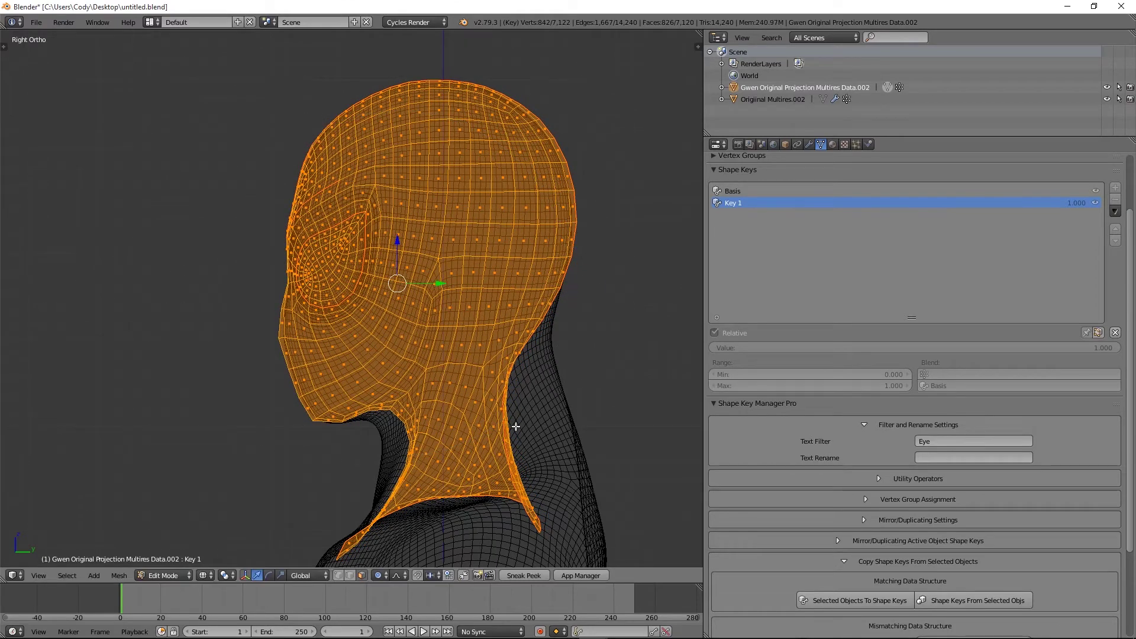
# Switch to vertex selection and pull the lowest back neck vertex out to Spider-Man's back with proportional editing
pyautogui.keyDown('shift'); pyautogui.moveTo(516, 426); pyautogui.dragTo(483, 259, button='middle'); pyautogui.keyUp('shift')
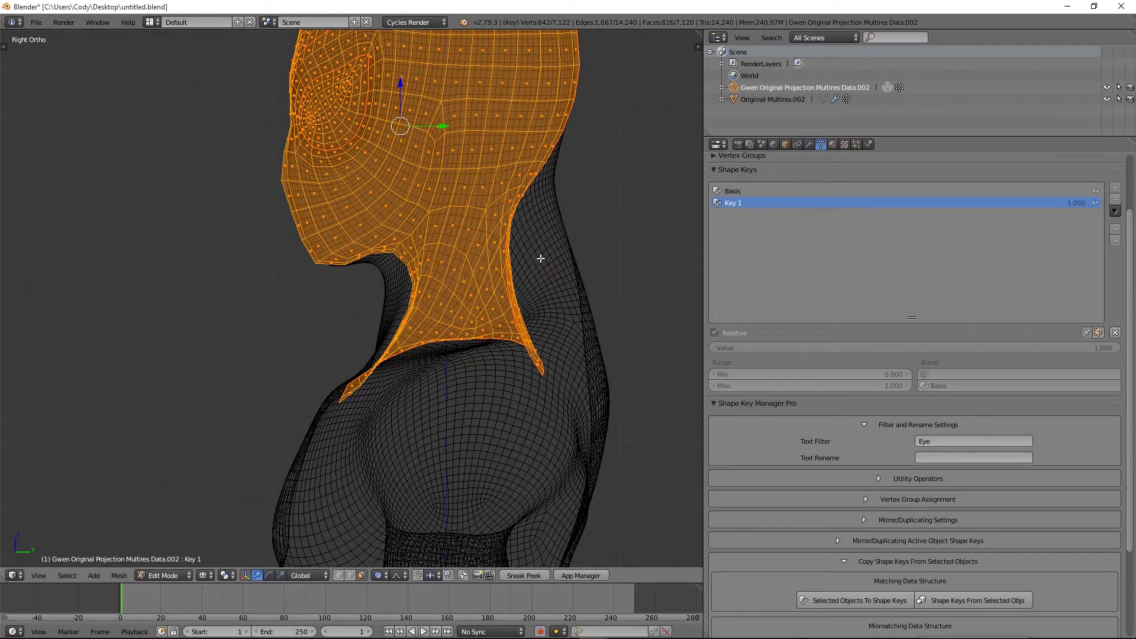
pyautogui.hotkey('ctrl', 'Tab')
pyautogui.click(415, 110)
pyautogui.press('a')
pyautogui.rightClick(543, 368)
pyautogui.press('g')
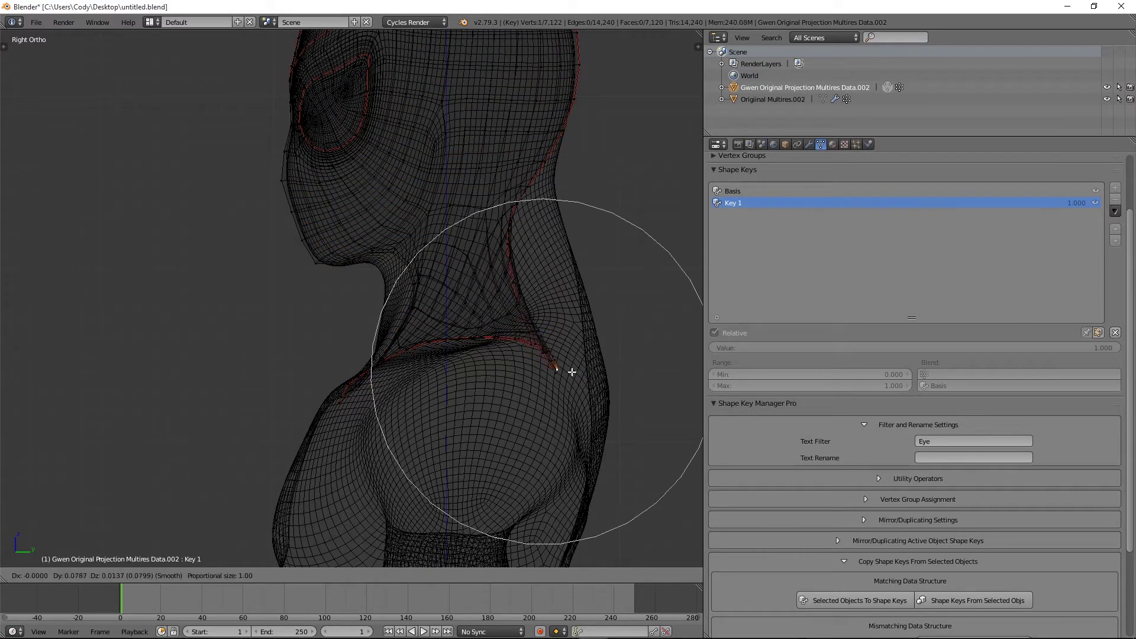
pyautogui.click(609, 375)
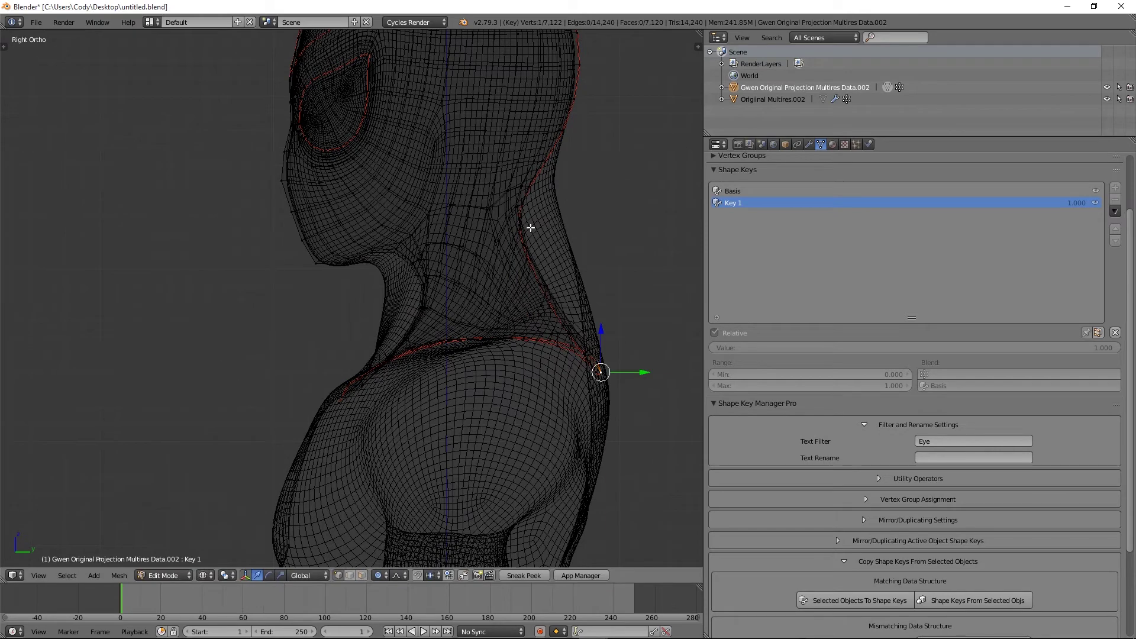
# Pull the vertex at the nape of Gwen's neck backward to Spider-Man's neck outline with proportional editing
pyautogui.rightClick(543, 225)
pyautogui.press('g')
pyautogui.scroll(2, 562, 220)
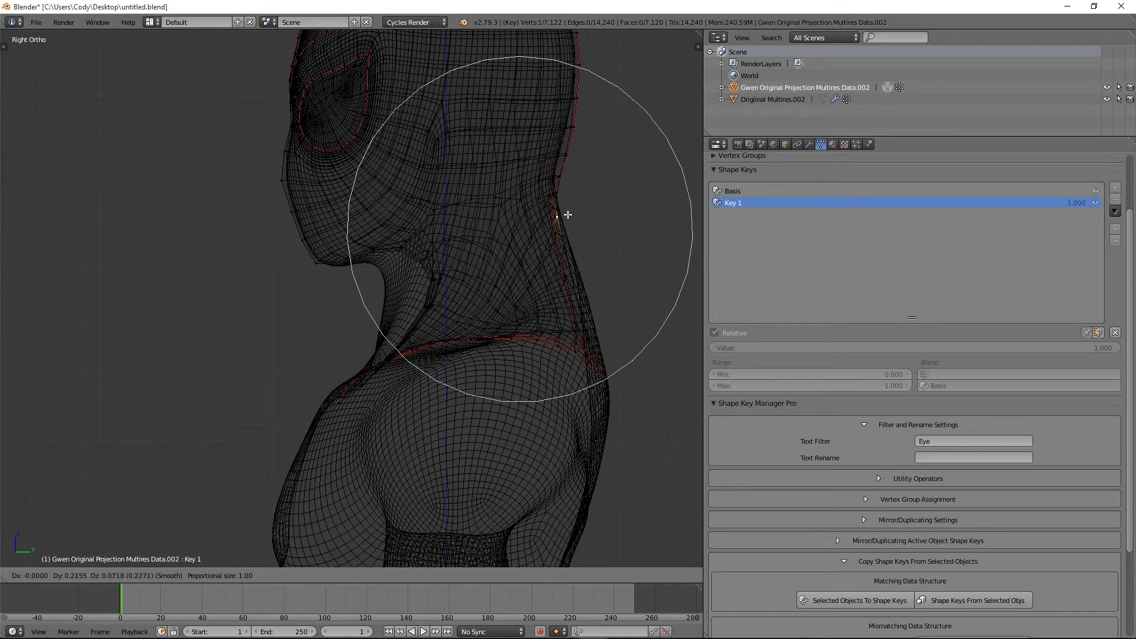
pyautogui.click(566, 201)
# Move the throat and front collar vertices forward onto Spider-Man's neck outline and leave Edit Mode
pyautogui.rightClick(423, 278)
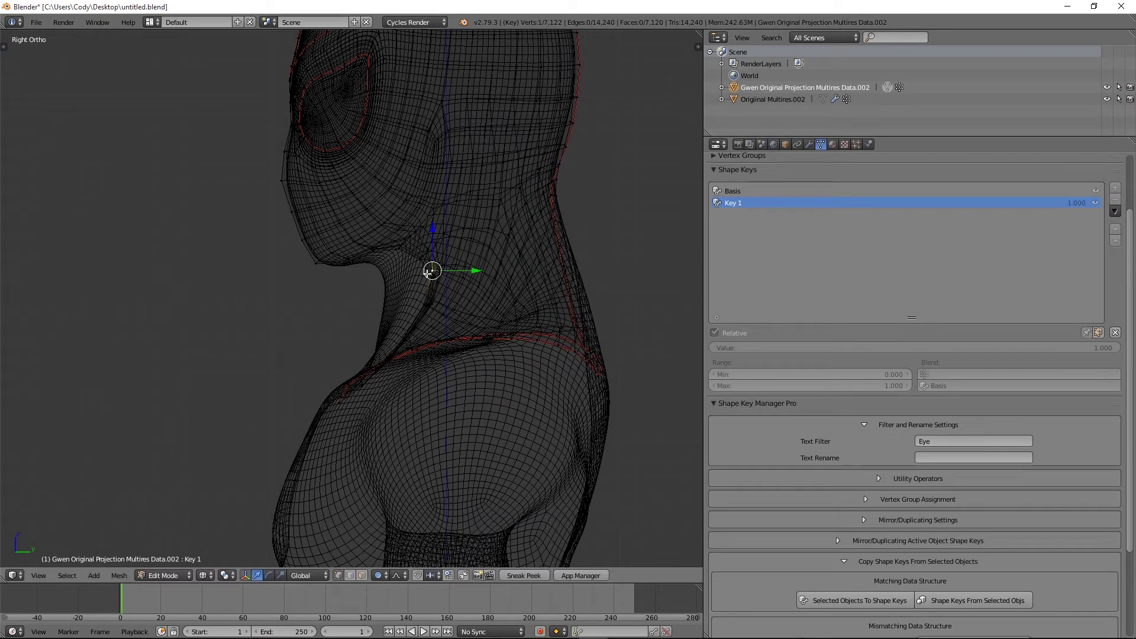
pyautogui.press('g')
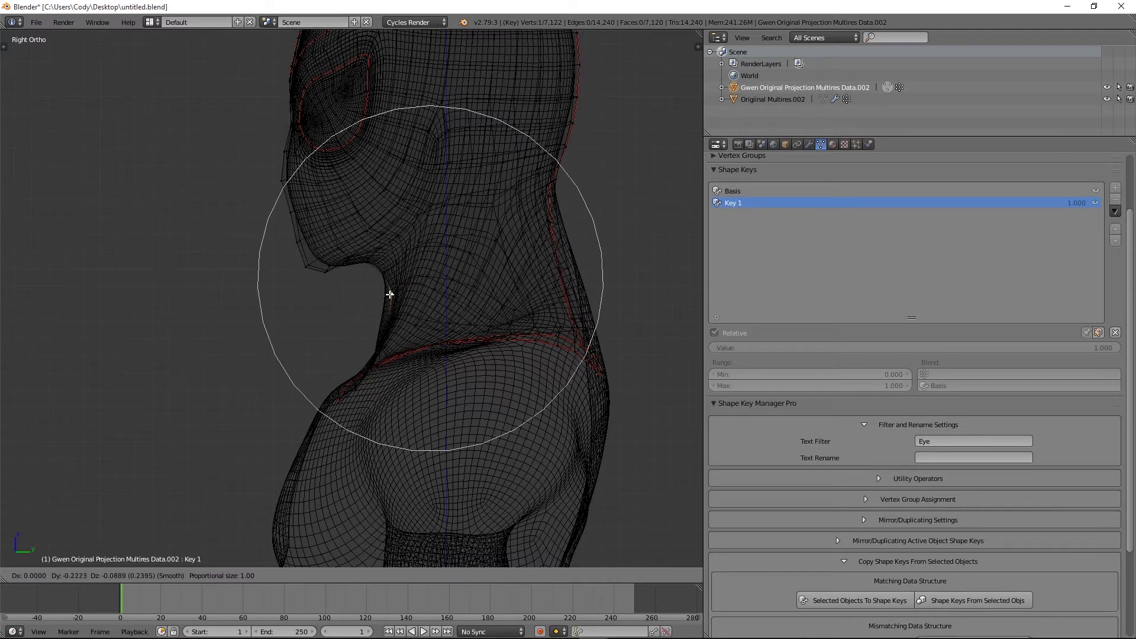
pyautogui.scroll(3, 390, 297)
pyautogui.click(391, 296)
pyautogui.rightClick(371, 372)
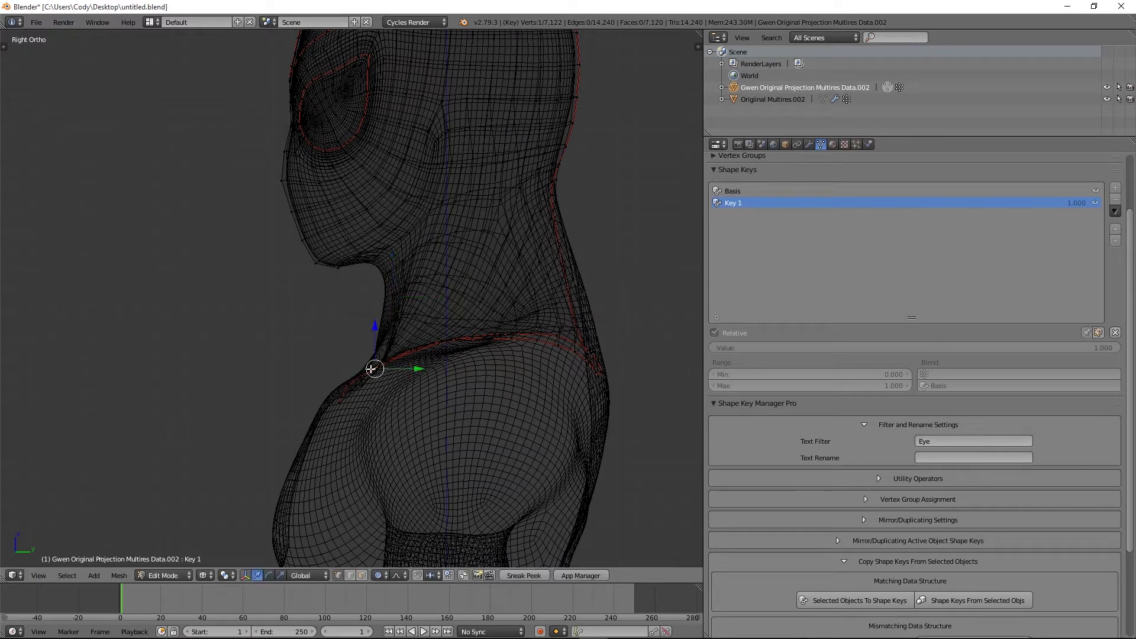
pyautogui.press('g')
pyautogui.scroll(1, 362, 377)
pyautogui.click(362, 376)
pyautogui.rightClick(338, 268)
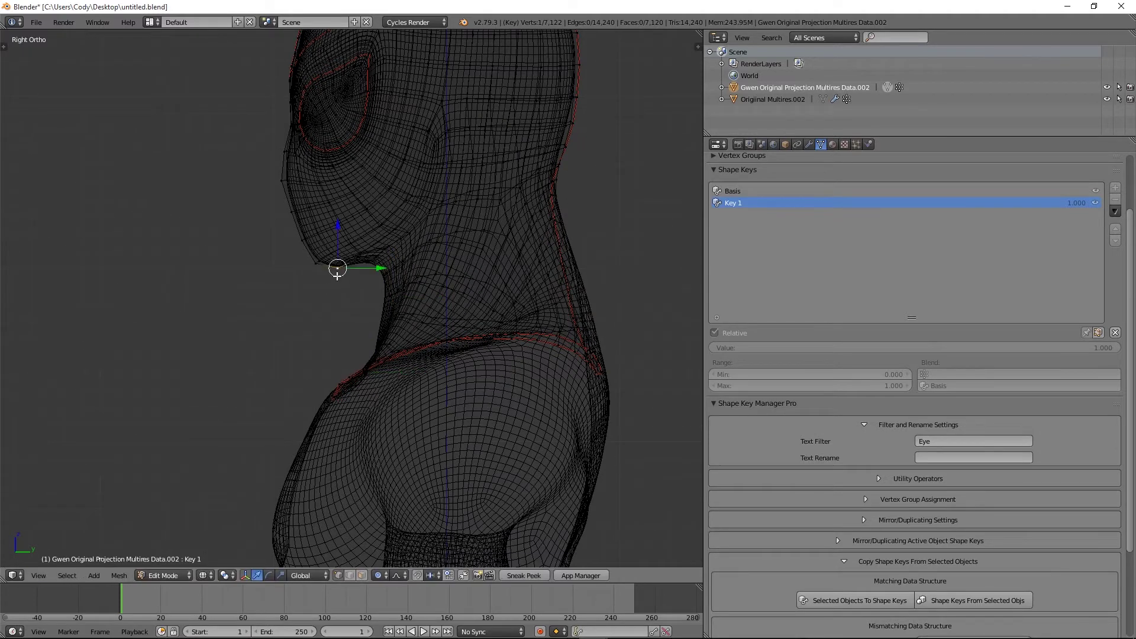
pyautogui.press('Tab')
pyautogui.scroll(2, 304, 256)
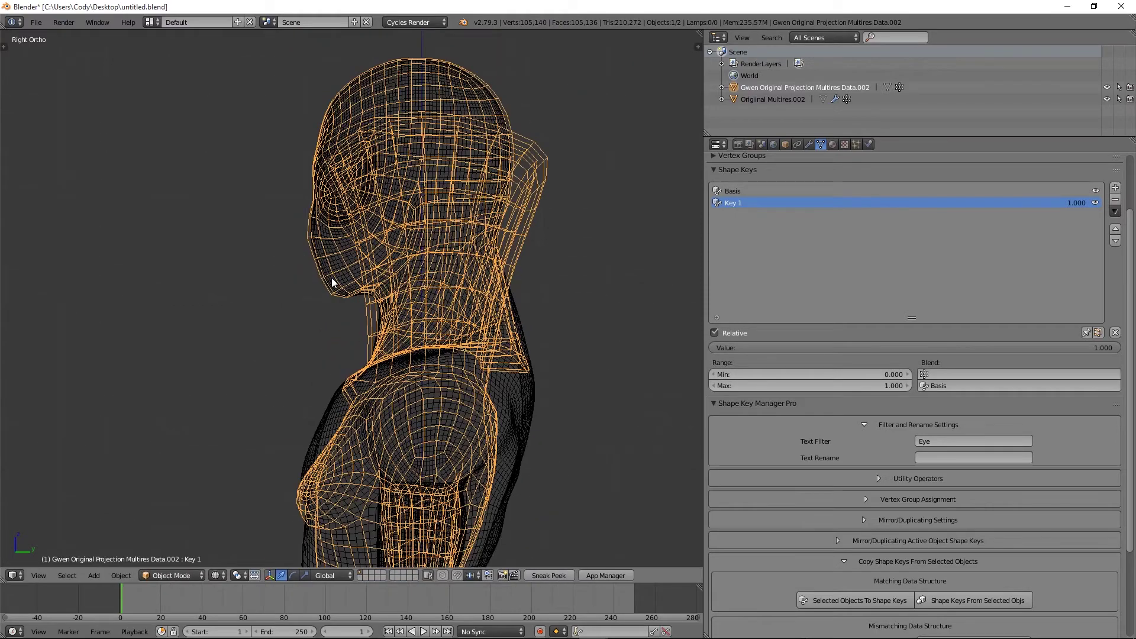
# Back in Edit Mode, pull the vertex just above the neck's rear tip outward to Spider-Man's back outline
pyautogui.press('Tab')
pyautogui.press('l')
pyautogui.rightClick(519, 337)
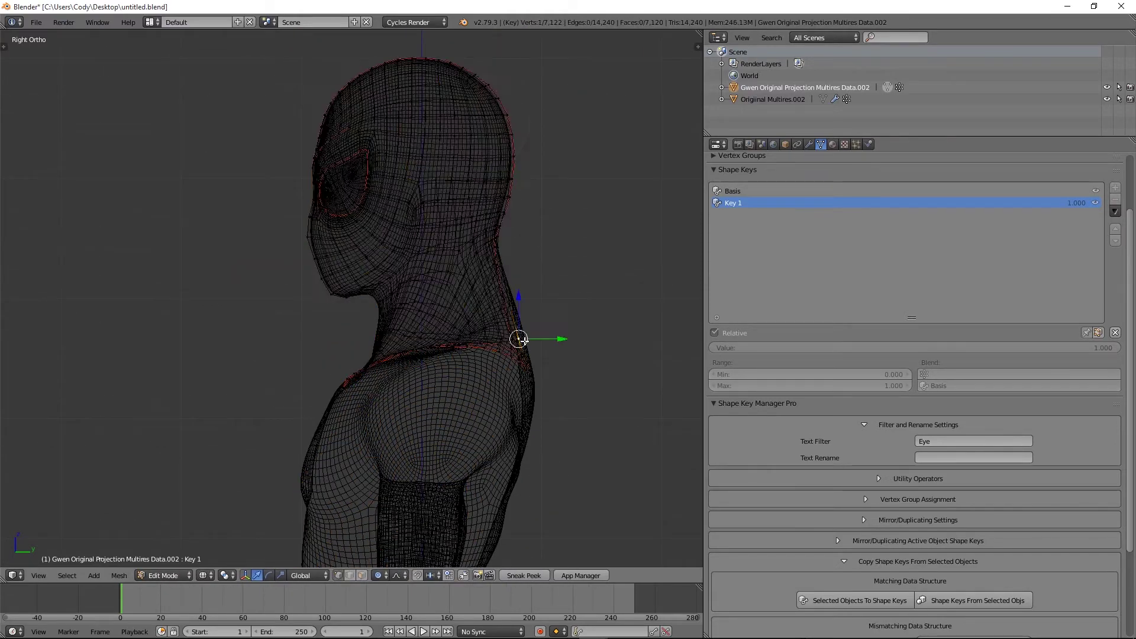
pyautogui.scroll(3, 525, 337)
pyautogui.press('g')
pyautogui.scroll(-2, 537, 334)
pyautogui.click(533, 332)
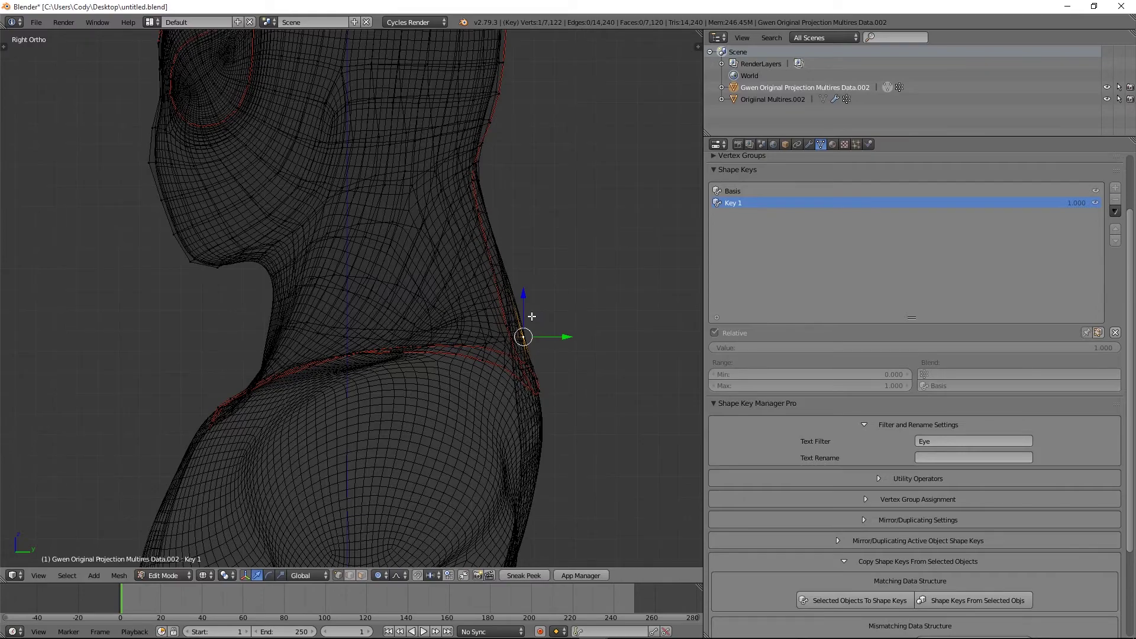
# View Gwen from the front and reveal the hidden rest of her body in Edit Mode
pyautogui.press('Tab')
pyautogui.scroll(-5, 233, 274)
pyautogui.press('KP_1')
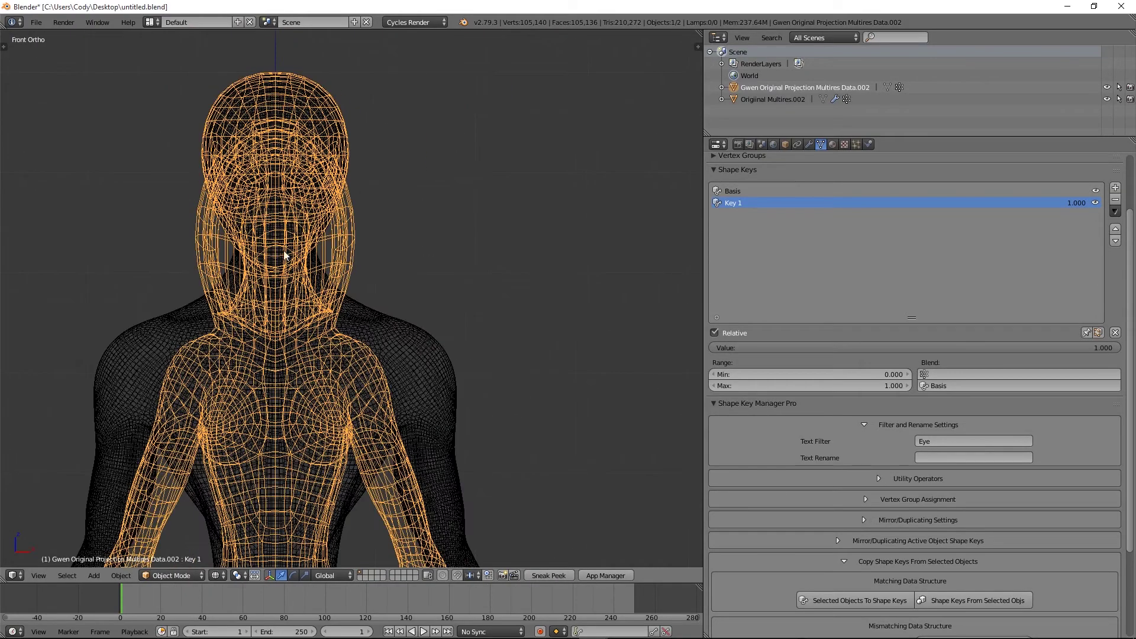
pyautogui.scroll(-3, 233, 274)
pyautogui.press('Tab')
pyautogui.press('a')
pyautogui.press('Tab')
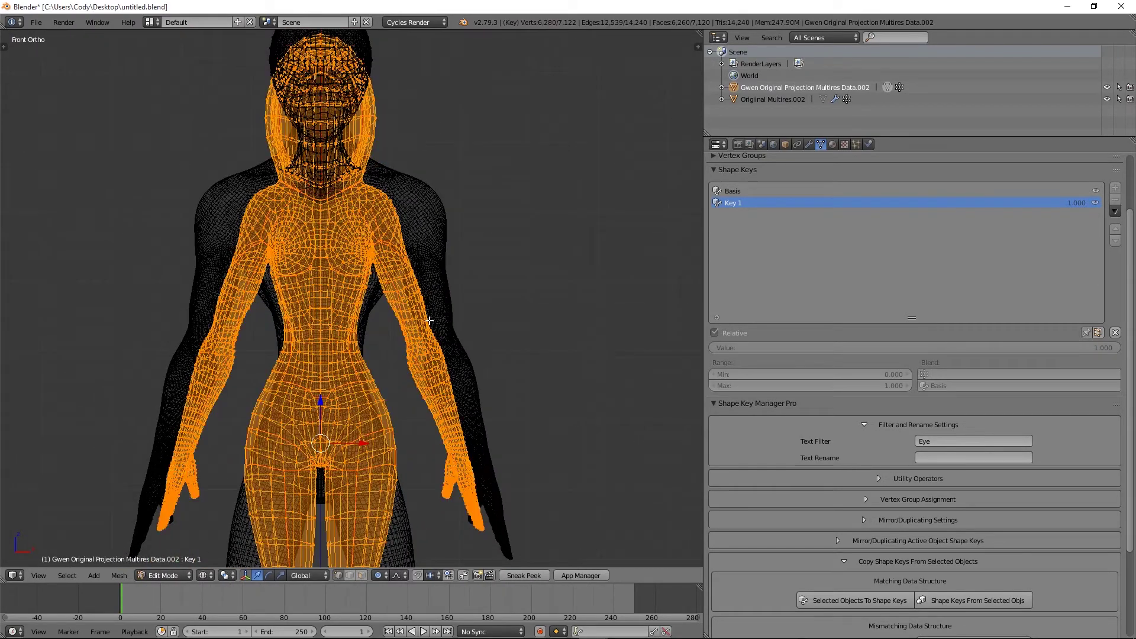
# Circle-select the vertices of Gwen's left arm and shoulder in Edit Mode
pyautogui.press('Tab')
pyautogui.press('c')
pyautogui.moveTo(500, 509)
pyautogui.mouseDown()
pyautogui.moveTo(477, 506)
pyautogui.moveTo(382, 189)
pyautogui.moveTo(400, 263)
pyautogui.mouseUp()
pyautogui.rightClick(401, 264)
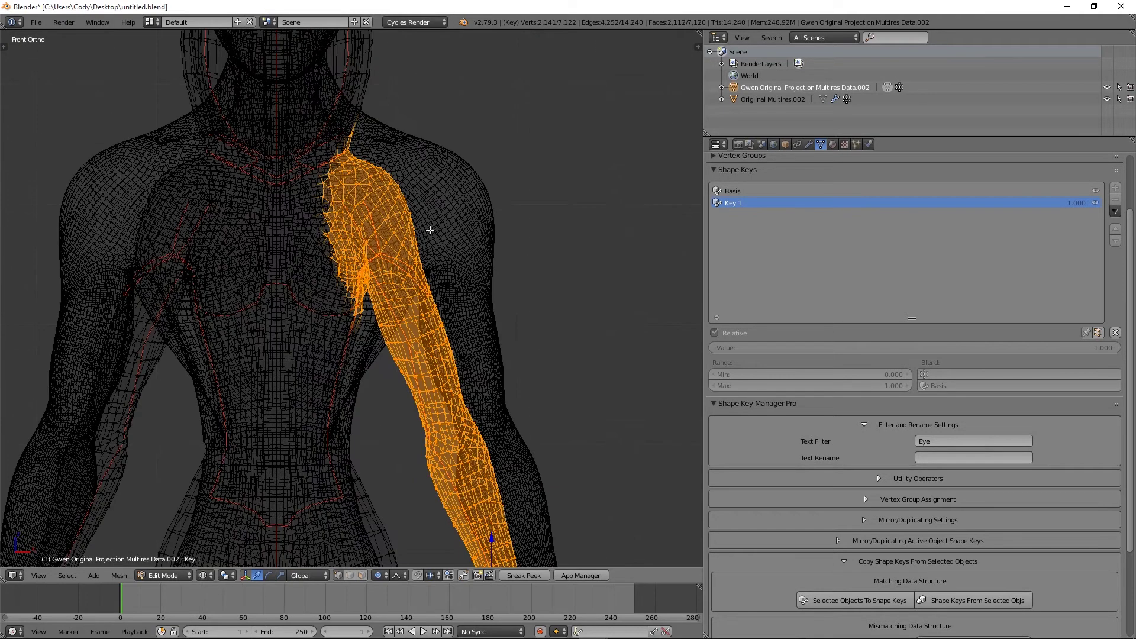
pyautogui.press('g')
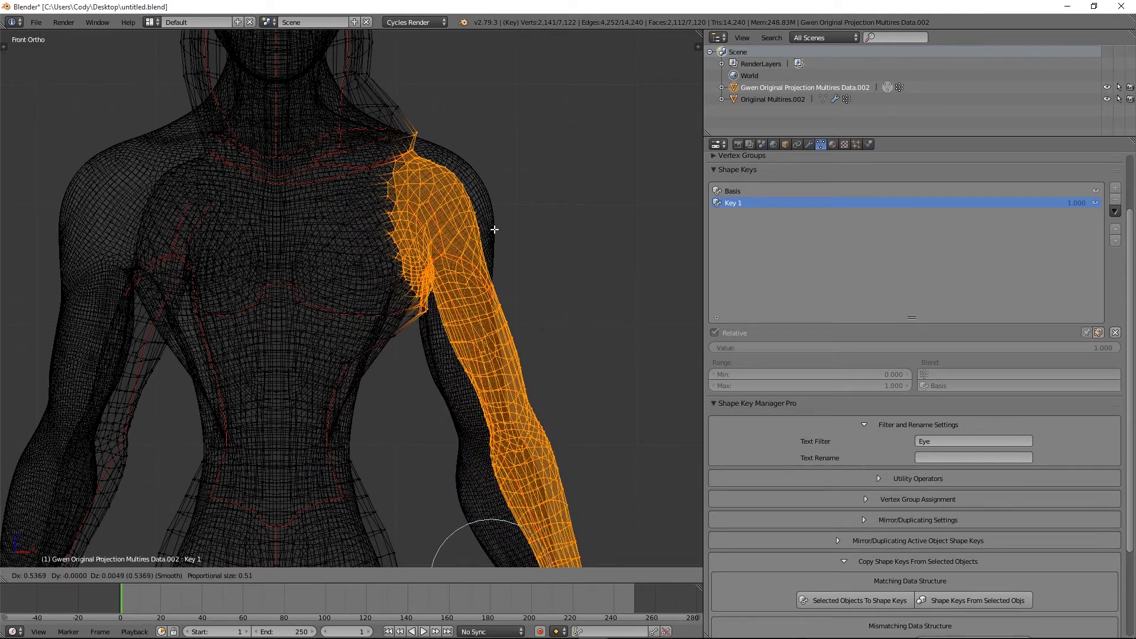
pyautogui.rightClick(495, 230)
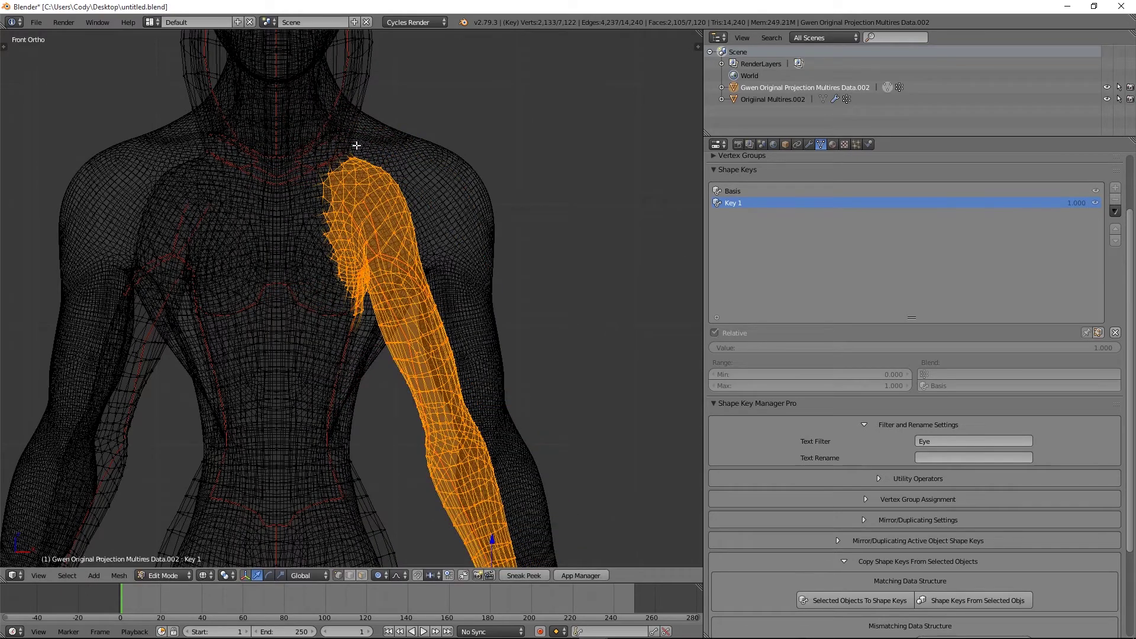
pyautogui.press('g')
pyautogui.rightClick(450, 145)
# Hide the rest of Gwen's mesh and move the selected arm outward over Spider-Man's arm
pyautogui.hotkey('shift', 'h')
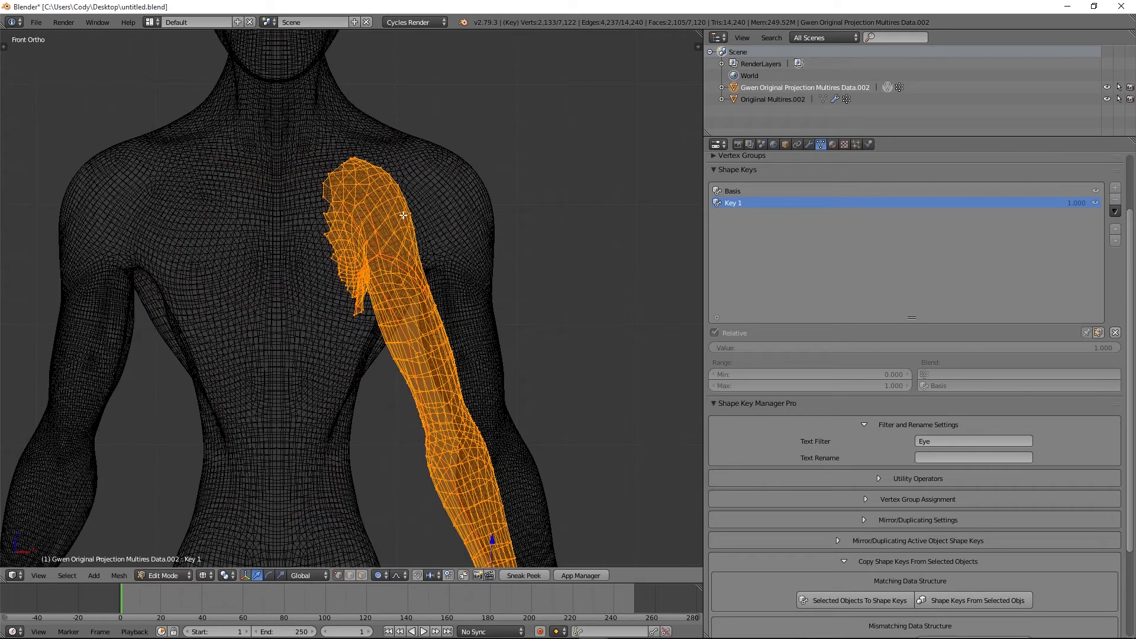
pyautogui.press('g')
pyautogui.click(526, 201)
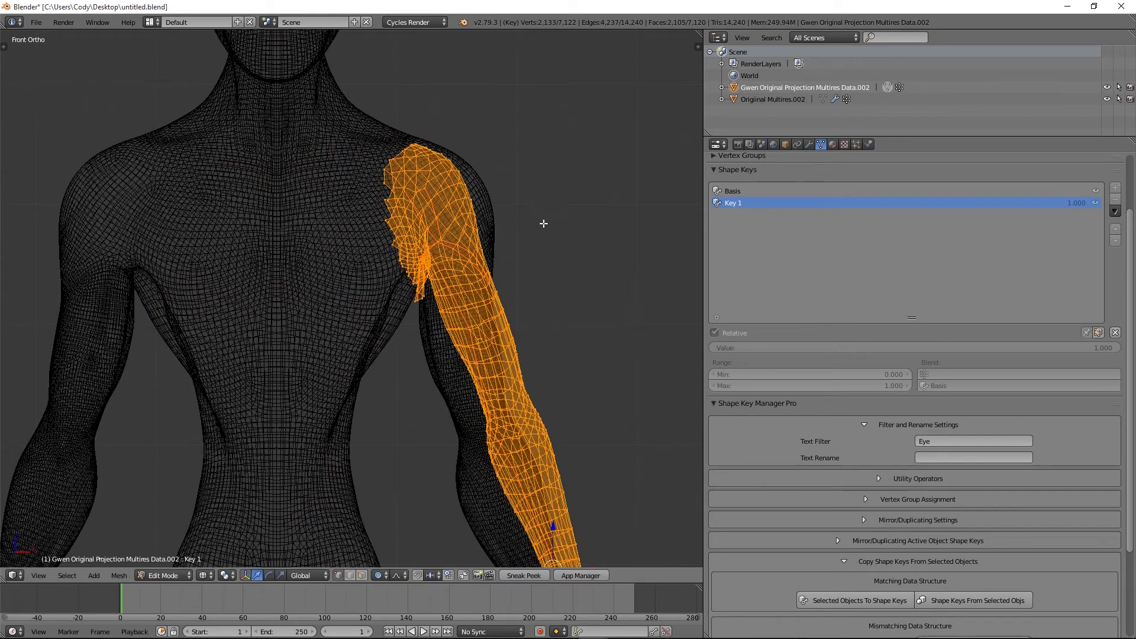
pyautogui.keyDown('shift'); pyautogui.moveTo(553, 242); pyautogui.dragTo(543, 197, button='middle'); pyautogui.keyUp('shift')
pyautogui.press('g')
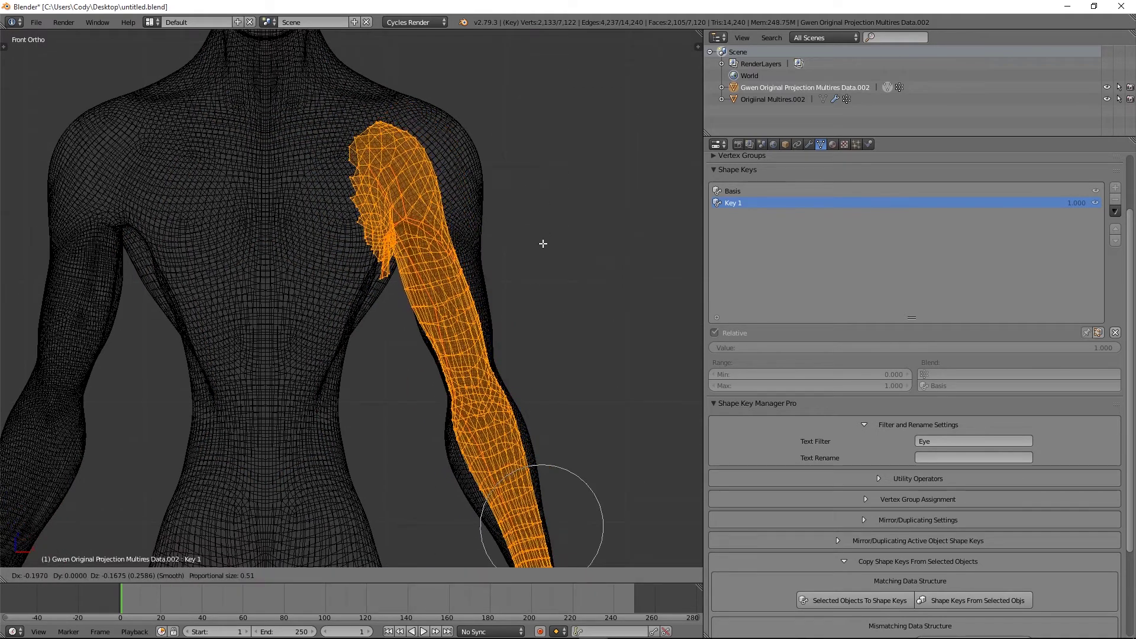
pyautogui.click(545, 242)
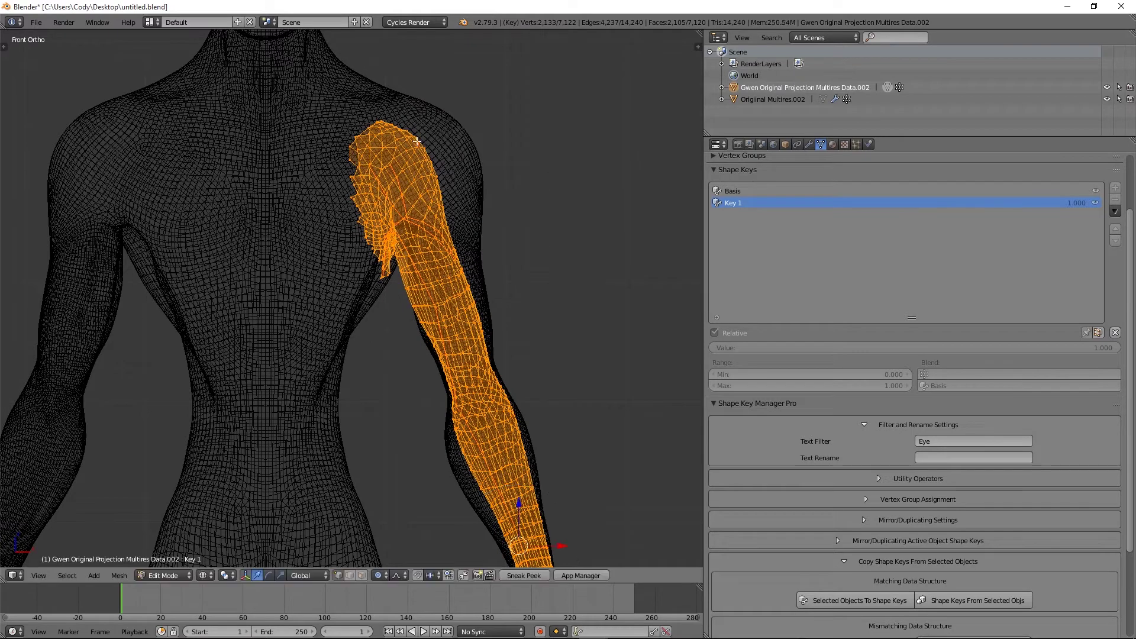
# Try to pull the outer shoulder vertex out to Spider-Man's shoulder outline with a wide proportional falloff
pyautogui.rightClick(448, 132)
pyautogui.press('g')
pyautogui.scroll(-6, 452, 132)
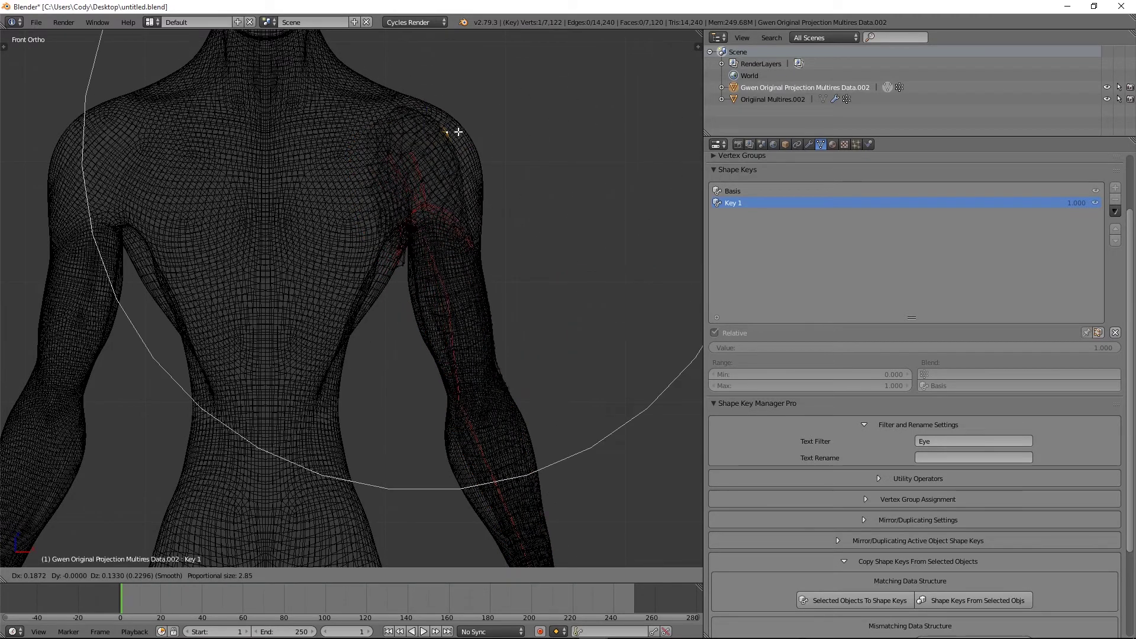
pyautogui.click(475, 126)
# Pull two outer shoulder vertices outward to Spider-Man's shoulder outline with a smaller proportional falloff
pyautogui.rightClick(426, 144)
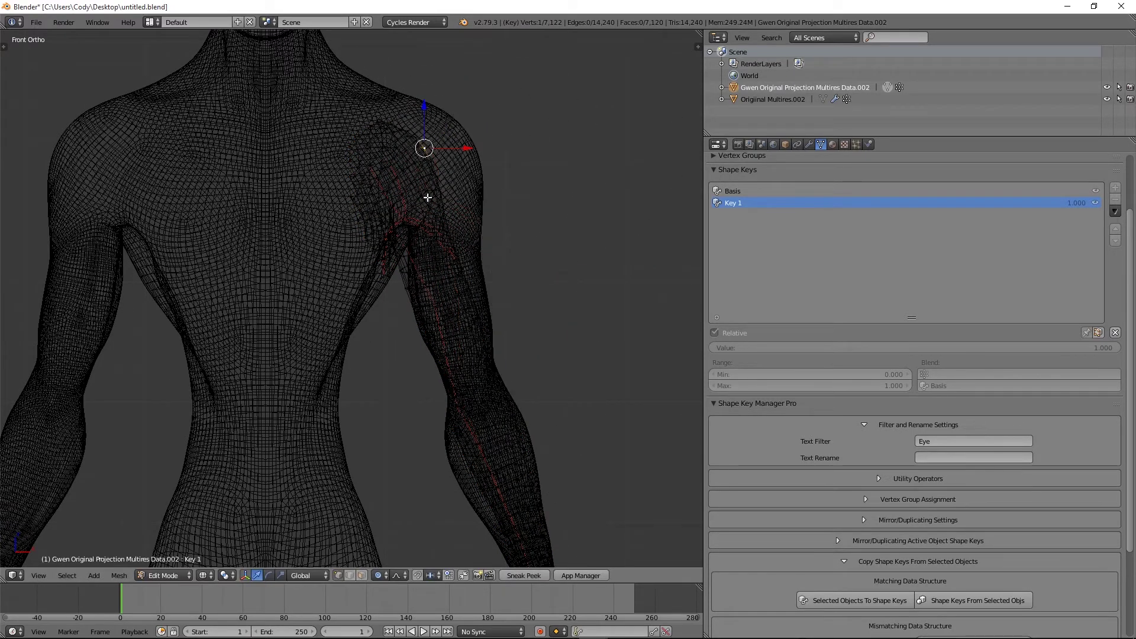
pyautogui.press('g')
pyautogui.scroll(4, 461, 165)
pyautogui.click(471, 157)
pyautogui.rightClick(469, 196)
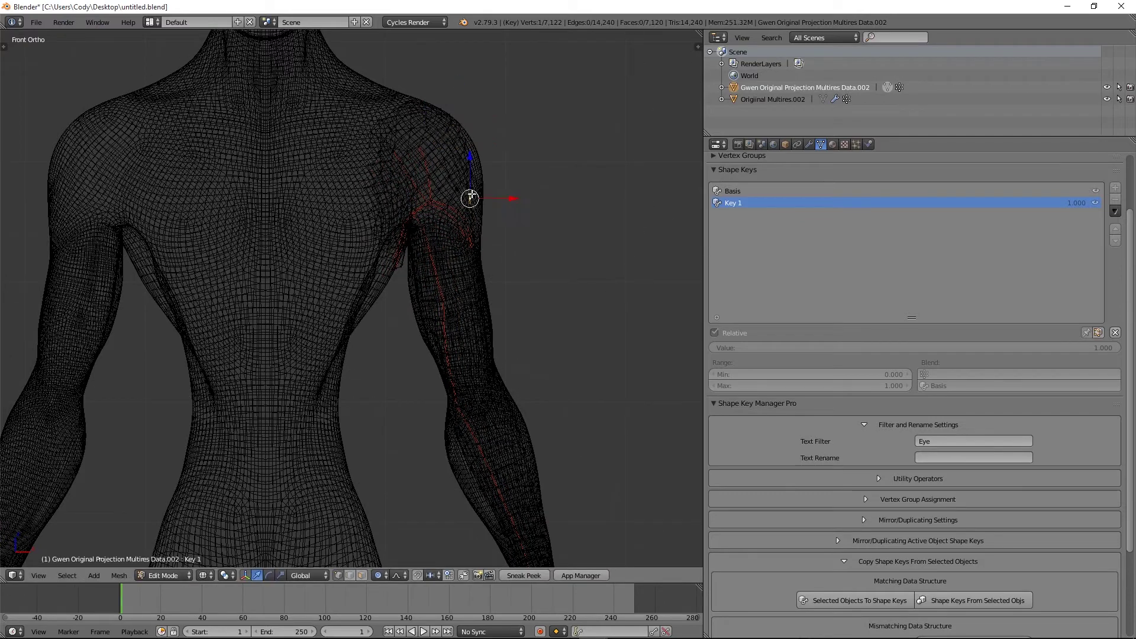
pyautogui.press('g')
pyautogui.click(479, 194)
# Move the armpit vertex inward and two vertices on the shoulder's outer edge outward to Spider-Man's outline
pyautogui.rightClick(407, 263)
pyautogui.press('g')
pyautogui.click(393, 268)
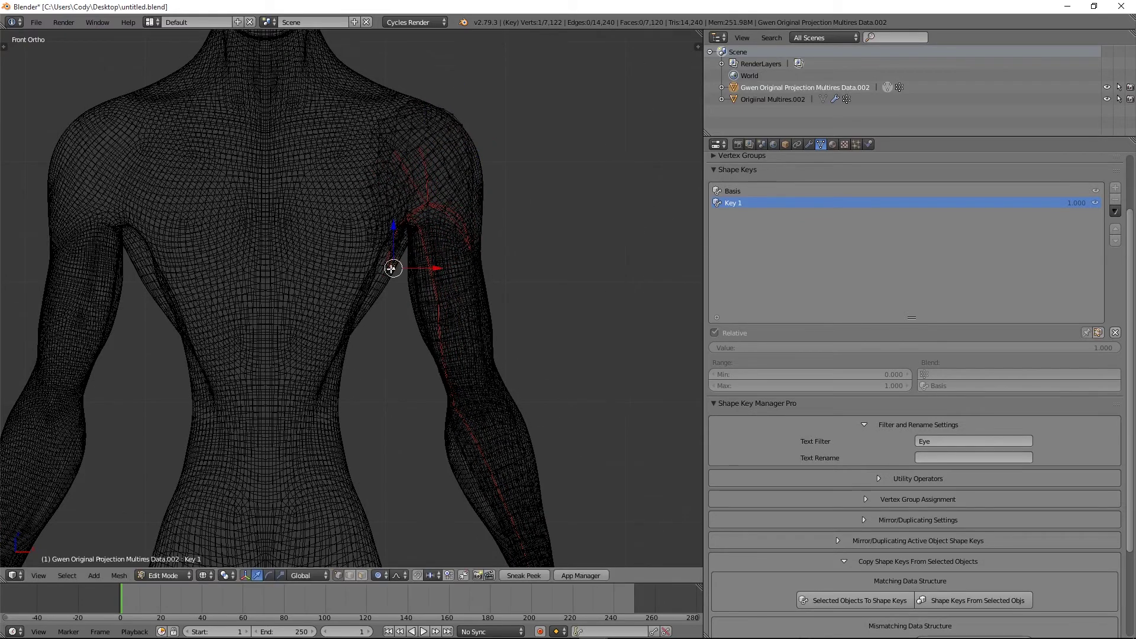
pyautogui.rightClick(469, 246)
pyautogui.press('g')
pyautogui.click(487, 246)
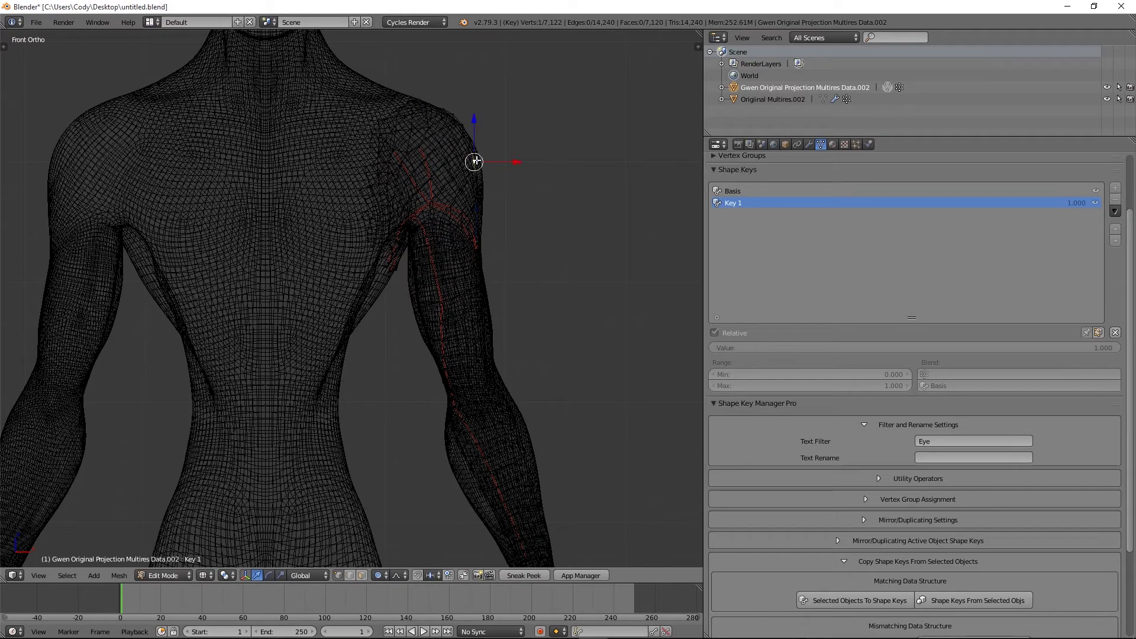
pyautogui.press('g')
pyautogui.click(482, 162)
# Widen the upper arm by moving vertices on its outer and inner edges to Spider-Man's arm outline
pyautogui.rightClick(485, 321)
pyautogui.press('g')
pyautogui.click(490, 322)
pyautogui.rightClick(420, 314)
pyautogui.press('g')
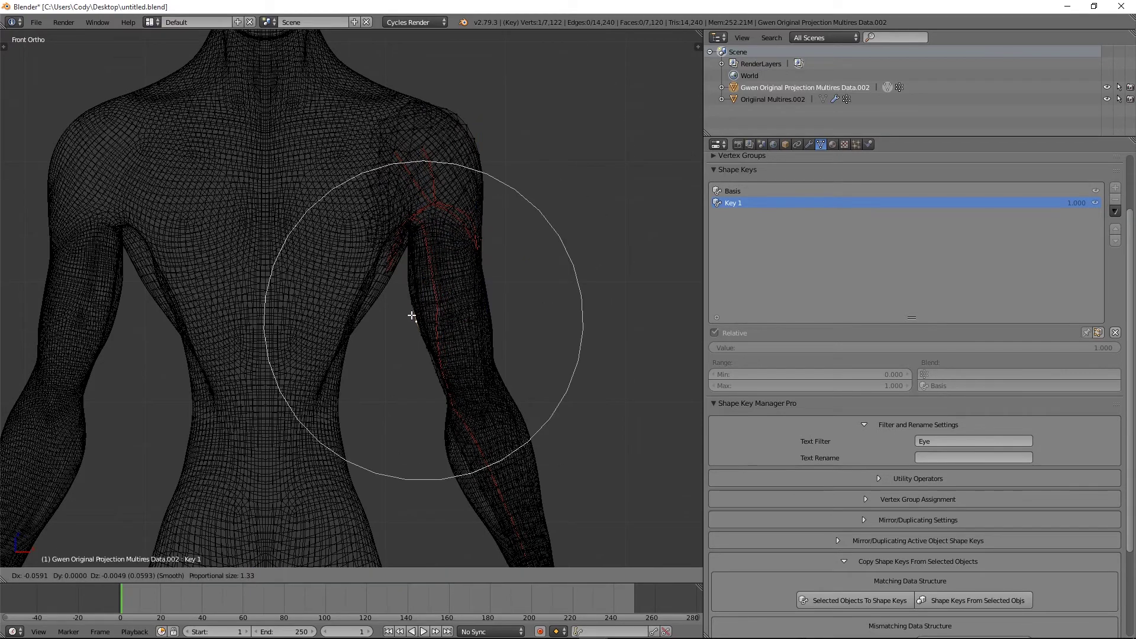
pyautogui.click(412, 316)
pyautogui.rightClick(482, 328)
pyautogui.press('g')
pyautogui.click(489, 330)
pyautogui.press('a')
pyautogui.press('a')
# Pull the outer edge vertex just above the elbow outward to Spider-Man's arm outline
pyautogui.keyDown('shift'); pyautogui.moveTo(497, 354); pyautogui.dragTo(480, 302, button='middle'); pyautogui.keyUp('shift')
pyautogui.scroll(1, 478, 311)
pyautogui.rightClick(477, 322)
pyautogui.scroll(3, 479, 324)
pyautogui.press('g')
pyautogui.click(493, 325)
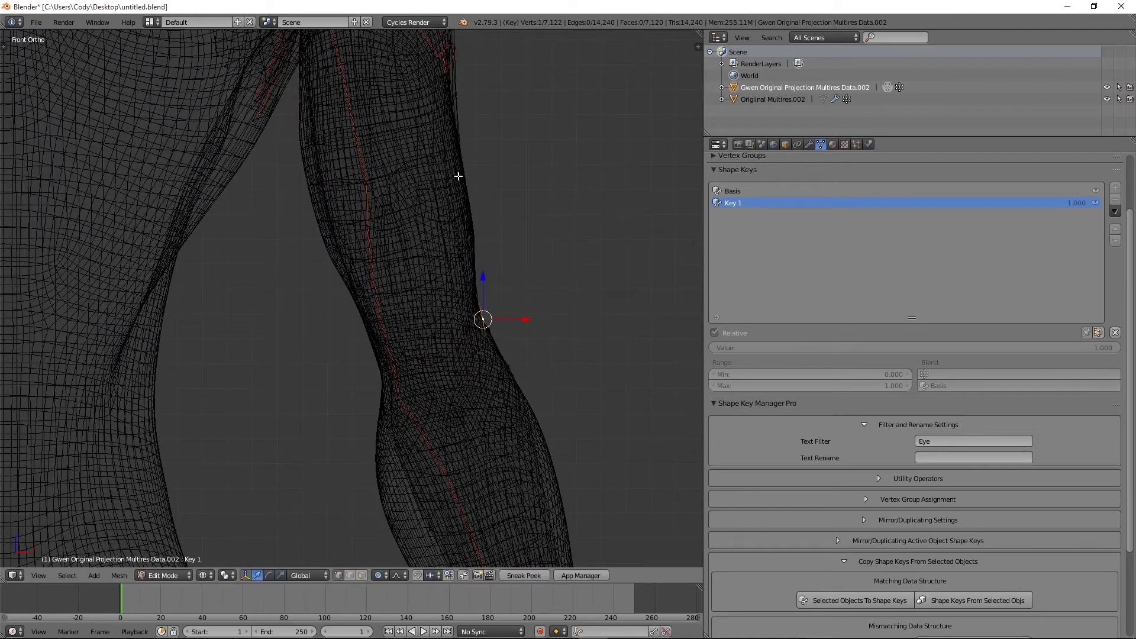
# Nudge the upper arm's outer edge vertex back in and its inner edge vertex toward the torso to match Spider-Man's outline
pyautogui.rightClick(464, 170)
pyautogui.press('g')
pyautogui.click(456, 164)
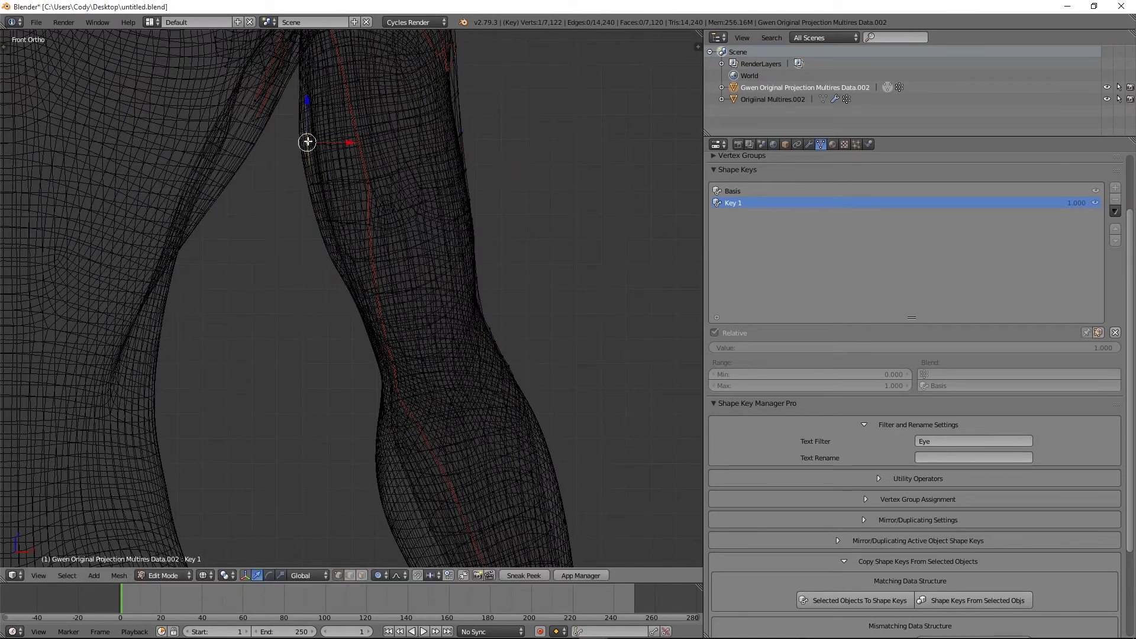
pyautogui.press('g')
pyautogui.click(297, 144)
# Move the inner and outer edge vertices of the forearm just below the elbow to Spider-Man's forearm outline
pyautogui.scroll(-3, 371, 195)
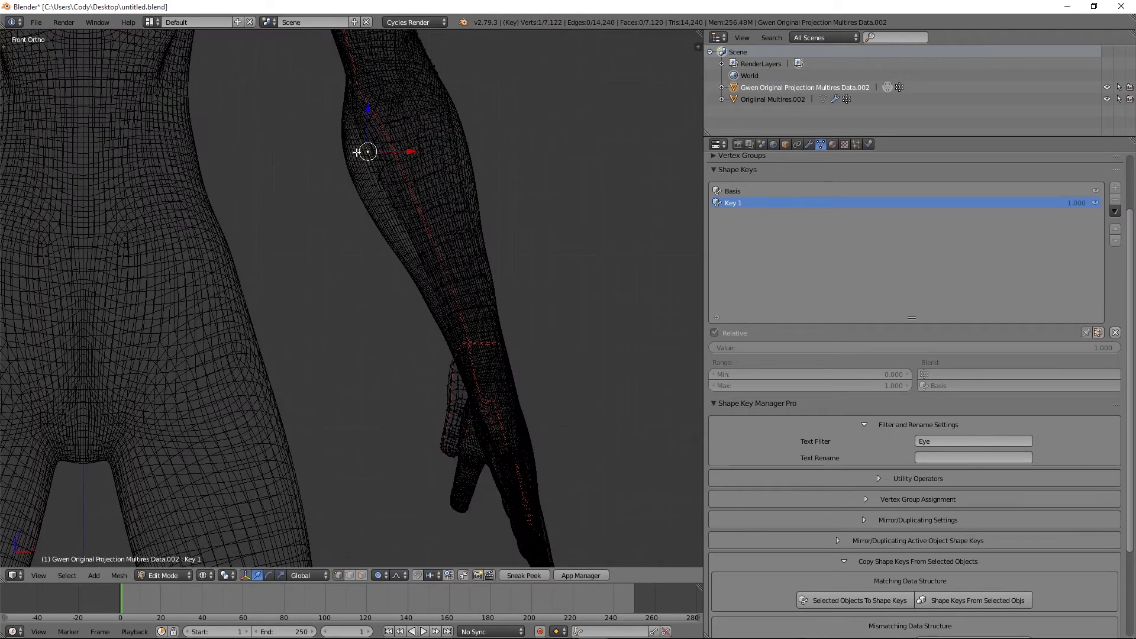
pyautogui.press('g')
pyautogui.click(333, 170)
pyautogui.press('g')
pyautogui.click(459, 134)
# Fit the mid-forearm's inner and outer edges to Spider-Man's outline with the proportional size reduced to 0.62
pyautogui.press('g')
pyautogui.scroll(-3, 428, 314)
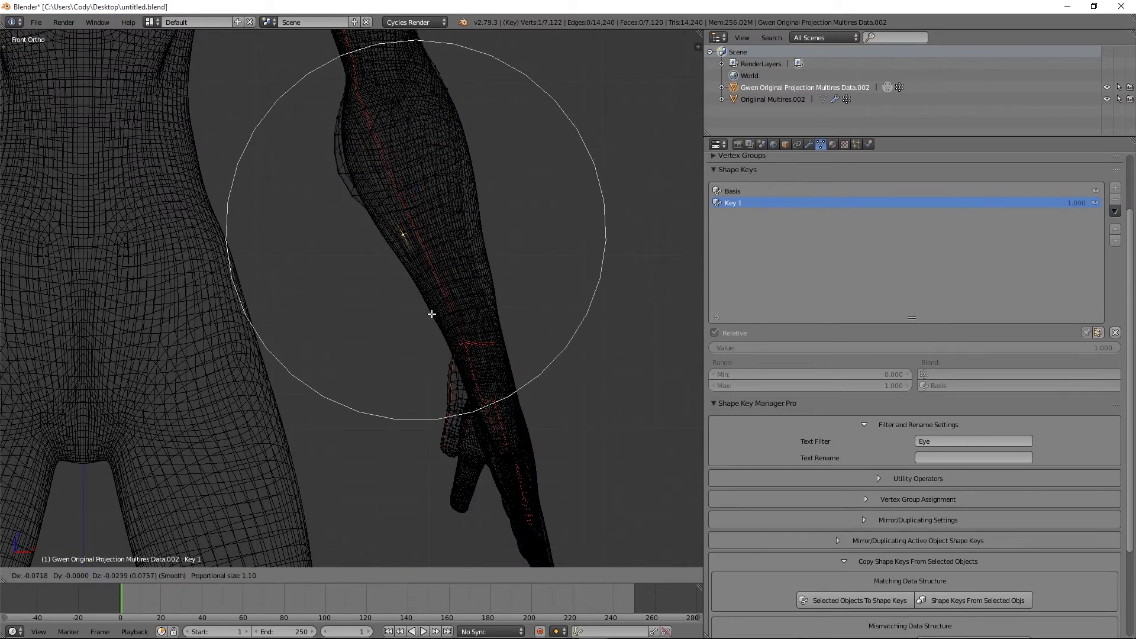
pyautogui.scroll(4, 426, 317)
pyautogui.click(425, 325)
pyautogui.rightClick(471, 233)
pyautogui.press('g')
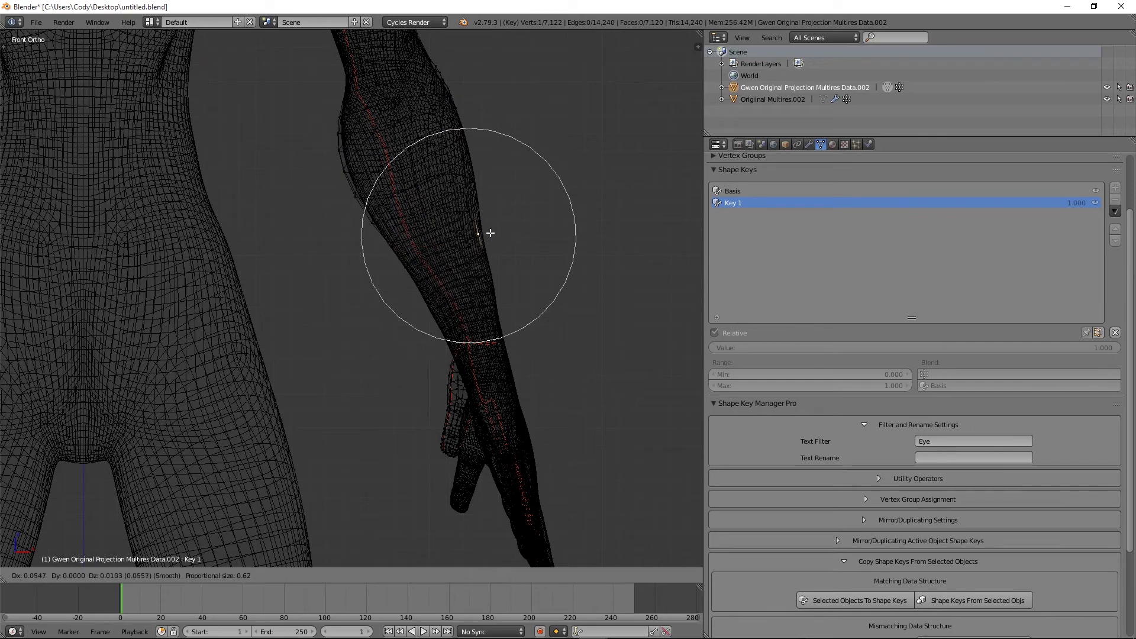
pyautogui.click(490, 233)
# Select the entire linked arm and examine how it matches Spider-Man's arm and hand from the front
pyautogui.press('a')
pyautogui.press('l')
pyautogui.scroll(-5, 494, 231)
pyautogui.keyDown('shift'); pyautogui.moveTo(491, 138); pyautogui.dragTo(492, 182, button='middle'); pyautogui.keyUp('shift')
pyautogui.scroll(1, 492, 183)
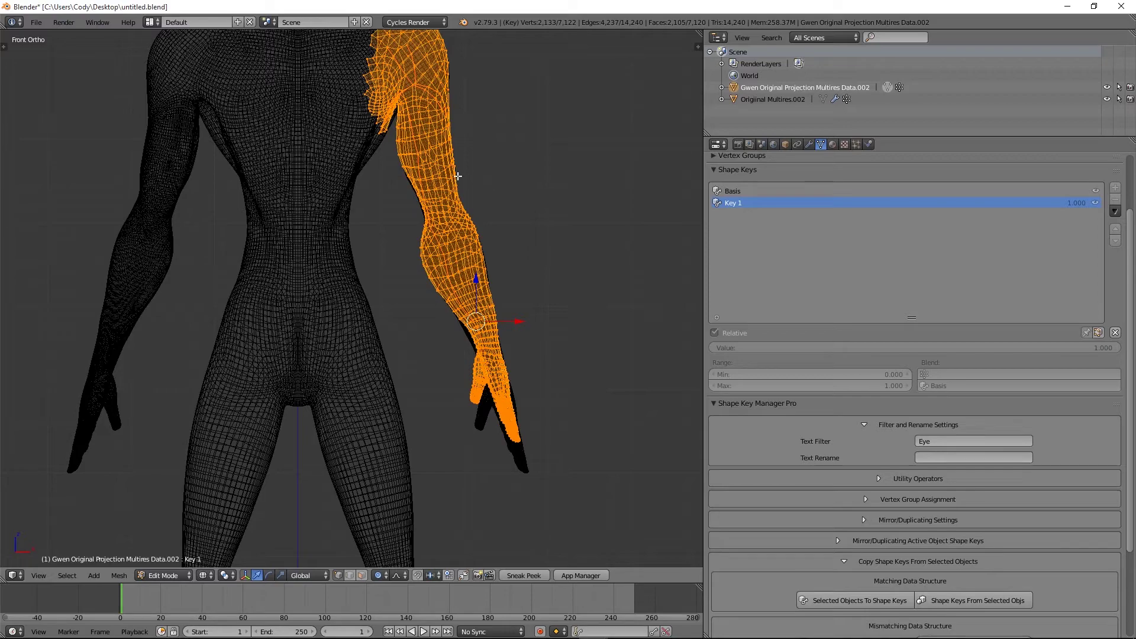
pyautogui.scroll(5, 481, 342)
pyautogui.keyDown('shift'); pyautogui.moveTo(499, 364); pyautogui.dragTo(481, 271, button='middle'); pyautogui.keyUp('shift')
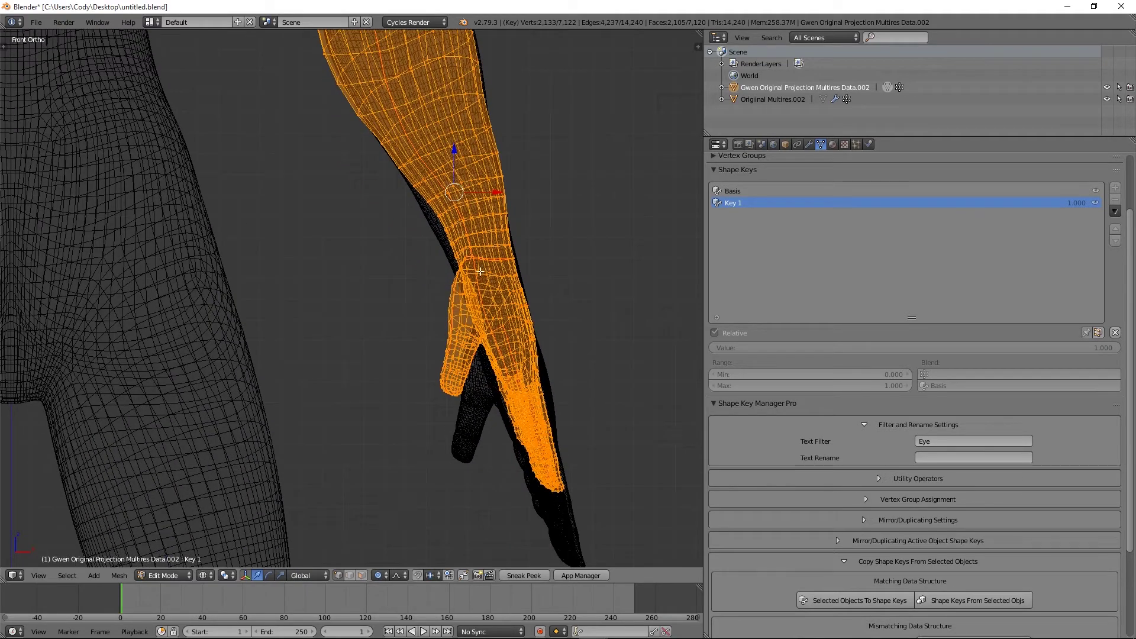
pyautogui.scroll(-2, 497, 295)
pyautogui.press('a')
pyautogui.press('c')
pyautogui.moveTo(482, 312)
pyautogui.mouseDown()
pyautogui.moveTo(514, 314)
pyautogui.moveTo(518, 365)
pyautogui.mouseUp()
pyautogui.scroll(-3, 518, 365)
pyautogui.rightClick(519, 365)
pyautogui.scroll(-1, 518, 361)
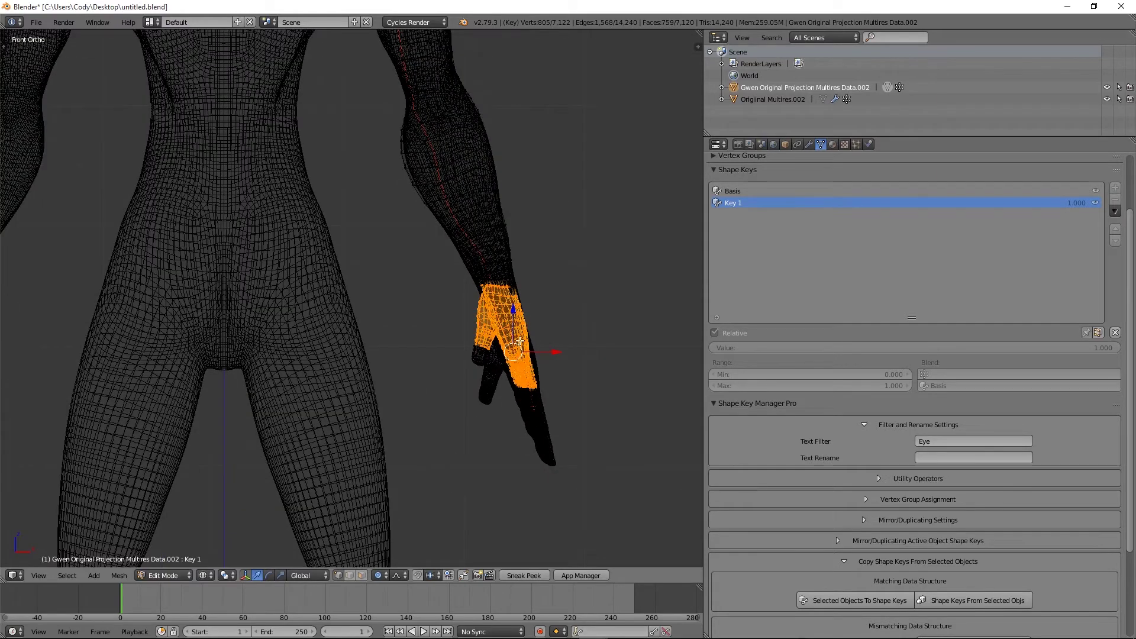
pyautogui.press('a')
# From the right side view, pull two vertices on the forearm's front edge forward to Spider-Man's forearm outline
pyautogui.press('KP_3')
pyautogui.keyDown('shift'); pyautogui.moveTo(579, 268); pyautogui.dragTo(388, 487, button='middle'); pyautogui.keyUp('shift')
pyautogui.press('a')
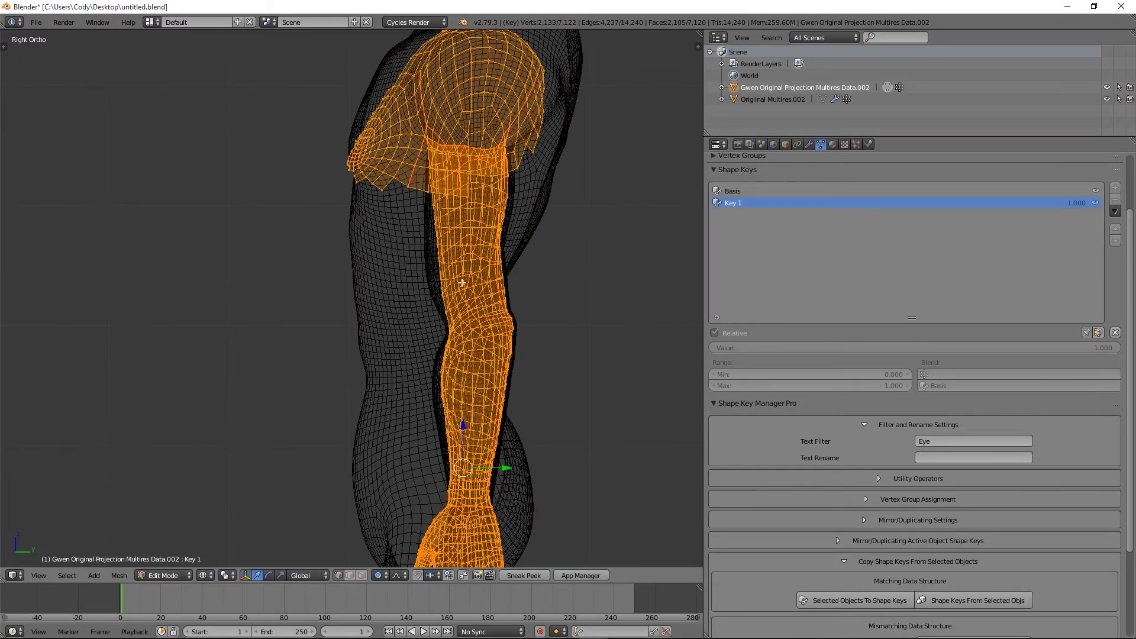
pyautogui.scroll(3, 437, 409)
pyautogui.rightClick(439, 363)
pyautogui.press('g')
pyautogui.scroll(-3, 426, 362)
pyautogui.click(426, 363)
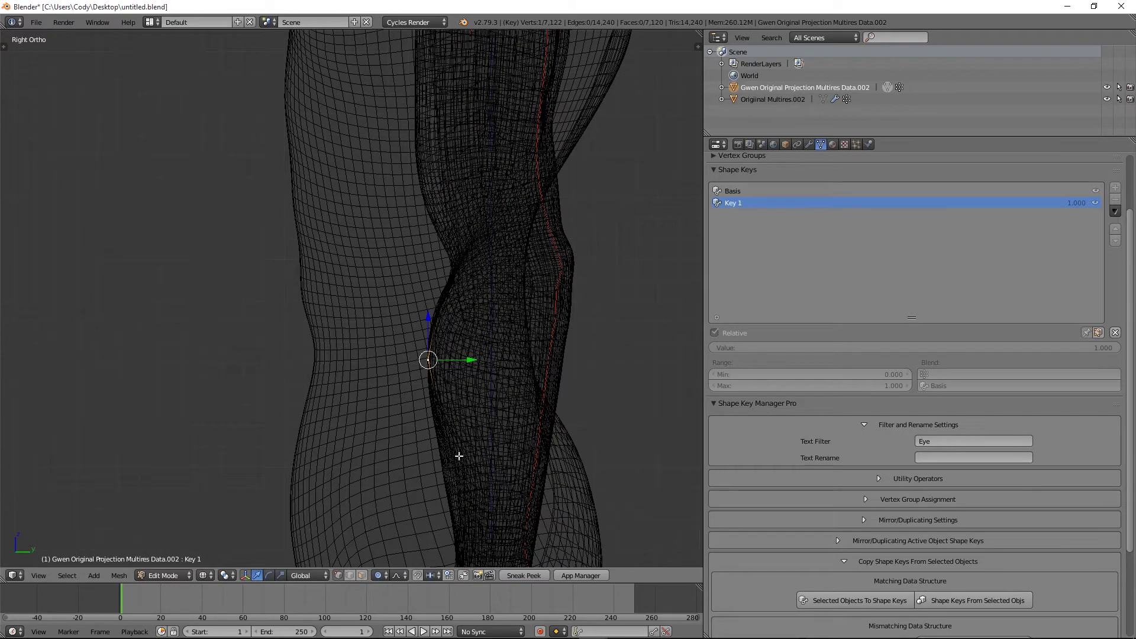
pyautogui.rightClick(460, 486)
pyautogui.press('g')
pyautogui.click(452, 489)
# Pull the forearm's rear edge vertices and the elbow tip backward to Spider-Man's outline
pyautogui.rightClick(527, 510)
pyautogui.press('g')
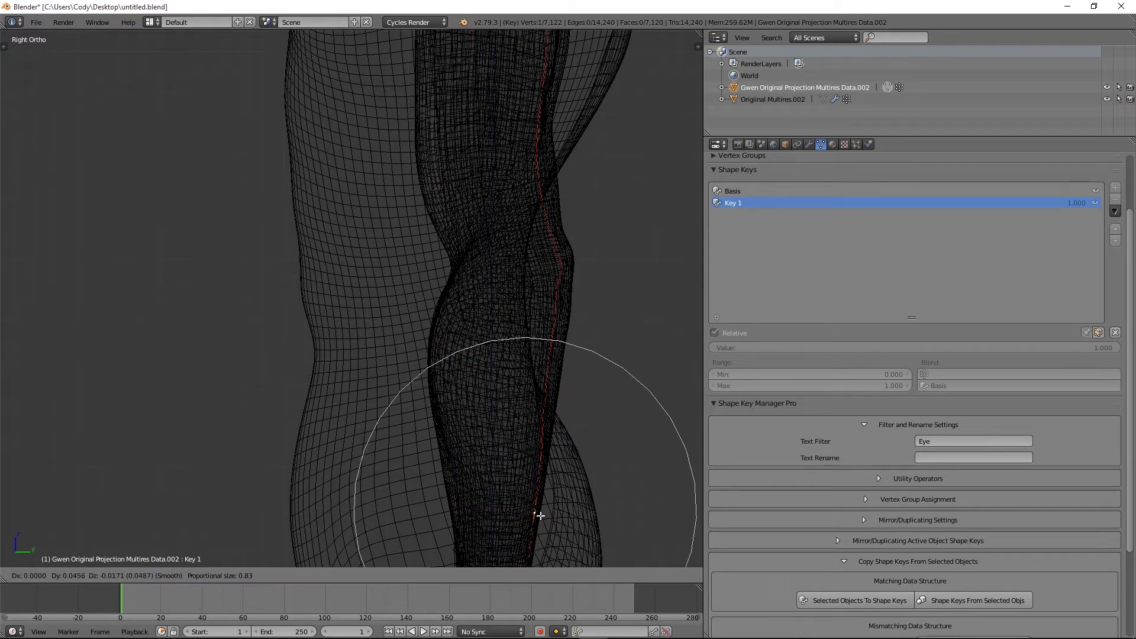
pyautogui.click(536, 515)
pyautogui.rightClick(569, 299)
pyautogui.rightClick(581, 259)
pyautogui.press('g')
pyautogui.click(588, 256)
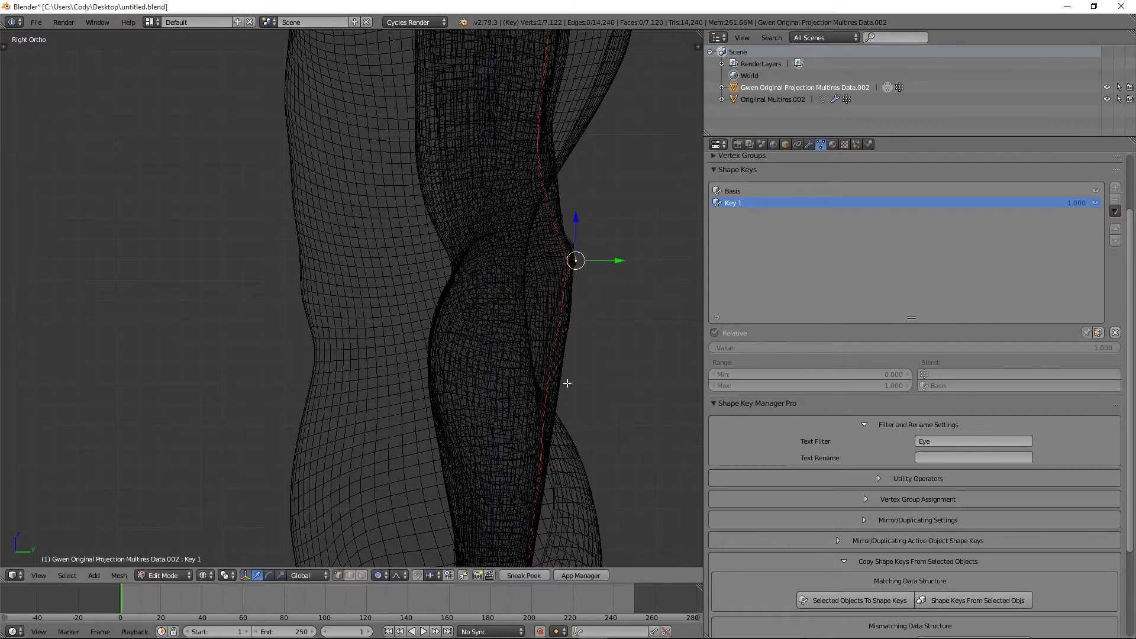
pyautogui.rightClick(566, 383)
pyautogui.press('g')
pyautogui.click(573, 388)
# Pull the upper arm's rear edge vertex backward and its front edge vertex forward to Spider-Man's arm outline
pyautogui.keyDown('shift'); pyautogui.moveTo(534, 256); pyautogui.dragTo(568, 402, button='middle'); pyautogui.keyUp('shift')
pyautogui.hotkey('ctrl', 'l')
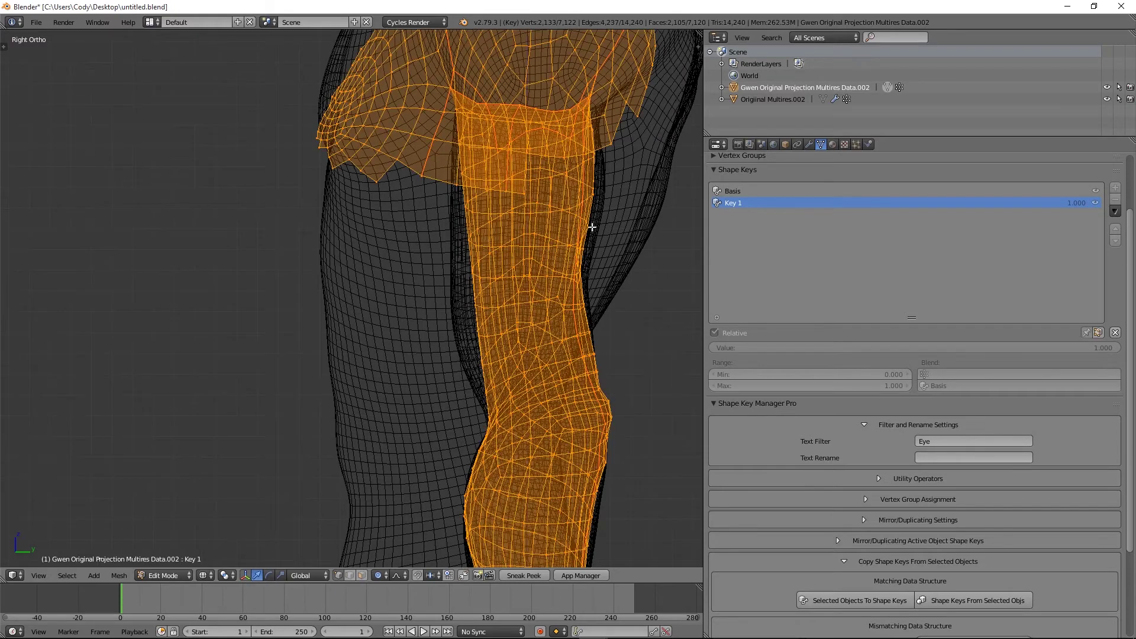
pyautogui.press('a')
pyautogui.rightClick(596, 188)
pyautogui.press('g')
pyautogui.click(608, 186)
pyautogui.rightClick(476, 244)
pyautogui.press('g')
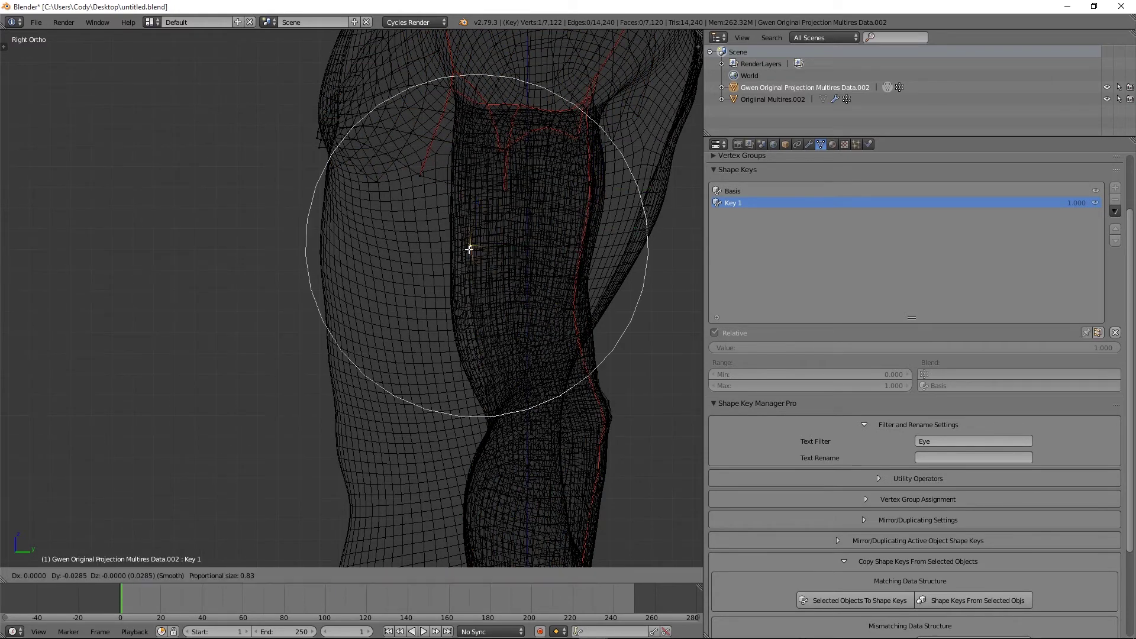
pyautogui.click(458, 250)
# Pull two vertices on the lower front edge of the upper arm forward to Spider-Man's biceps outline
pyautogui.rightClick(466, 364)
pyautogui.press('g')
pyautogui.scroll(5, 449, 373)
pyautogui.click(444, 375)
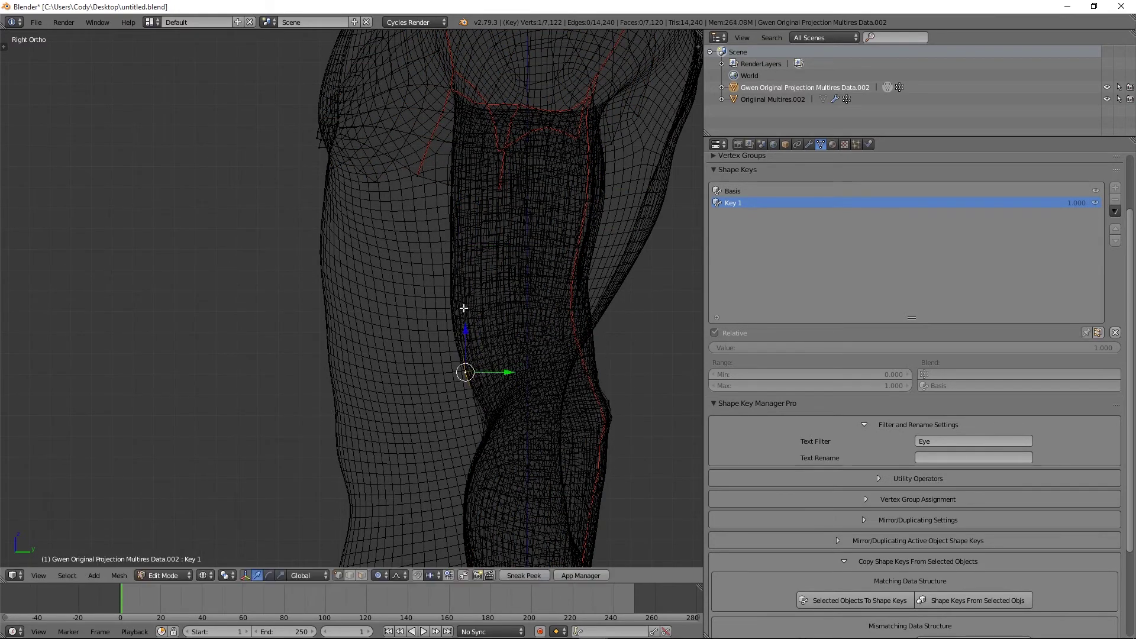
pyautogui.rightClick(452, 300)
pyautogui.press('g')
pyautogui.scroll(-3, 451, 296)
pyautogui.click(451, 298)
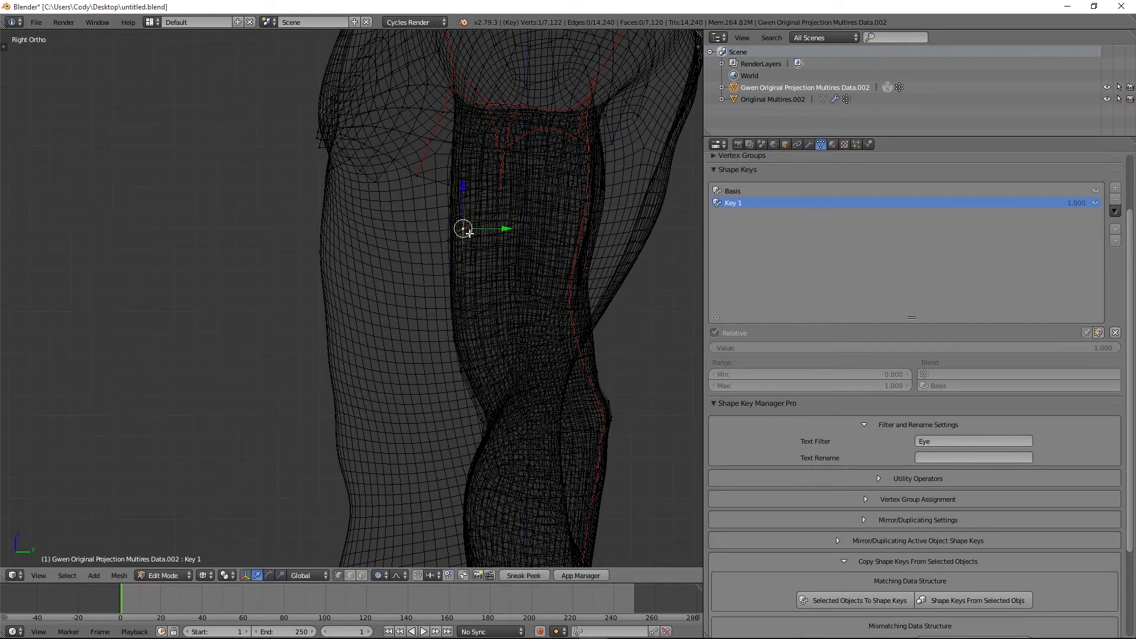
# Switch to solid shading and adjust vertices on the rear inner side of the upper arm against Spider-Man's surface
pyautogui.moveTo(466, 228); pyautogui.dragTo(359, 208, button='middle')
pyautogui.press('z')
pyautogui.press('g')
pyautogui.click(556, 225)
pyautogui.moveTo(521, 285); pyautogui.dragTo(562, 288, button='middle')
pyautogui.rightClick(554, 297)
pyautogui.press('g')
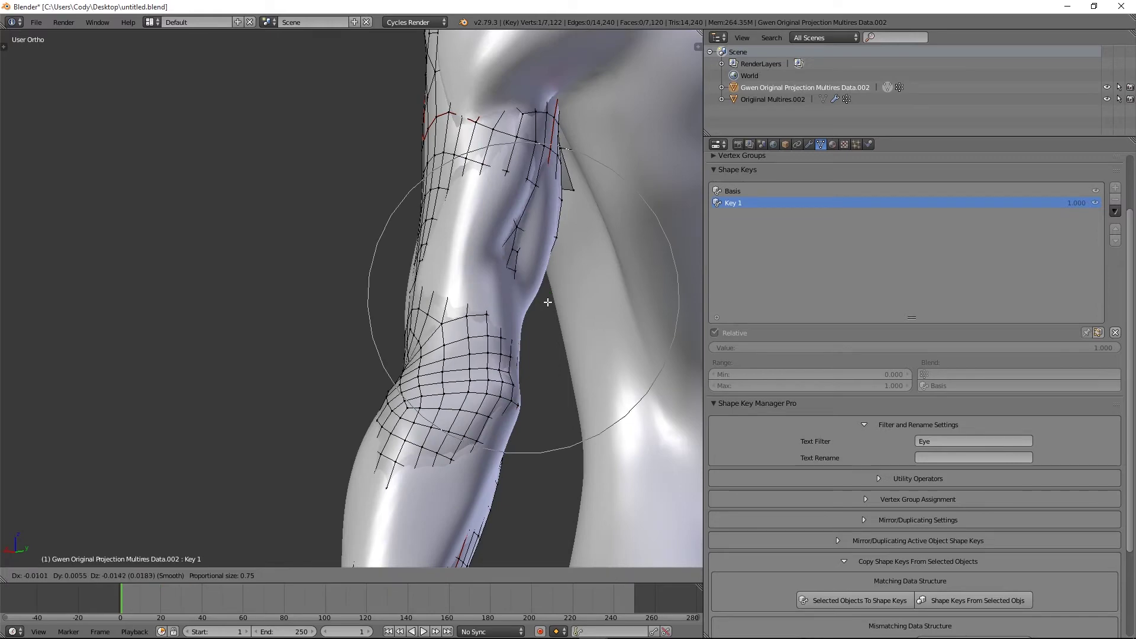
pyautogui.click(548, 301)
# Adjust the upper arm's outer and front vertices to Spider-Man's surface with the proportional size reduced to 0.47
pyautogui.moveTo(471, 229); pyautogui.dragTo(393, 235, button='middle')
pyautogui.press('g')
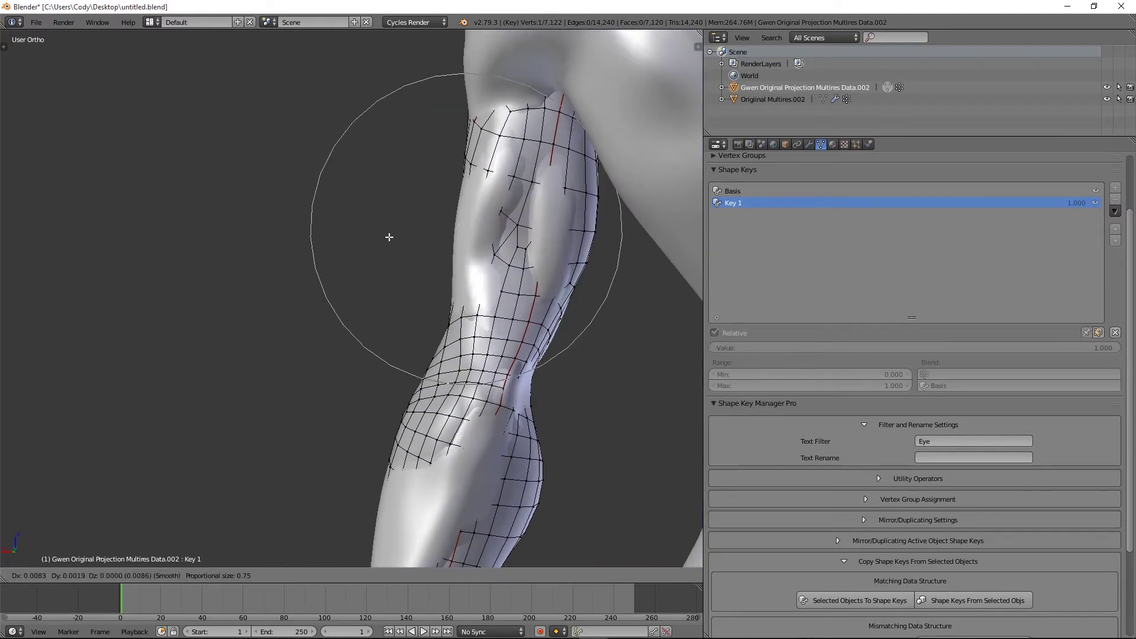
pyautogui.scroll(5, 388, 235)
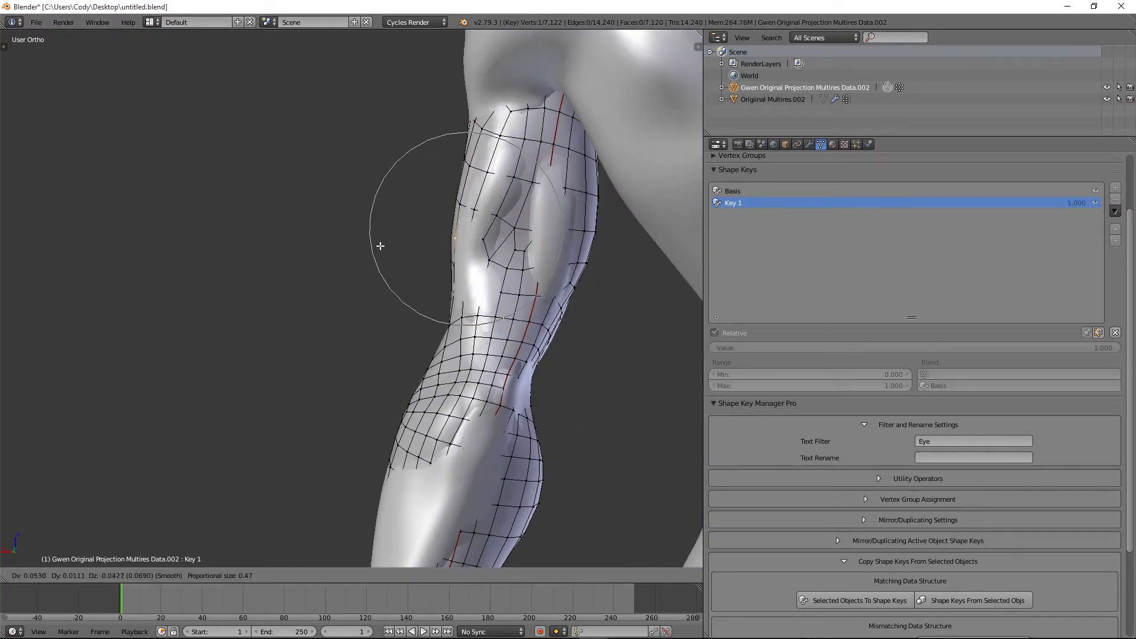
pyautogui.click(382, 244)
pyautogui.moveTo(384, 245); pyautogui.dragTo(513, 260, button='middle')
pyautogui.press('g')
pyautogui.click(471, 258)
pyautogui.rightClick(361, 269)
pyautogui.press('g')
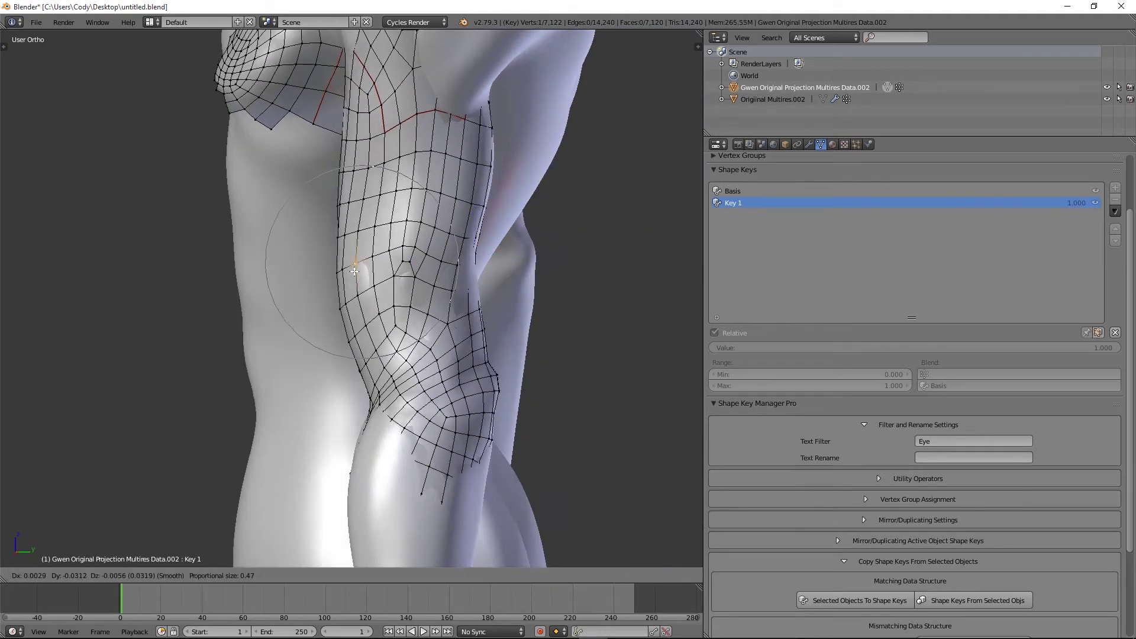
pyautogui.click(353, 271)
# From the front, adjust the inner upper-arm vertex just below the armpit to Spider-Man's surface
pyautogui.moveTo(354, 271); pyautogui.dragTo(295, 143, button='middle')
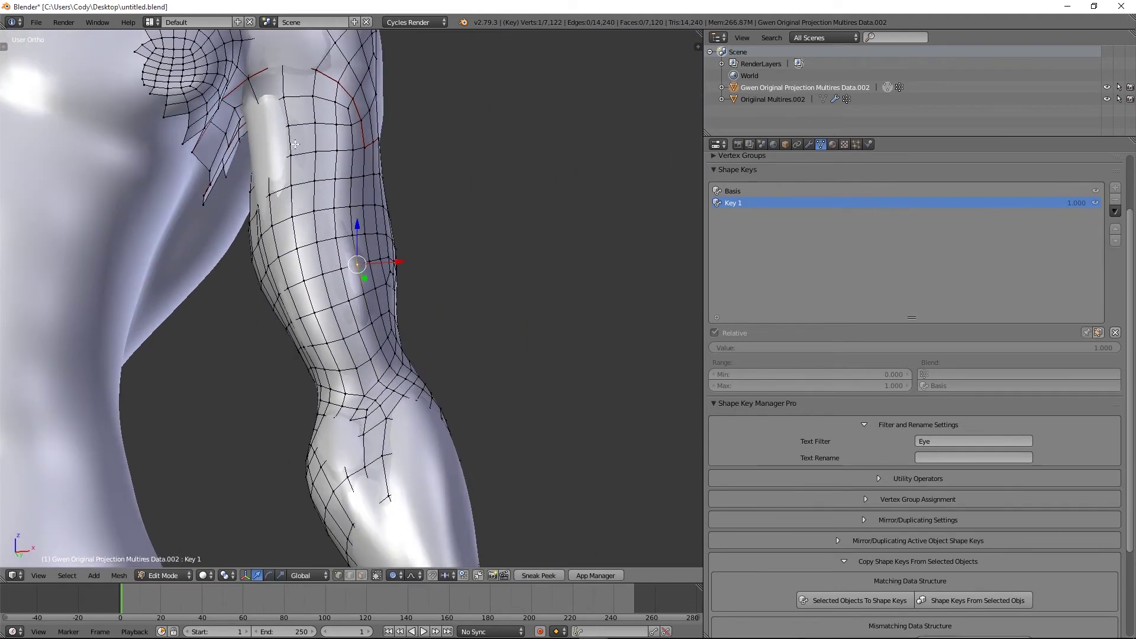
pyautogui.rightClick(260, 105)
pyautogui.press('g')
pyautogui.click(258, 111)
# Pull one vertex on the front of the shoulder and one on its rear side out to Spider-Man's shoulder surface
pyautogui.keyDown('shift'); pyautogui.moveTo(266, 95); pyautogui.dragTo(335, 323, button='middle'); pyautogui.keyUp('shift')
pyautogui.rightClick(353, 242)
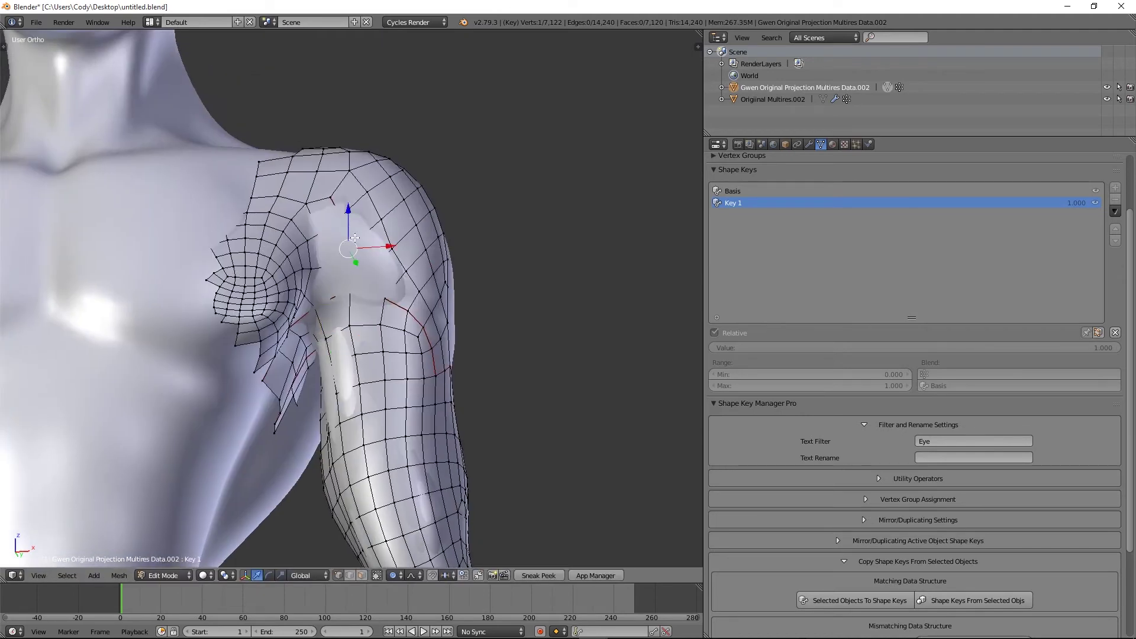
pyautogui.moveTo(354, 237); pyautogui.dragTo(237, 257, button='middle')
pyautogui.press('g')
pyautogui.click(279, 256)
pyautogui.rightClick(528, 214)
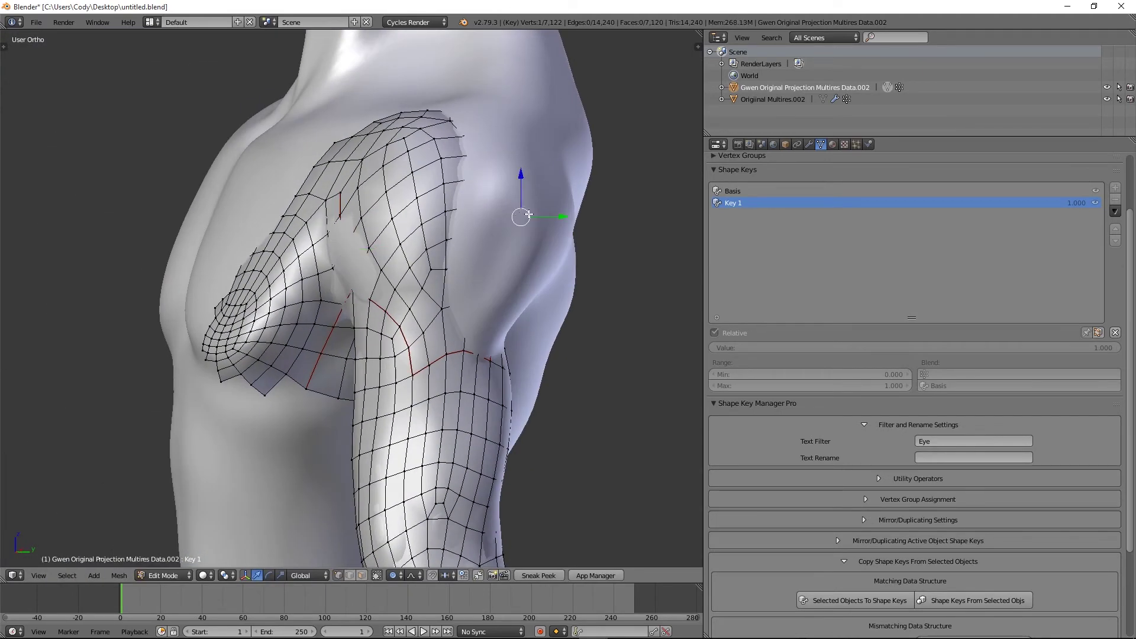
pyautogui.press('g')
pyautogui.click(580, 213)
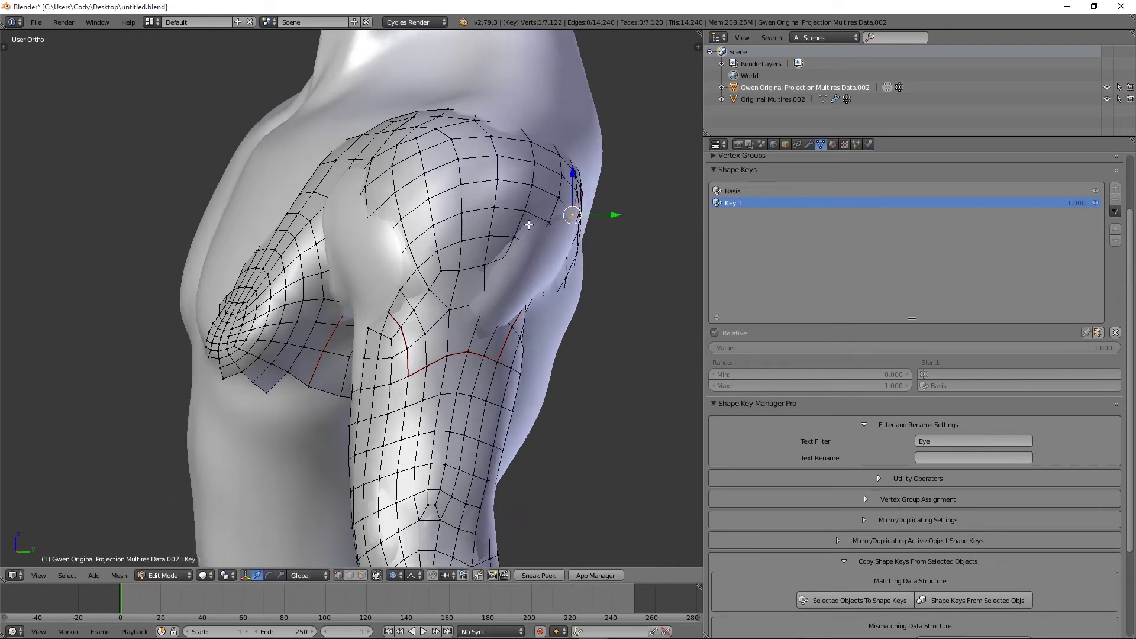
# Adjust vertices around the outer shoulder from several angles until the mesh follows Spider-Man's deltoid
pyautogui.moveTo(528, 225); pyautogui.dragTo(467, 227, button='middle')
pyautogui.rightClick(450, 230)
pyautogui.press('g')
pyautogui.click(447, 233)
pyautogui.moveTo(583, 234); pyautogui.dragTo(485, 351, button='middle')
pyautogui.press('g')
pyautogui.click(550, 257)
pyautogui.press('g')
pyautogui.click(327, 223)
# Reveal all hidden vertices of Gwen's mesh, clear the selection and view the figure from the front
pyautogui.press('a')
pyautogui.hotkey('alt', 'h')
pyautogui.scroll(-2, 384, 245)
pyautogui.press('a')
pyautogui.press('KP_1')
pyautogui.scroll(-2, 384, 245)
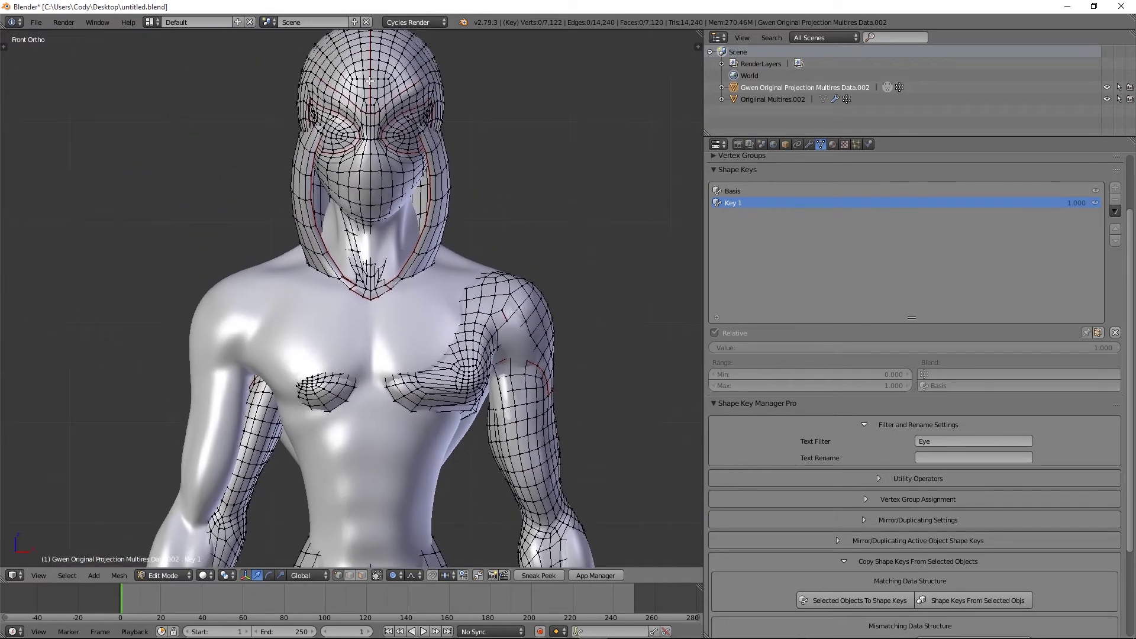
pyautogui.scroll(-4, 536, 452)
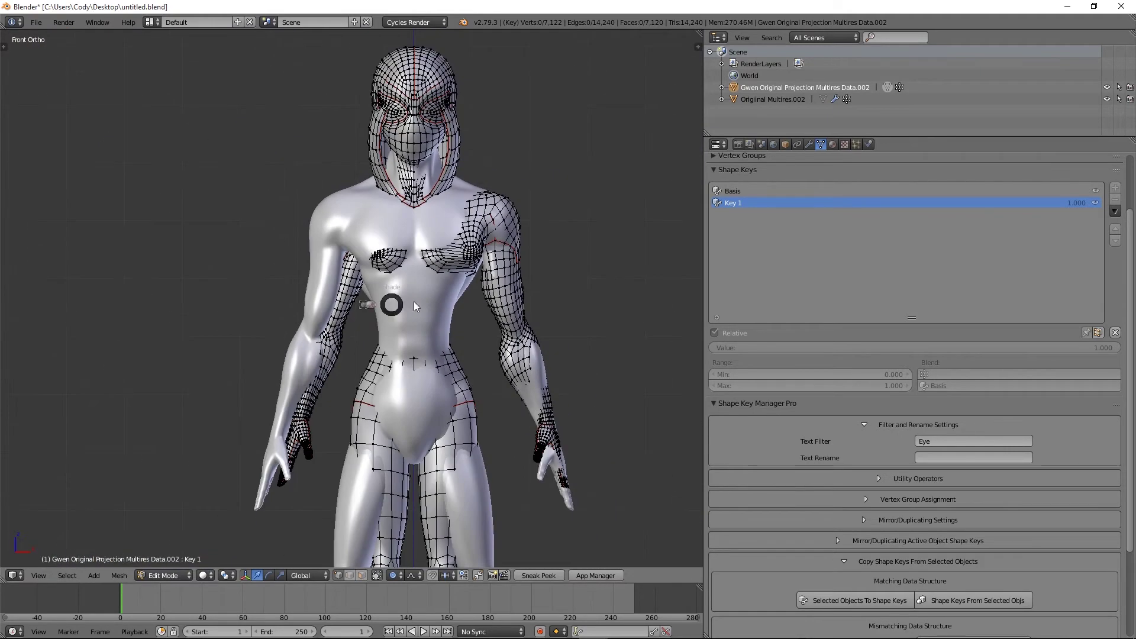
# Examine Gwen's complete mesh against Spider-Man from head to feet in wireframe, with all vertices selected, and return to solid shading
pyautogui.press('z')
pyautogui.scroll(5, 406, 254)
pyautogui.press('a')
pyautogui.scroll(-2, 406, 254)
pyautogui.scroll(-2, 353, 209)
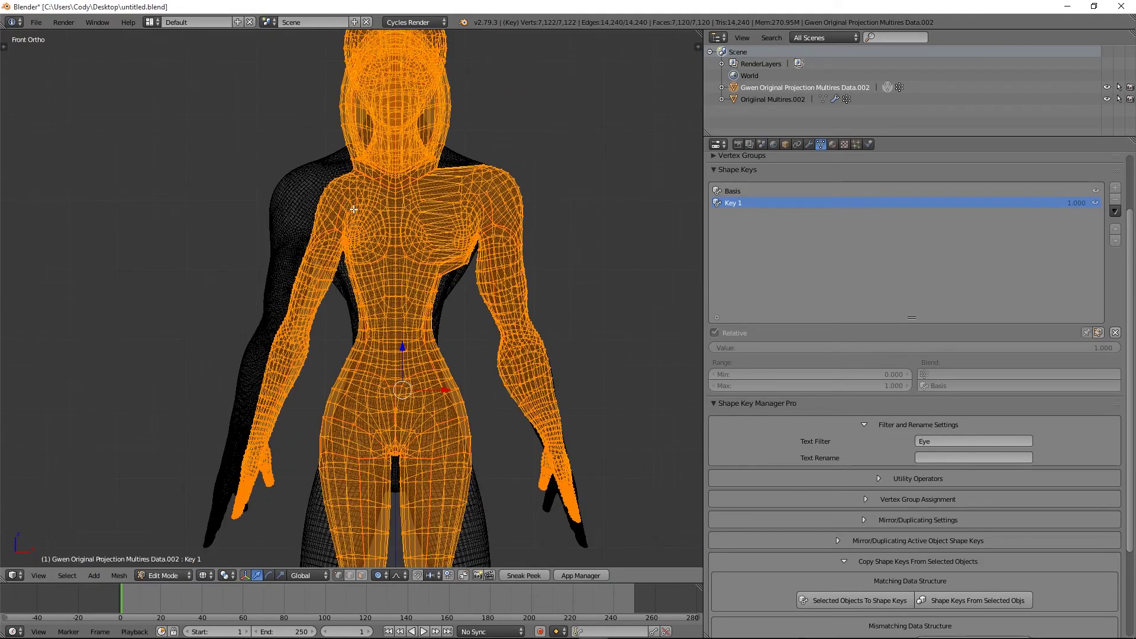
pyautogui.scroll(-3, 439, 319)
pyautogui.scroll(3, 441, 284)
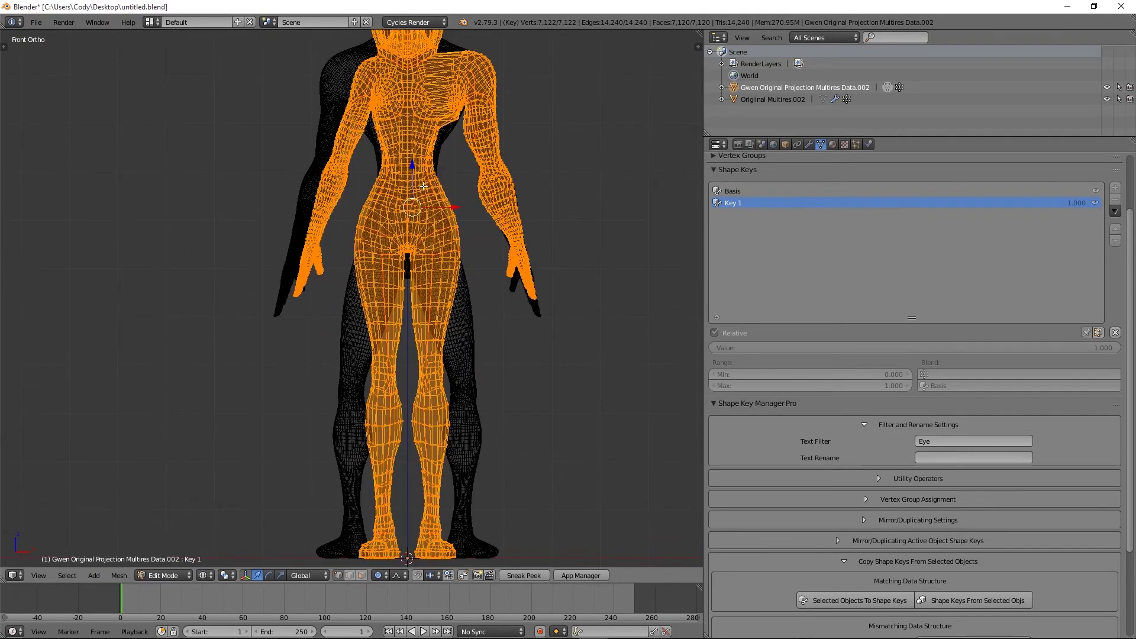
pyautogui.scroll(-3, 441, 284)
pyautogui.scroll(3, 447, 337)
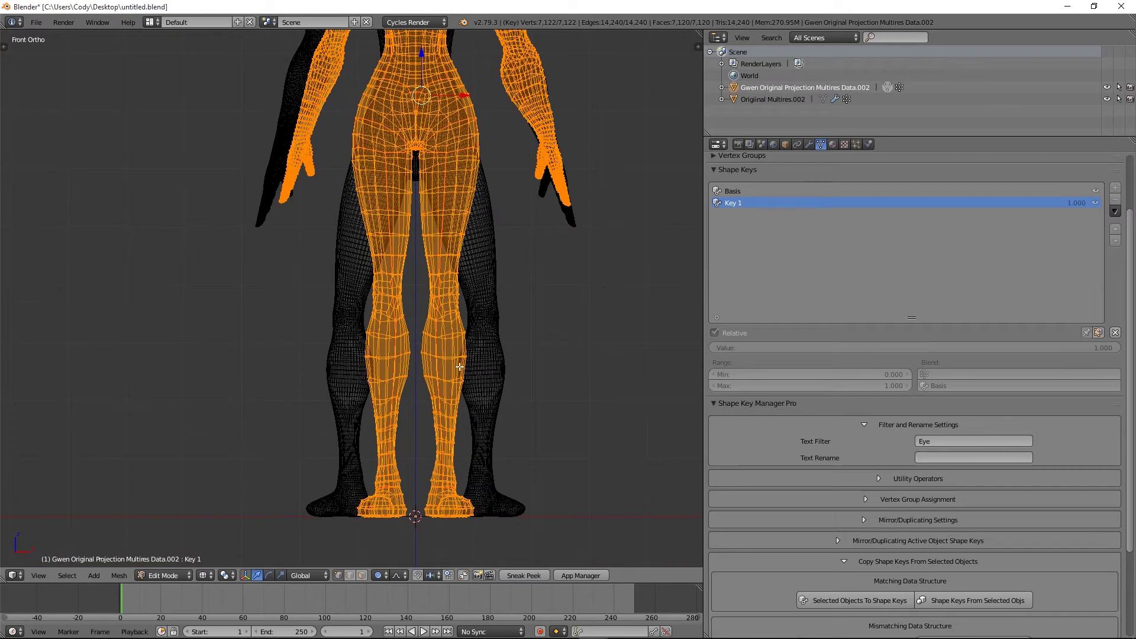
pyautogui.scroll(-3, 497, 457)
pyautogui.scroll(3, 441, 234)
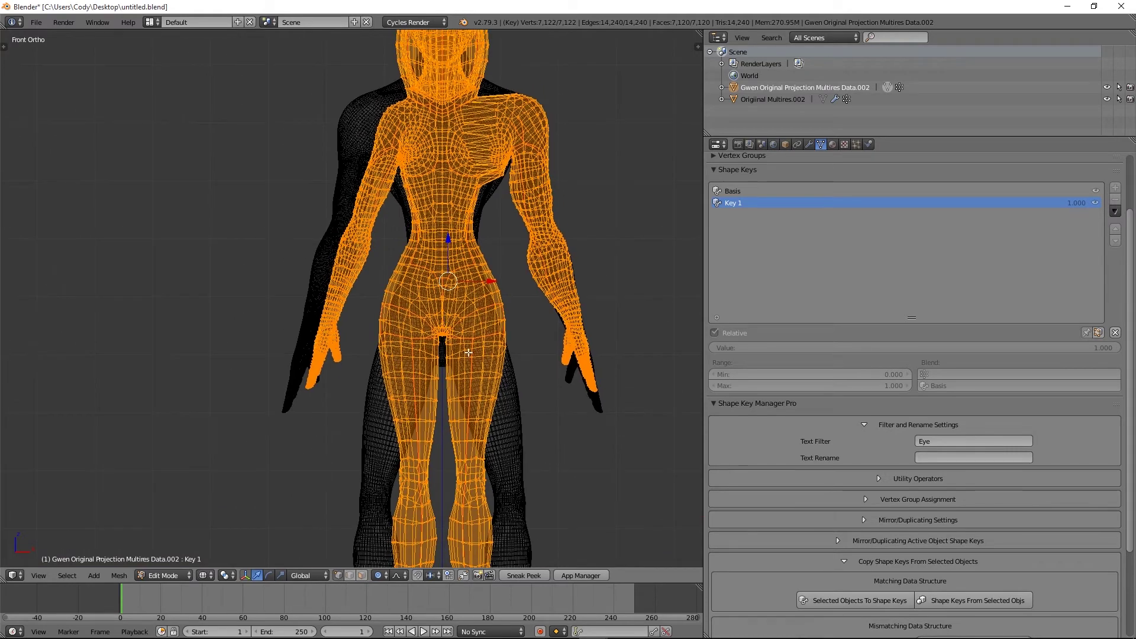
pyautogui.keyDown('shift'); pyautogui.moveTo(451, 111); pyautogui.dragTo(502, 295, button='middle'); pyautogui.keyUp('shift')
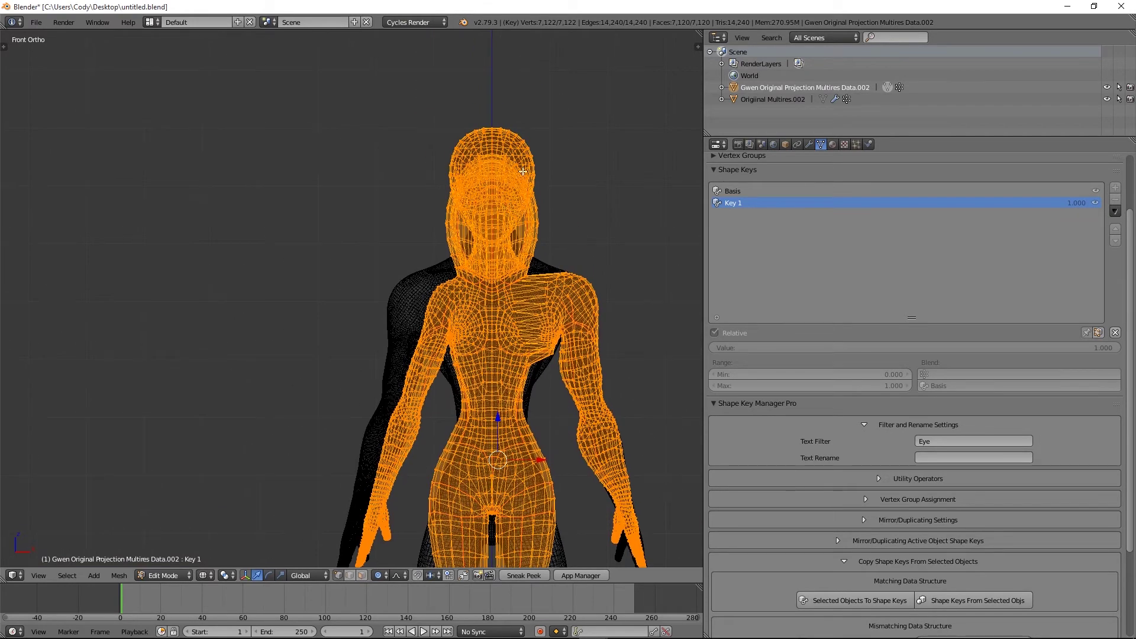
pyautogui.press('z')
pyautogui.scroll(4, 518, 270)
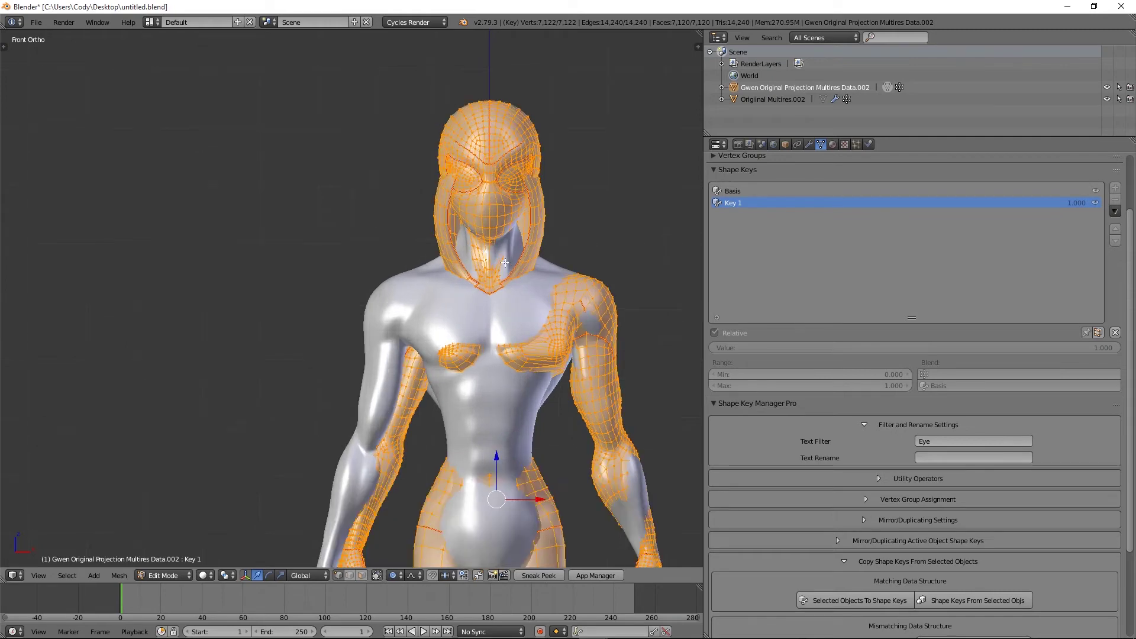
pyautogui.press('a')
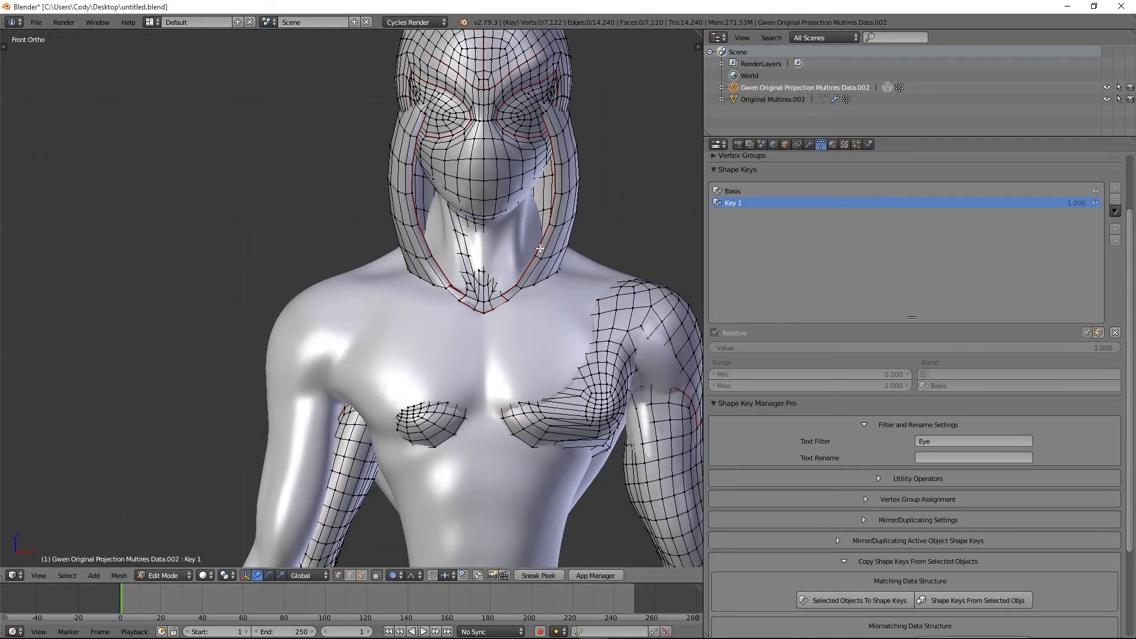
# Compare the two bodies in Object Mode, and view the mesh in Edit Mode with Material shading
pyautogui.press('Tab')
pyautogui.press('z')
pyautogui.scroll(-1, 522, 240)
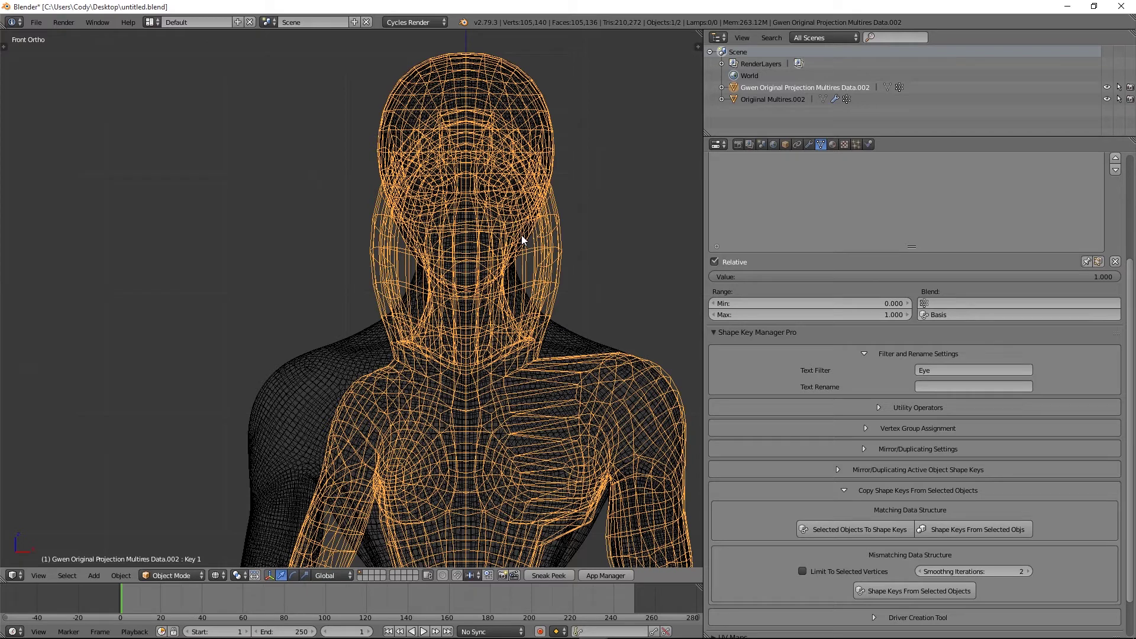
pyautogui.press('z')
pyautogui.scroll(-2, 436, 310)
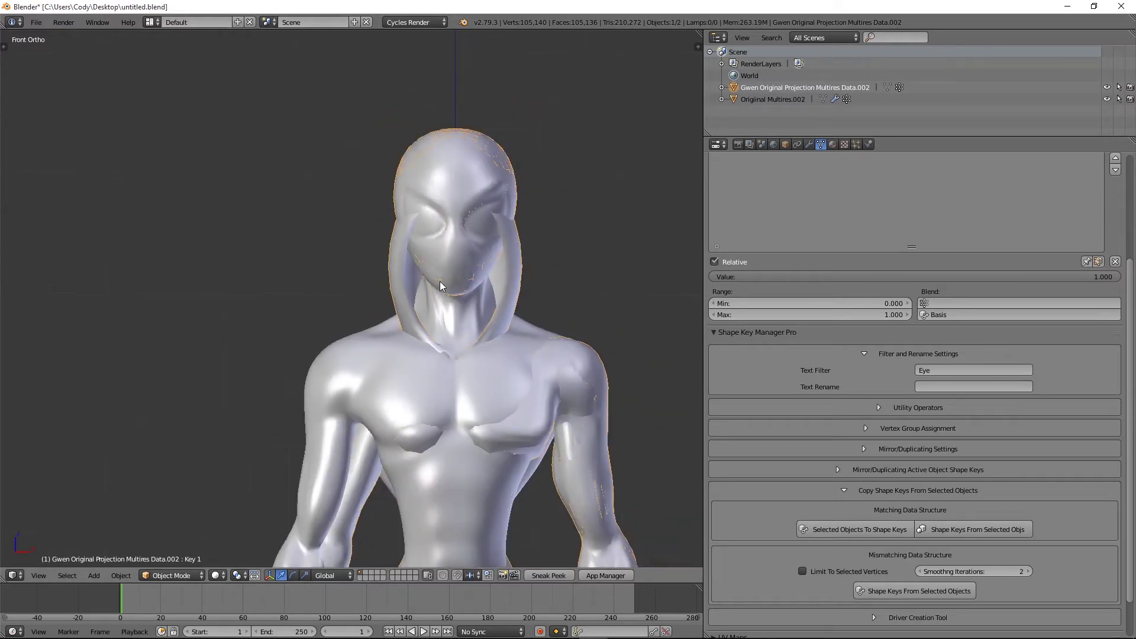
pyautogui.press('Tab')
pyautogui.click(206, 575)
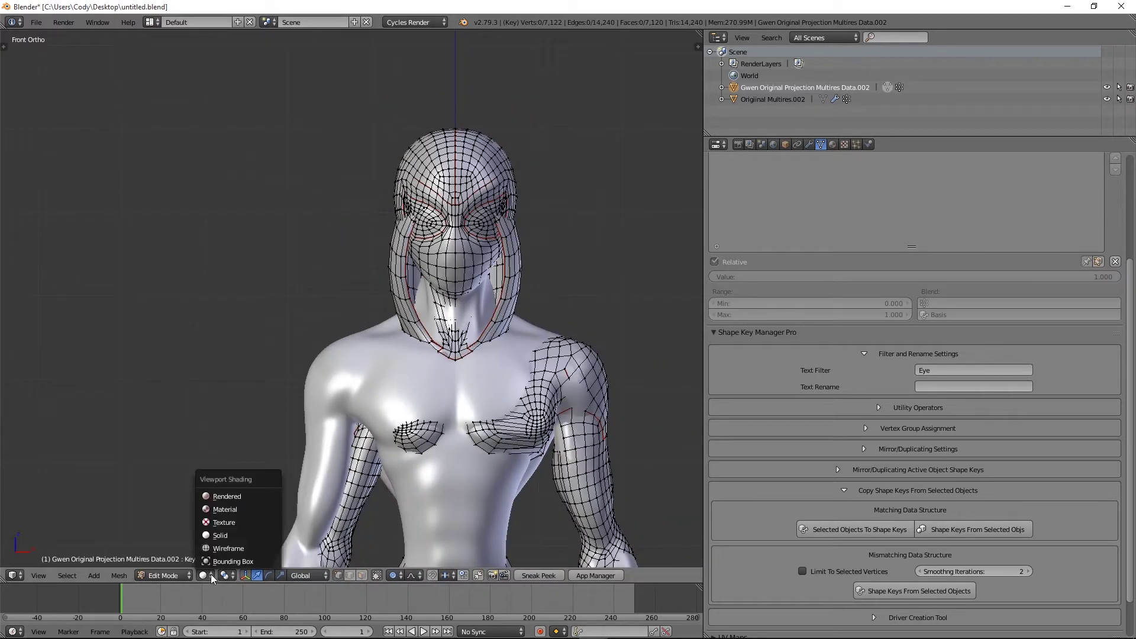
pyautogui.click(225, 509)
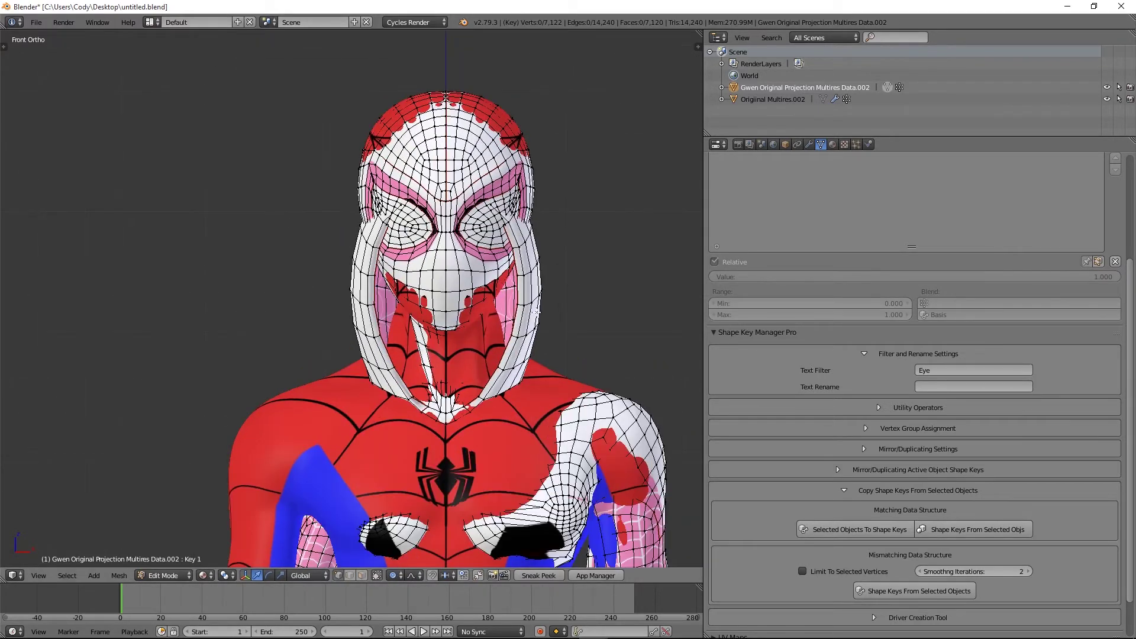
# Hide Gwen's hood geometry and switch to wireframe display
pyautogui.keyDown('alt'); pyautogui.rightClick(509, 367); pyautogui.keyUp('alt')
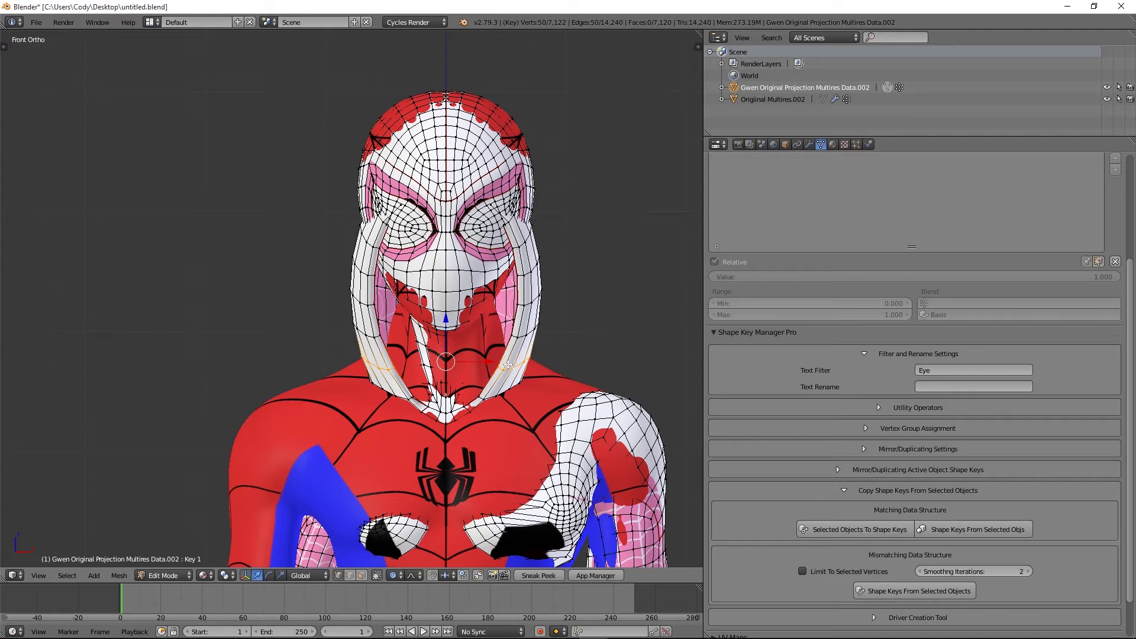
pyautogui.press('h')
pyautogui.press('l')
pyautogui.press('h')
pyautogui.press('z')
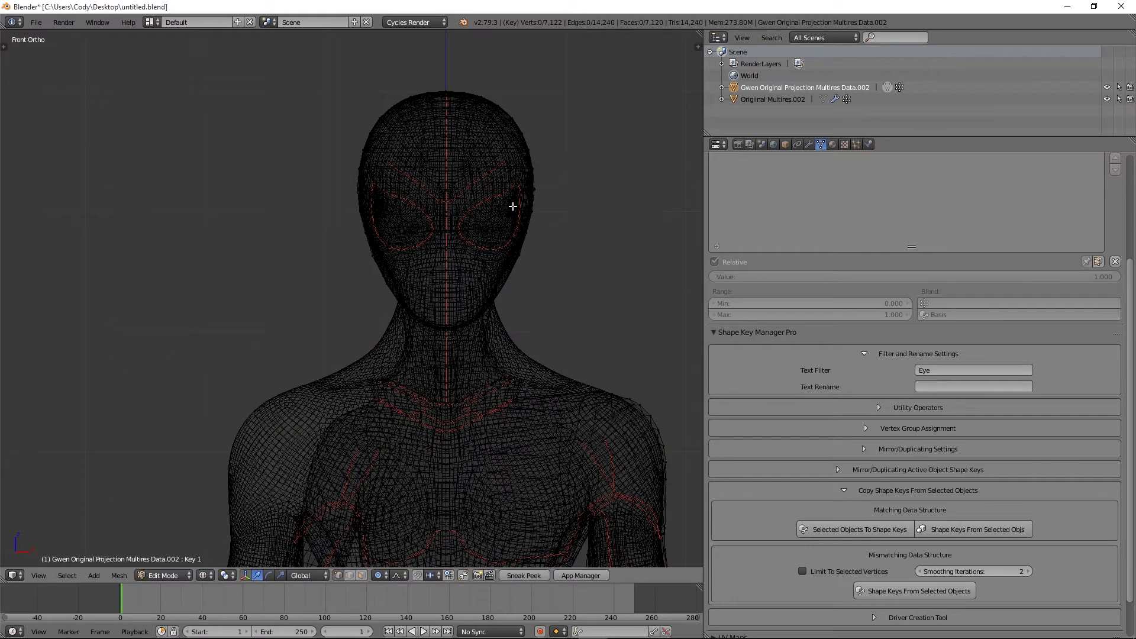
# Pull a vertex on each side of the neck base outward to Spider-Man's neckline, starting with proportional size 1.21
pyautogui.moveTo(267, 37); pyautogui.dragTo(607, 368)
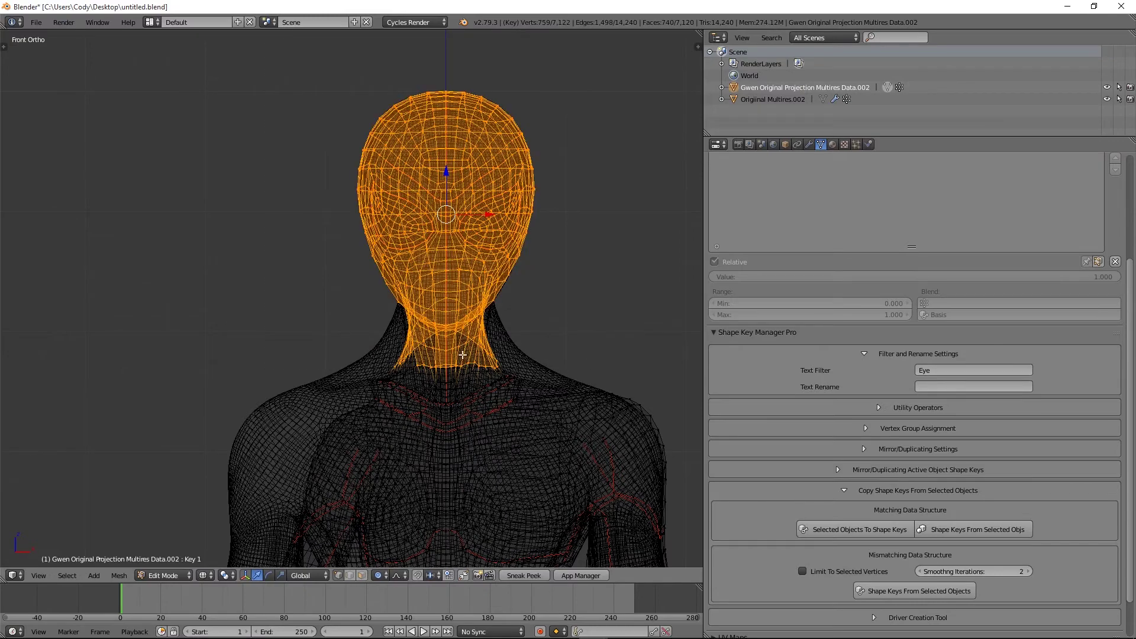
pyautogui.scroll(-1, 463, 355)
pyautogui.rightClick(493, 367)
pyautogui.scroll(3, 494, 368)
pyautogui.press('g')
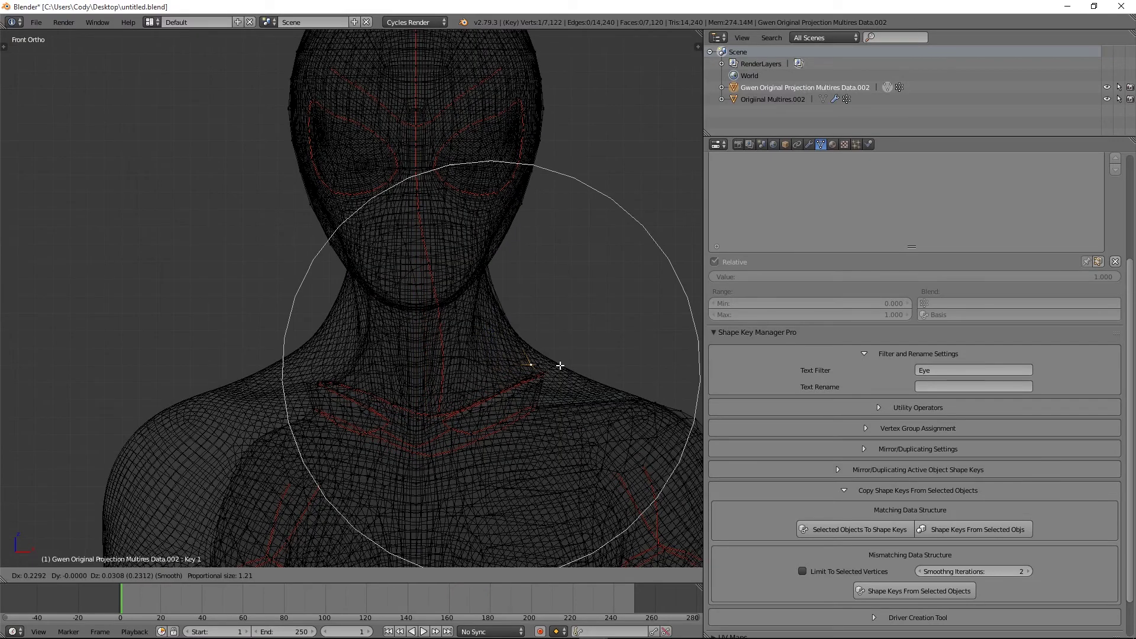
pyautogui.click(559, 366)
pyautogui.rightClick(359, 364)
pyautogui.press('g')
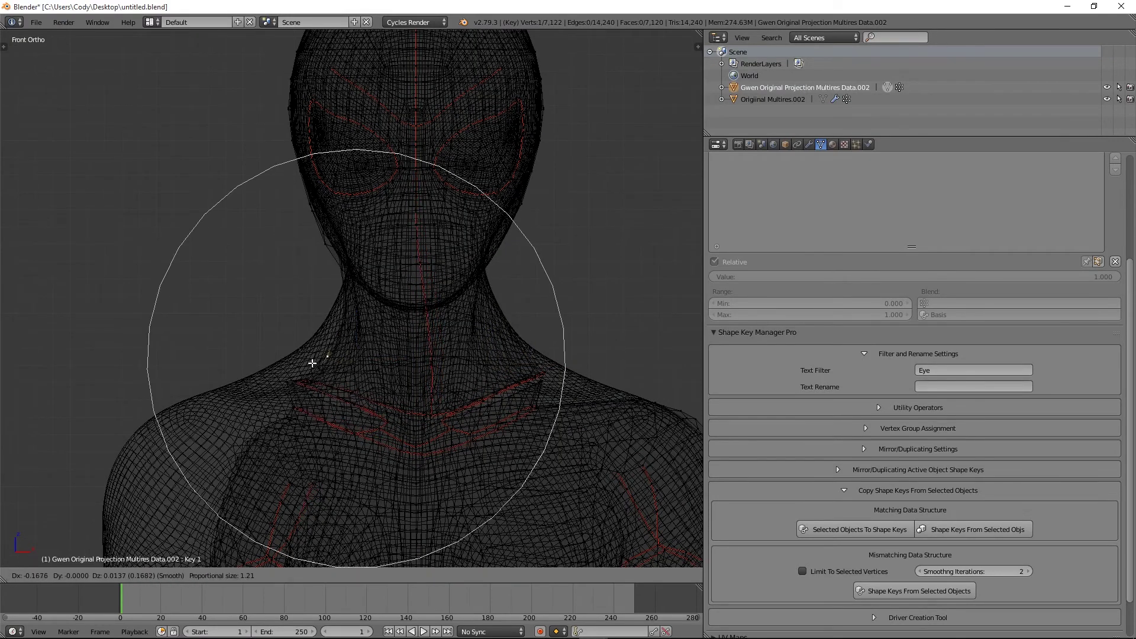
pyautogui.scroll(2, 305, 363)
pyautogui.click(286, 365)
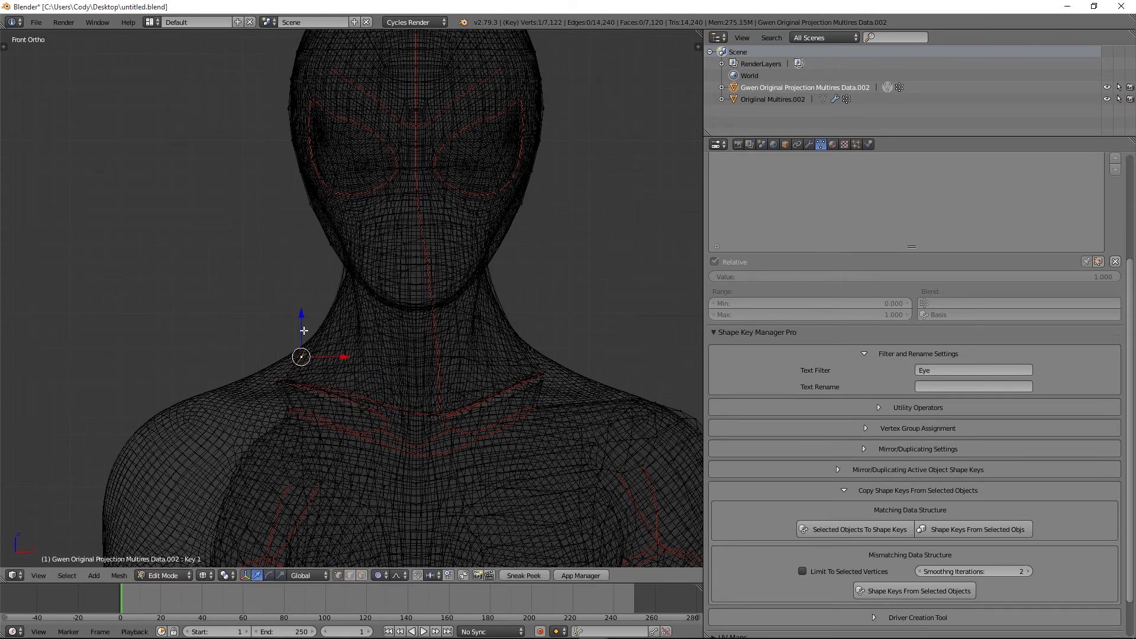
# Pull the collar vertex beside the fitted shoulder outward to Spider-Man's outline with proportional size 0.75
pyautogui.rightClick(540, 362)
pyautogui.press('g')
pyautogui.scroll(1, 555, 373)
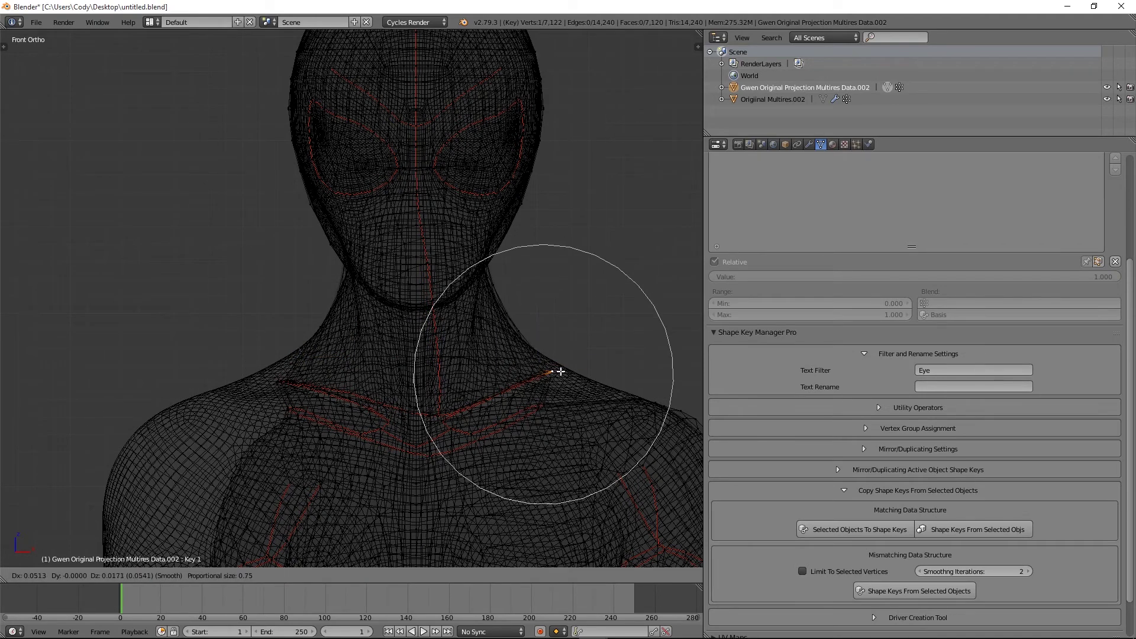
pyautogui.click(557, 372)
# Select the head and neck vertices, and add the fitted shoulder and arm down to the wrist
pyautogui.scroll(-2, 558, 371)
pyautogui.press('b')
pyautogui.moveTo(241, 38); pyautogui.dragTo(603, 400)
pyautogui.scroll(-3, 603, 400)
pyautogui.press('c')
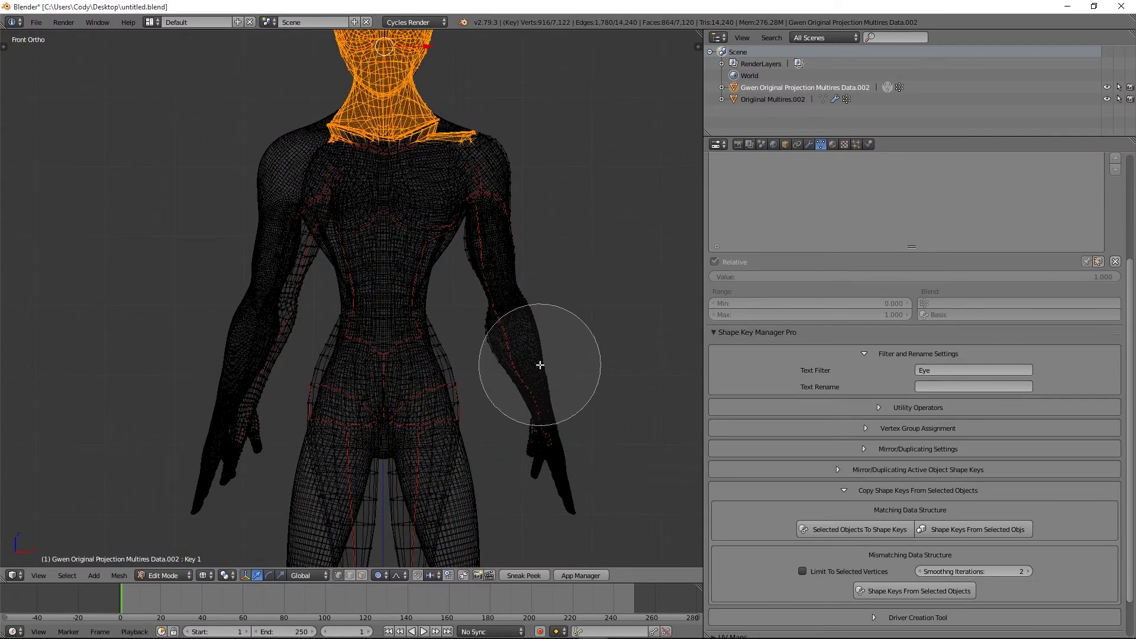
pyautogui.moveTo(540, 355)
pyautogui.mouseDown()
pyautogui.moveTo(515, 319)
pyautogui.moveTo(517, 160)
pyautogui.mouseUp()
pyautogui.rightClick(517, 160)
pyautogui.scroll(2, 415, 213)
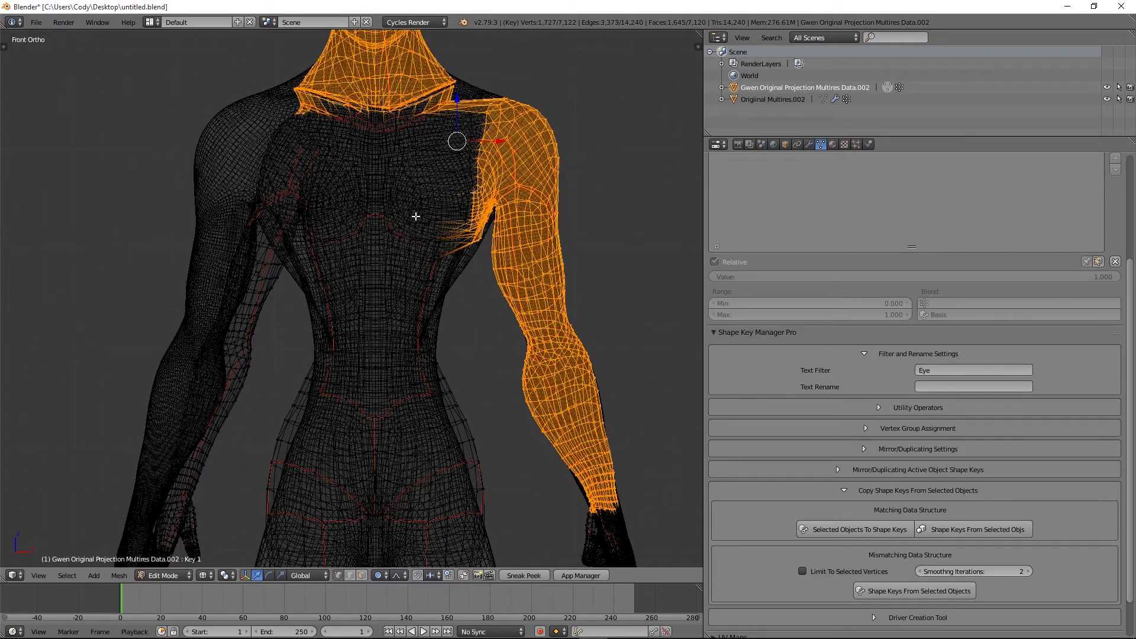
# Remove the stray chest vertices from the selection and add the missing ones along the armpit and shoulder
pyautogui.press('c')
pyautogui.moveTo(424, 222); pyautogui.dragTo(428, 206, button='middle')
pyautogui.rightClick(430, 199)
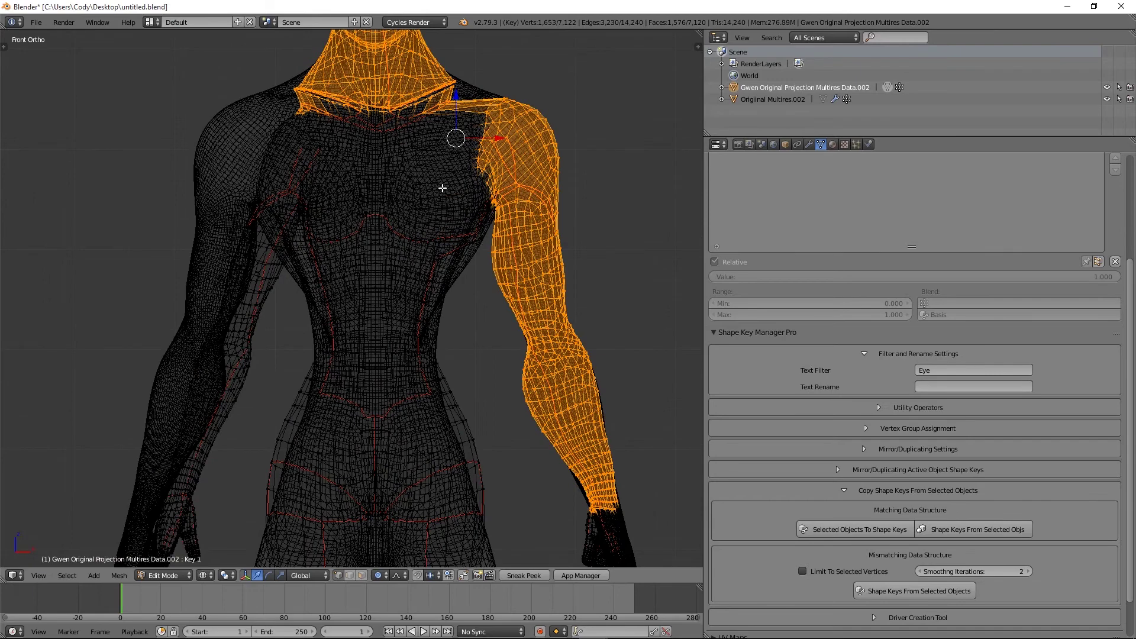
pyautogui.scroll(2, 516, 177)
pyautogui.keyDown('shift'); pyautogui.moveTo(516, 177); pyautogui.dragTo(513, 252, button='middle'); pyautogui.keyUp('shift')
pyautogui.press('c')
pyautogui.moveTo(513, 275)
pyautogui.mouseDown()
pyautogui.moveTo(524, 278)
pyautogui.moveTo(539, 166)
pyautogui.mouseUp()
pyautogui.rightClick(537, 168)
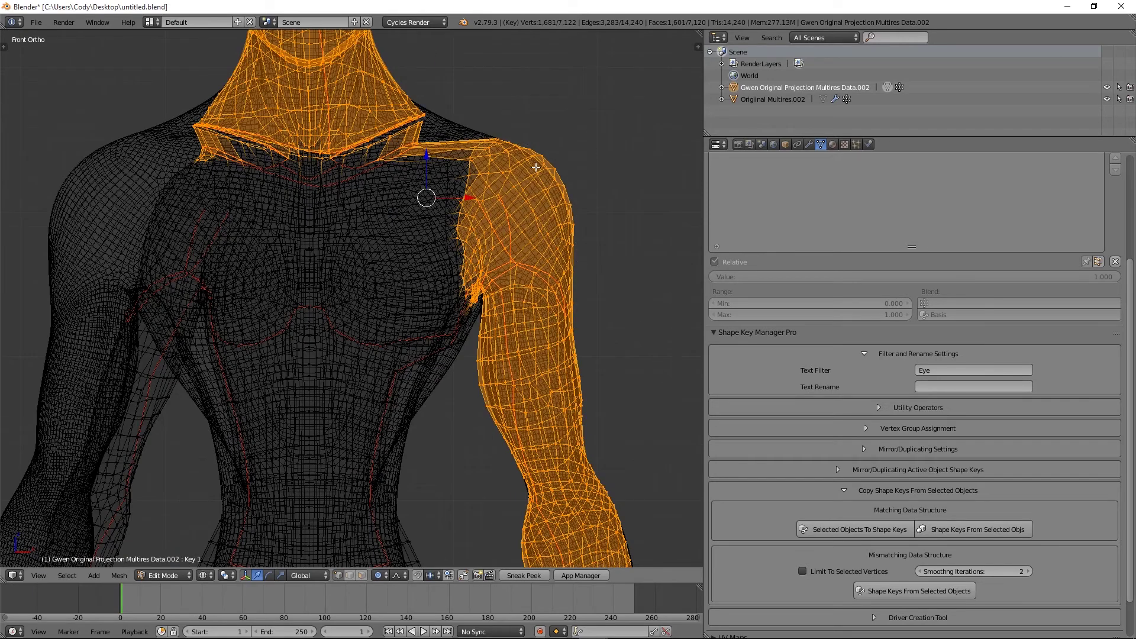
# In solid shading, hide everything except the selected head, neck and arm vertices, and return to Object Mode
pyautogui.scroll(-3, 532, 174)
pyautogui.press('z')
pyautogui.scroll(-3, 446, 118)
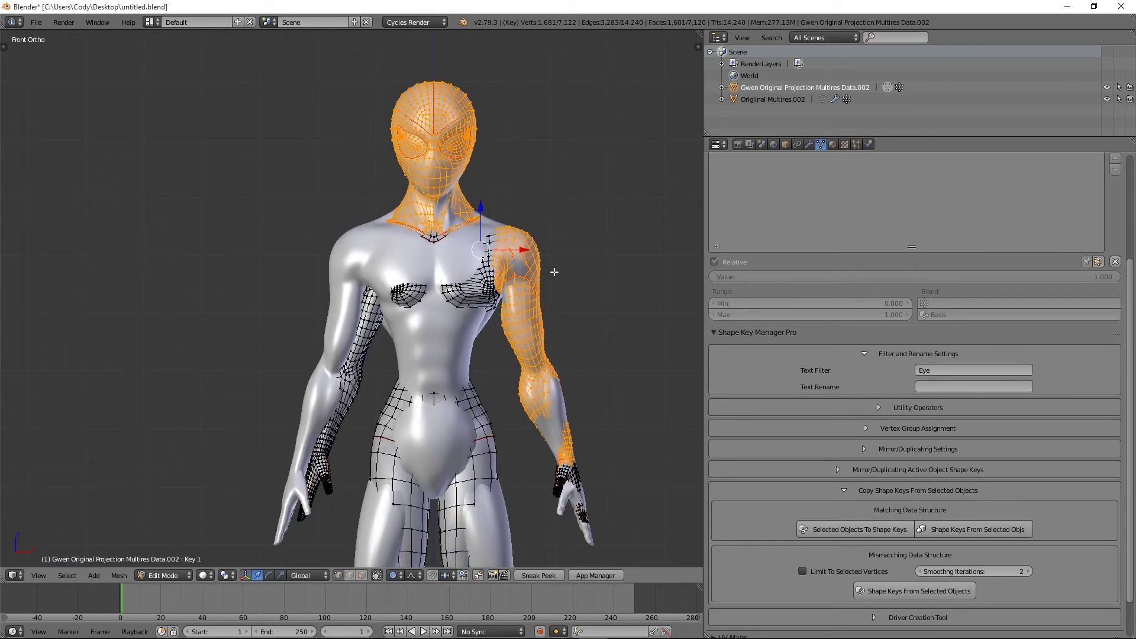
pyautogui.hotkey('shift', 'h')
pyautogui.press('Tab')
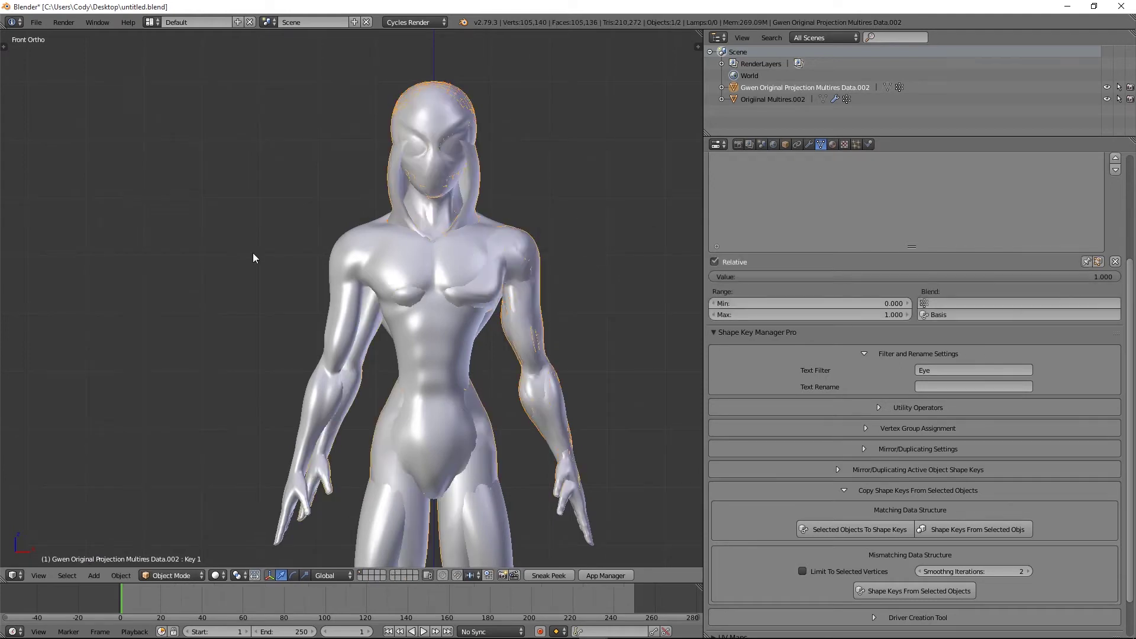
# Enable Limit To Selected Vertices for copying shape keys between mismatching data structures
pyautogui.keyDown('shift'); pyautogui.moveTo(355, 256); pyautogui.dragTo(382, 339, button='middle'); pyautogui.keyUp('shift')
pyautogui.moveTo(381, 340); pyautogui.dragTo(355, 368, button='middle')
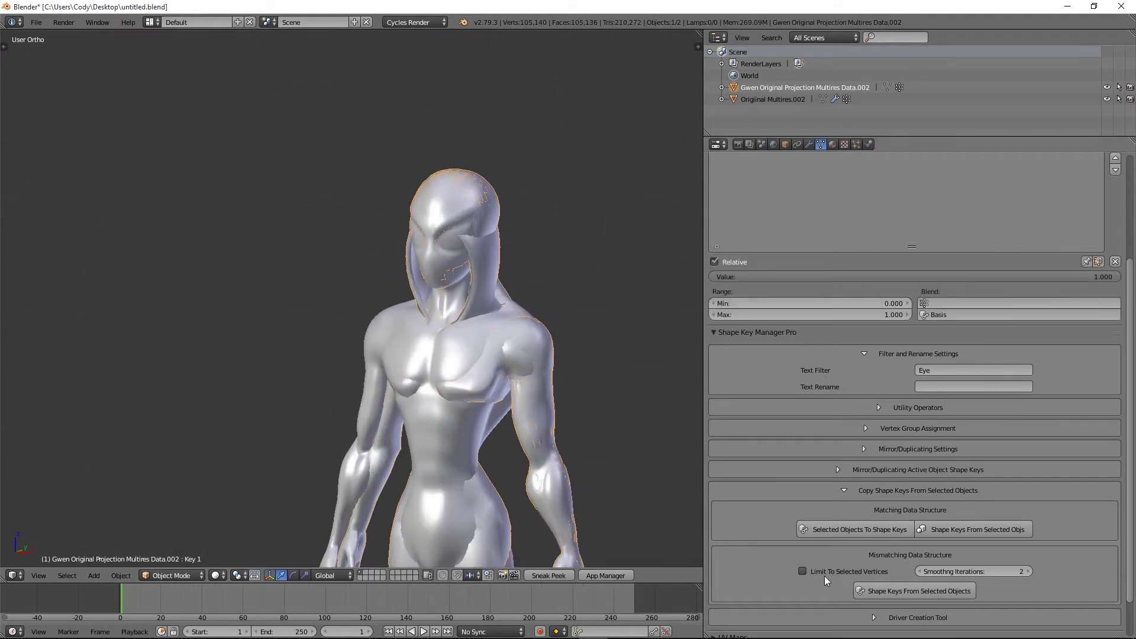
pyautogui.click(818, 572)
# Try to pull a vertex at the back of the neck base outward, undo the move and return to Object Mode
pyautogui.press('Tab')
pyautogui.moveTo(480, 292)
pyautogui.mouseDown(button='middle')
pyautogui.moveTo(403, 307)
pyautogui.moveTo(448, 307)
pyautogui.moveTo(370, 307)
pyautogui.moveTo(491, 308)
pyautogui.mouseUp(button='middle')
pyautogui.rightClick(557, 317)
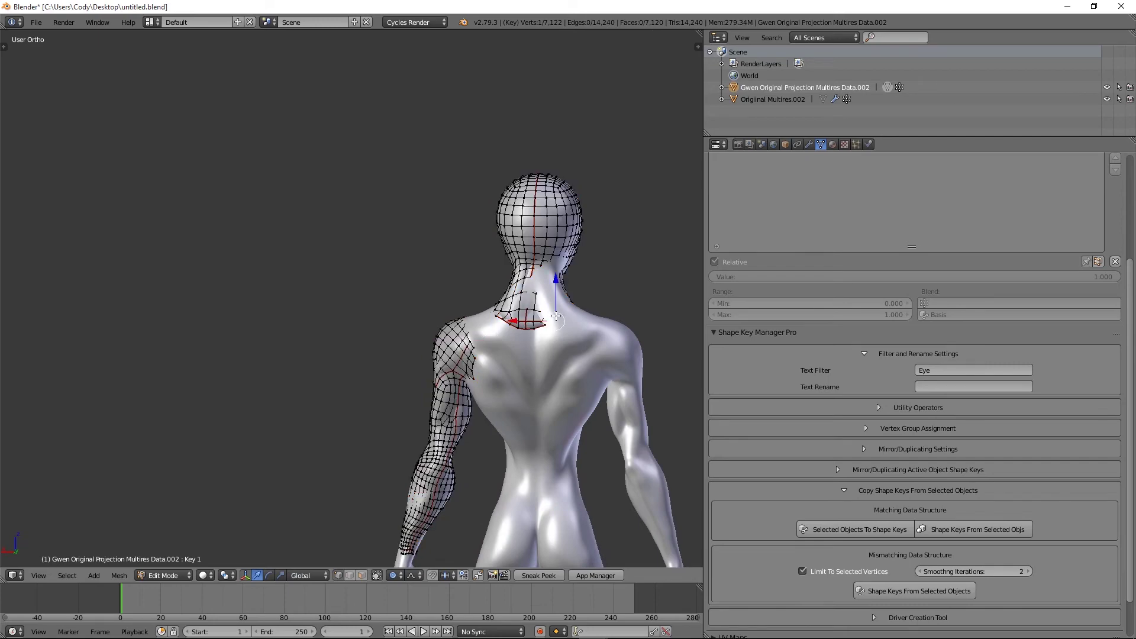
pyautogui.scroll(3, 558, 318)
pyautogui.press('g')
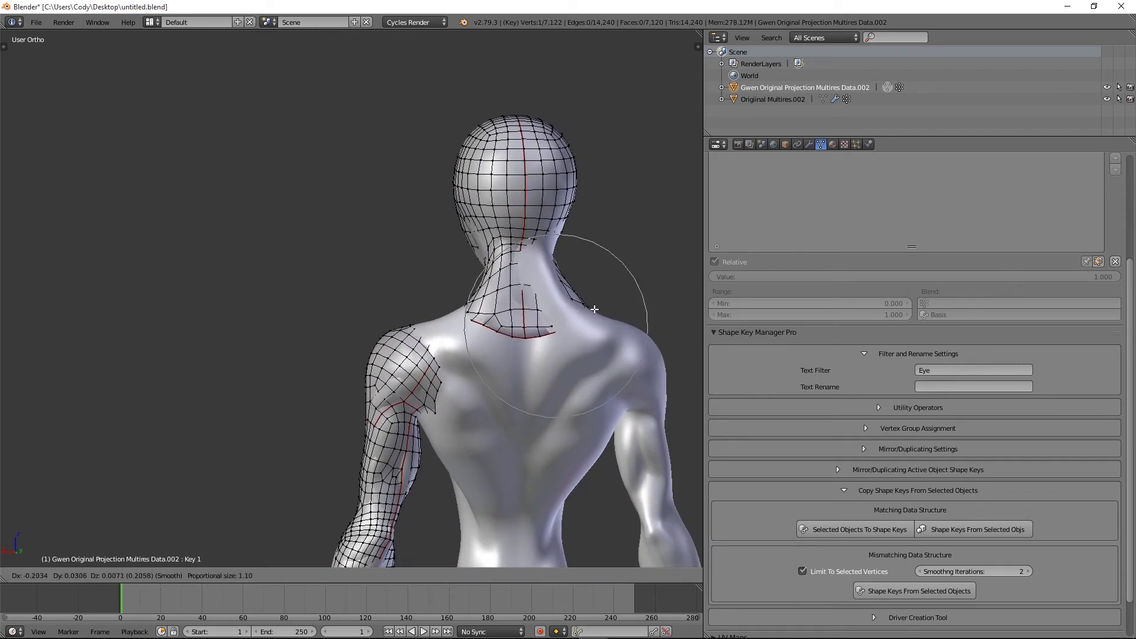
pyautogui.click(593, 309)
pyautogui.moveTo(591, 310); pyautogui.dragTo(645, 308, button='middle')
pyautogui.scroll(-2, 513, 313)
pyautogui.hotkey('ctrl', 'z')
pyautogui.hotkey('ctrl', 'z')
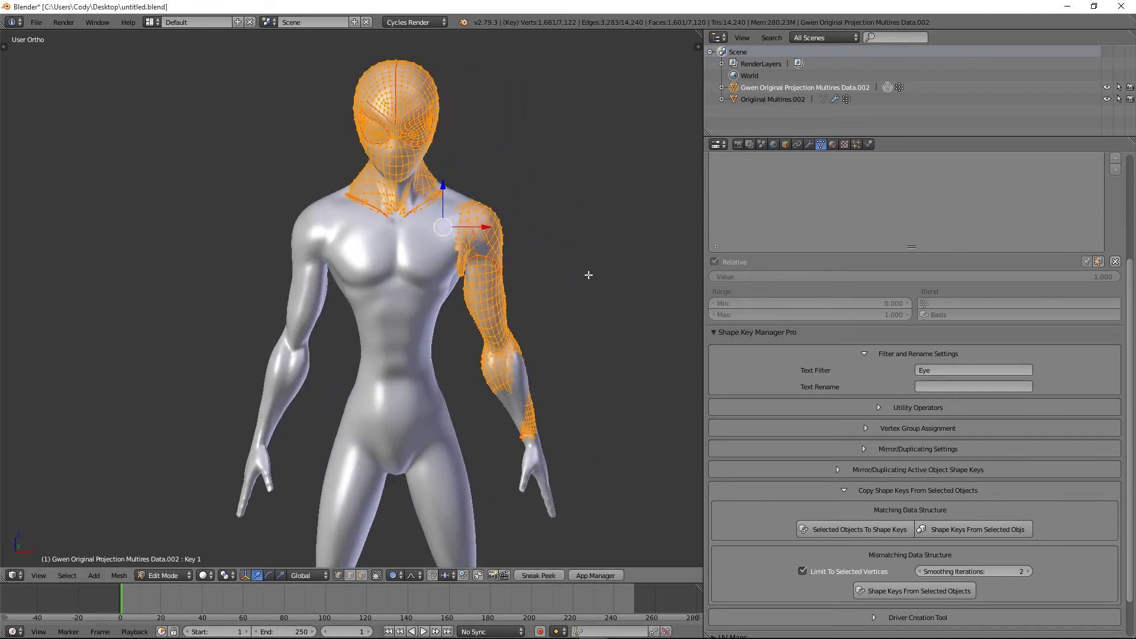
pyautogui.keyDown('shift'); pyautogui.moveTo(538, 275); pyautogui.dragTo(589, 364, button='middle'); pyautogui.keyUp('shift')
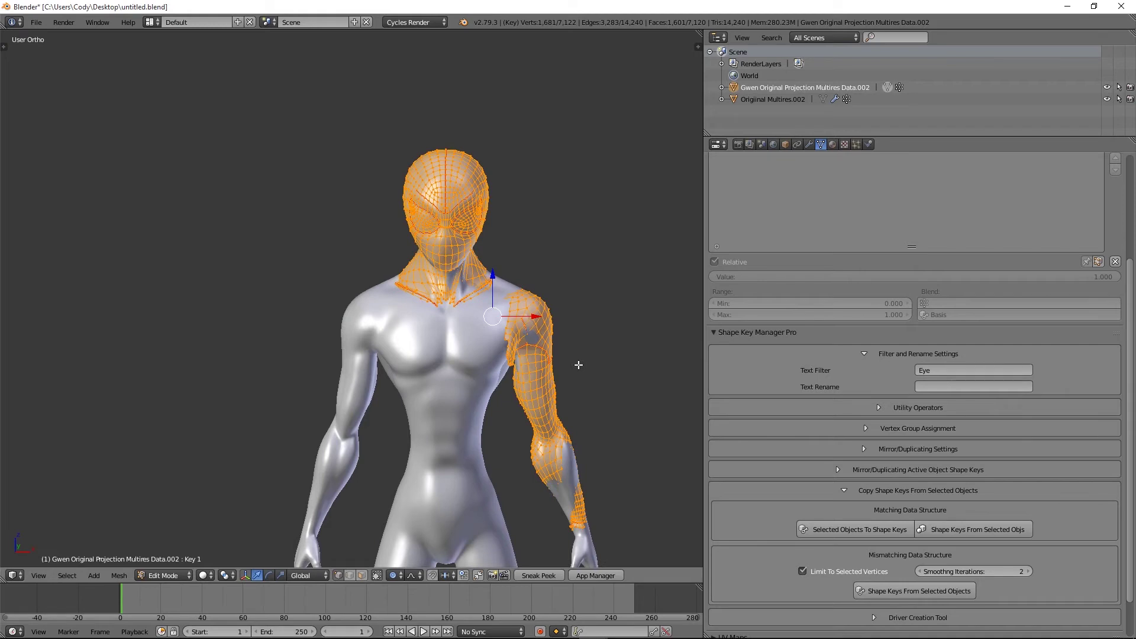
pyautogui.press('Tab')
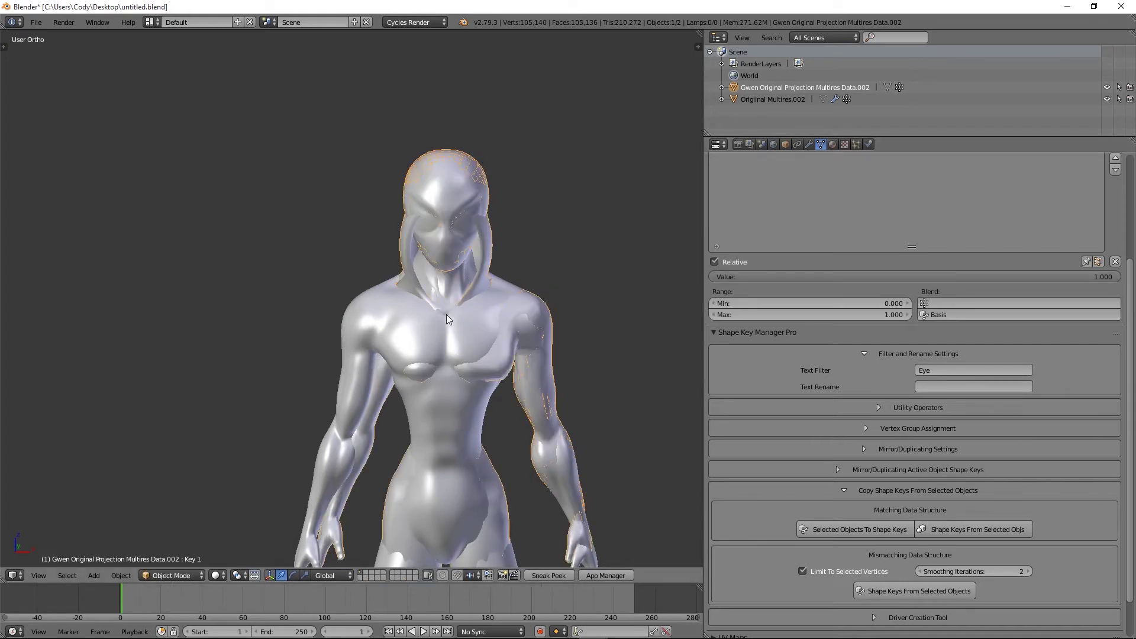
# Select the Spider-Man mesh and add Gwen's mesh to the selection as the active object
pyautogui.scroll(-2, 446, 315)
pyautogui.scroll(-3, 498, 314)
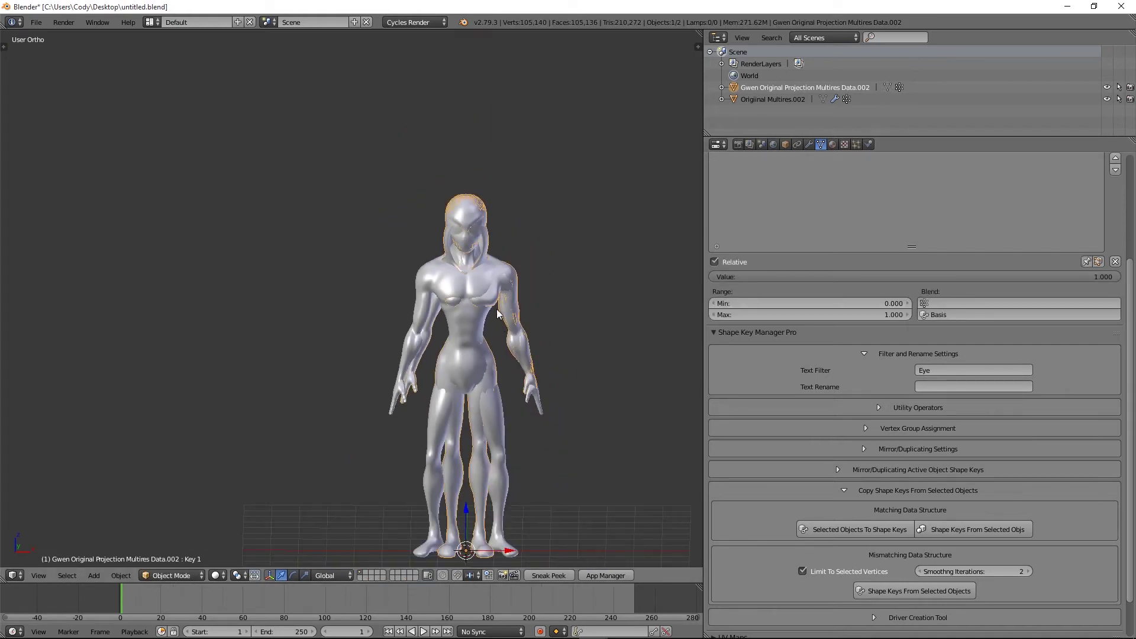
pyautogui.rightClick(475, 276)
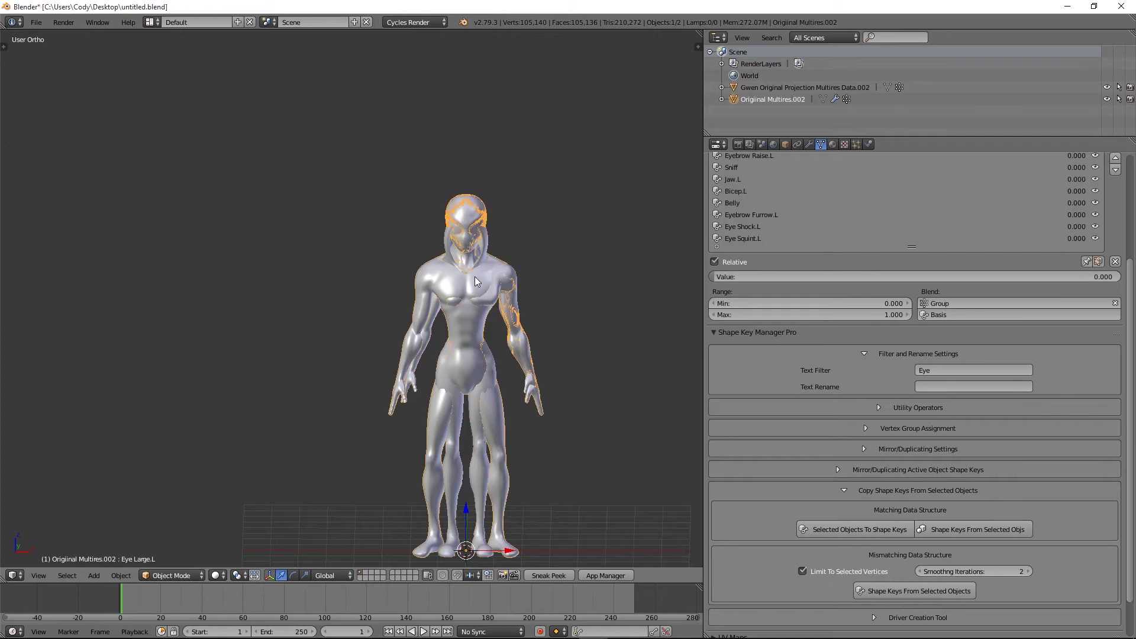
pyautogui.keyDown('shift'); pyautogui.rightClick(488, 248); pyautogui.keyUp('shift')
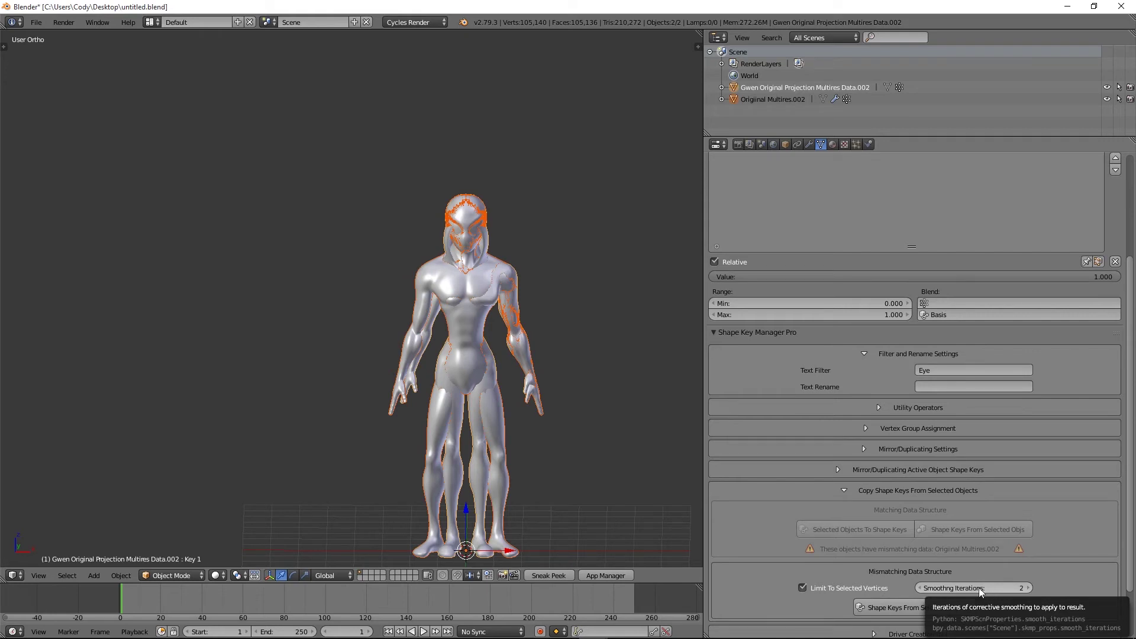
# Inspect the modifiers on Gwen's and the Spider-Man mesh, and try moving Spider-Man aside to compare the two bodies
pyautogui.click(809, 144)
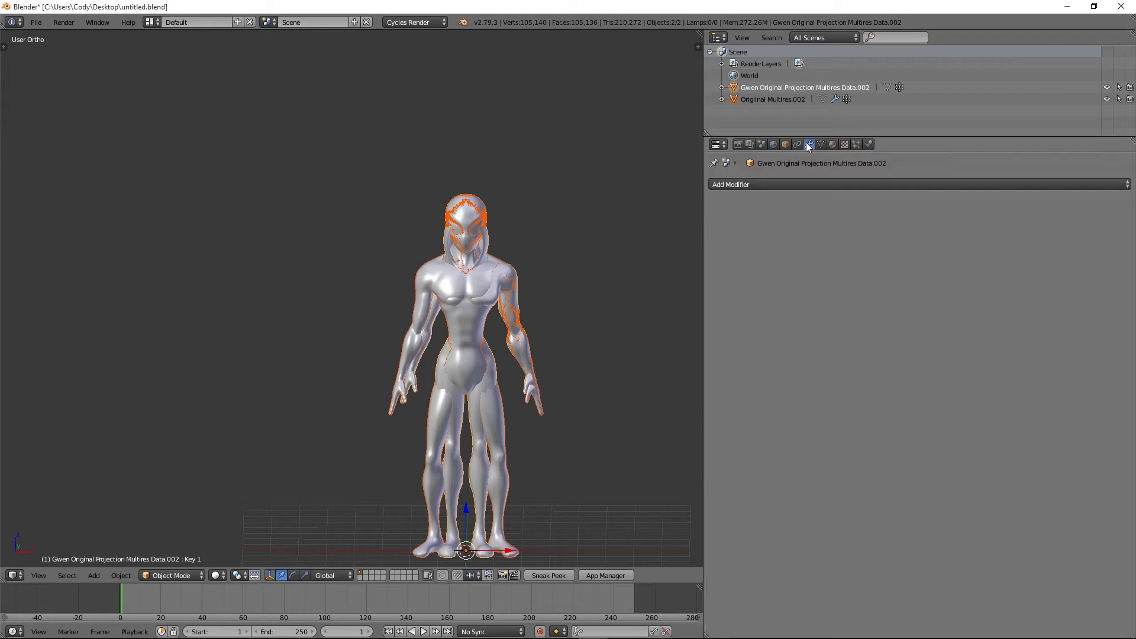
pyautogui.rightClick(470, 273)
pyautogui.scroll(5, 469, 213)
pyautogui.scroll(-4, 485, 236)
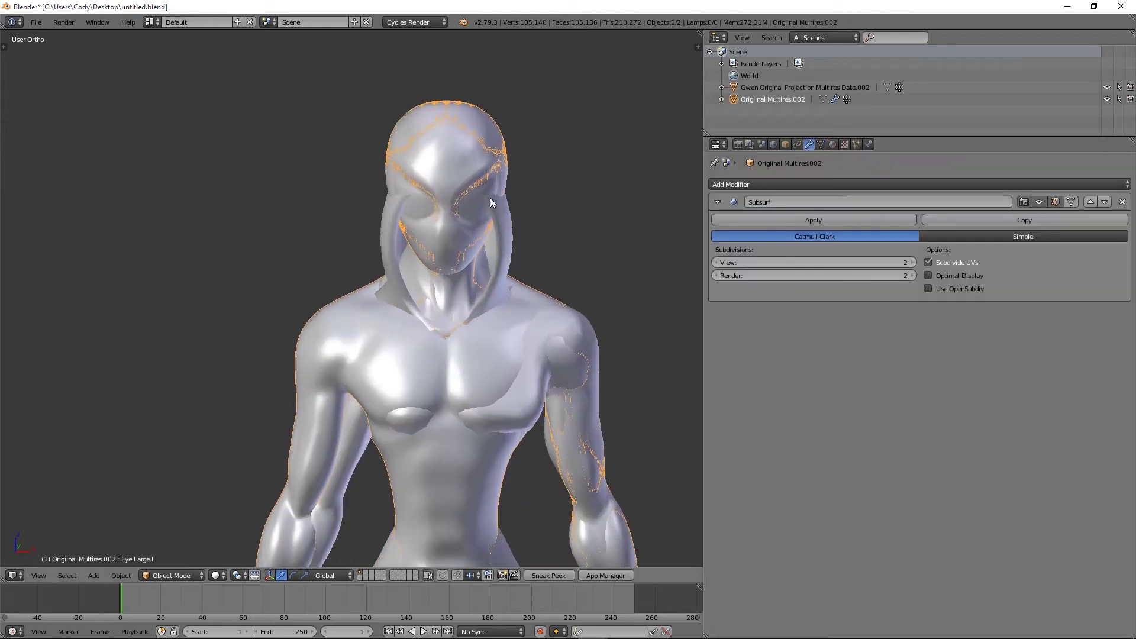
pyautogui.press('g')
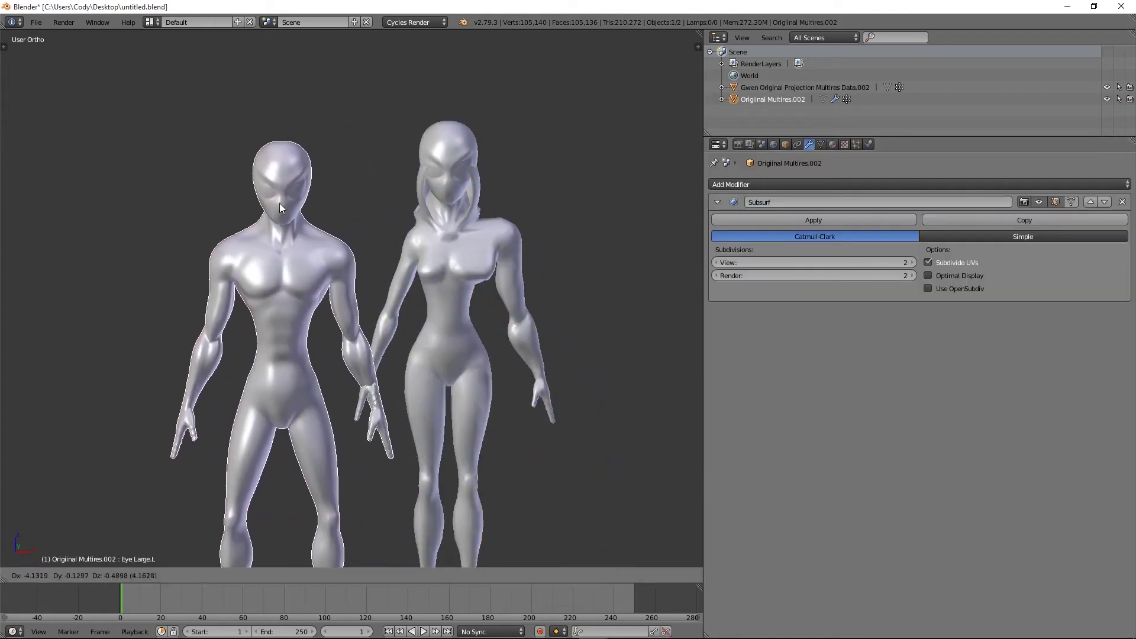
pyautogui.rightClick(228, 204)
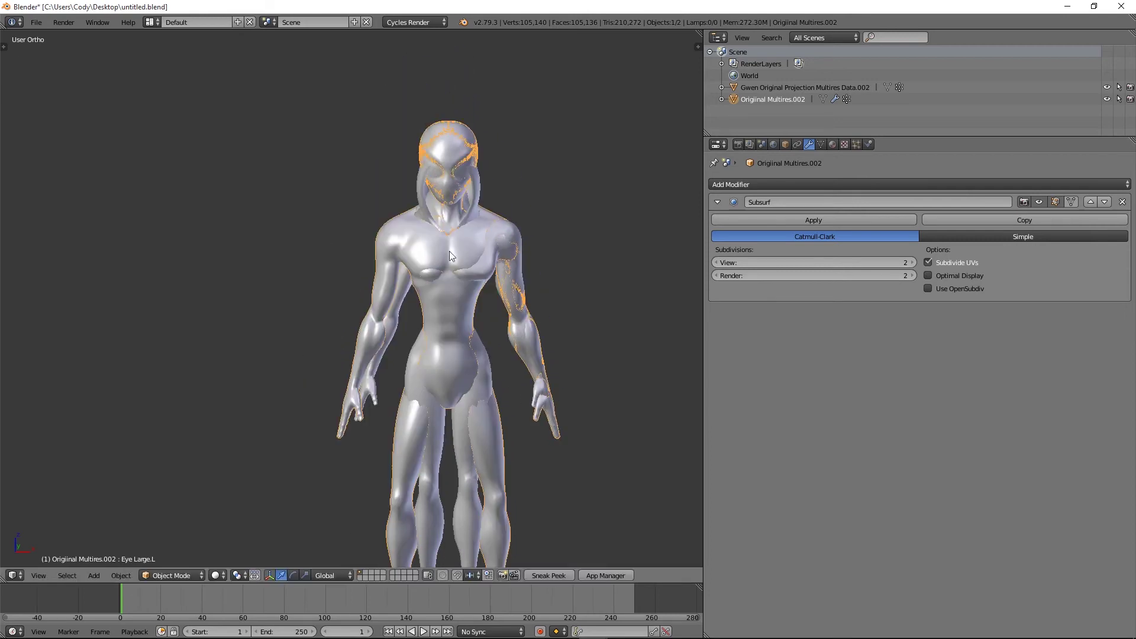
# With Gwen's mesh active and Spider-Man also selected, copy the mismatching-data shape keys, limited to selected vertices with 2 smoothing iterations
pyautogui.keyDown('shift'); pyautogui.rightClick(407, 298); pyautogui.keyUp('shift')
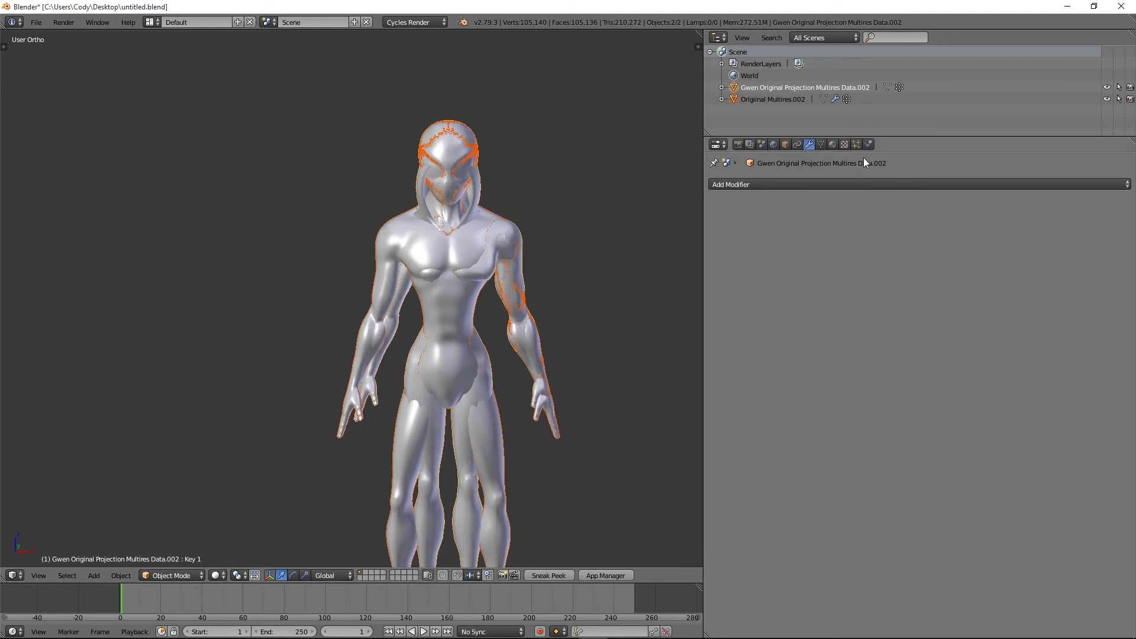
pyautogui.click(820, 146)
pyautogui.scroll(-8, 912, 473)
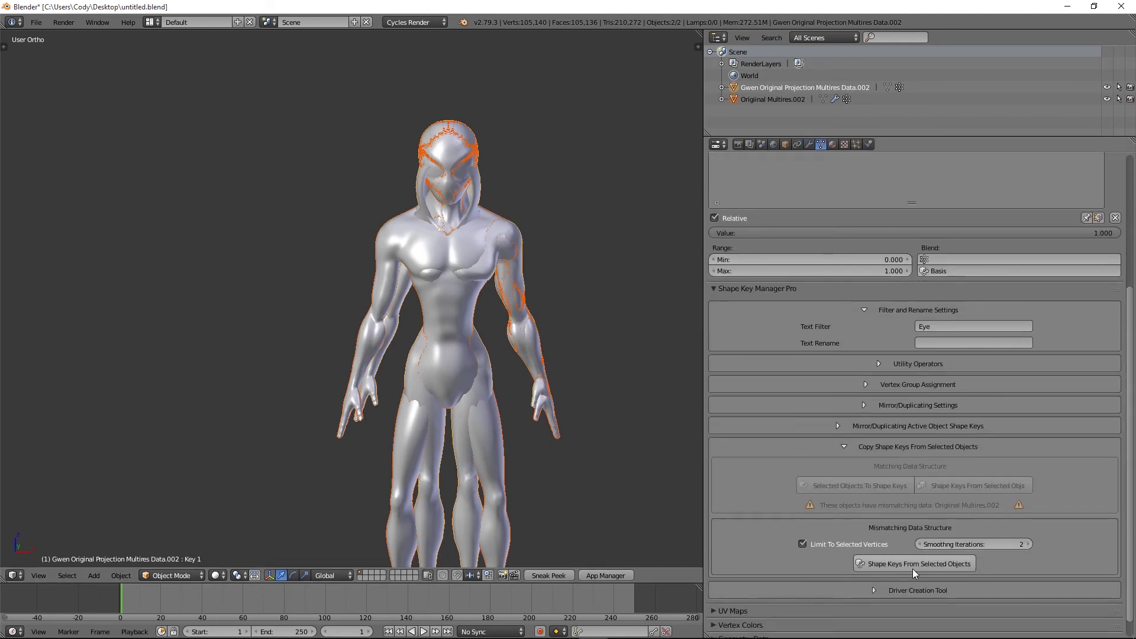
pyautogui.click(913, 563)
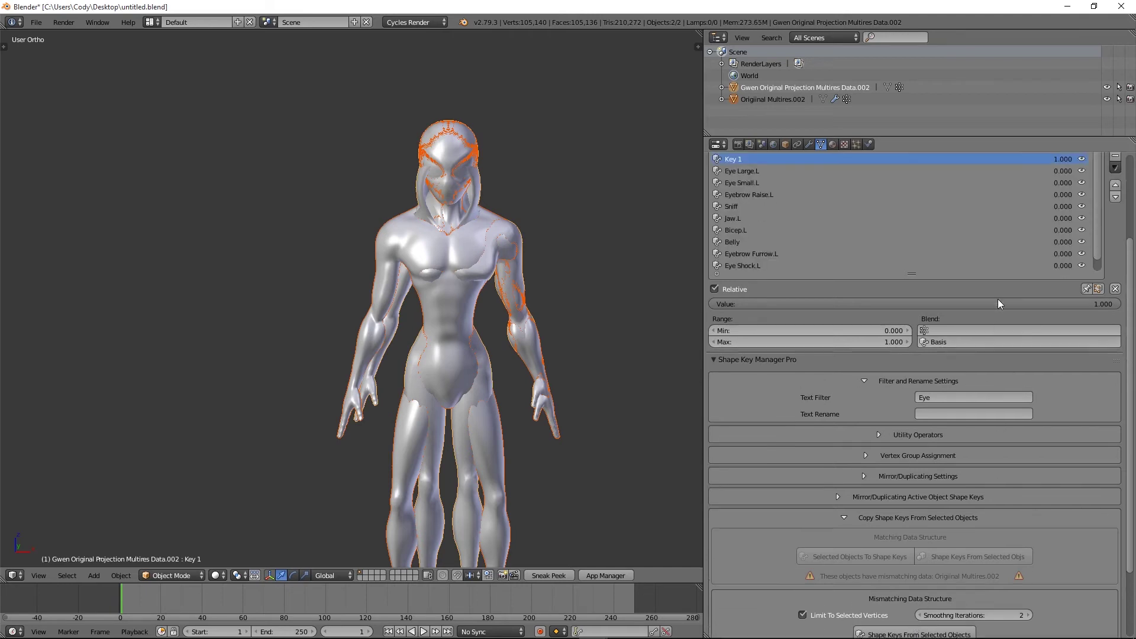
# Select the Spider-Man mesh, cancel a trial move of it and hide it from the viewport
pyautogui.rightClick(478, 181)
pyautogui.press('g')
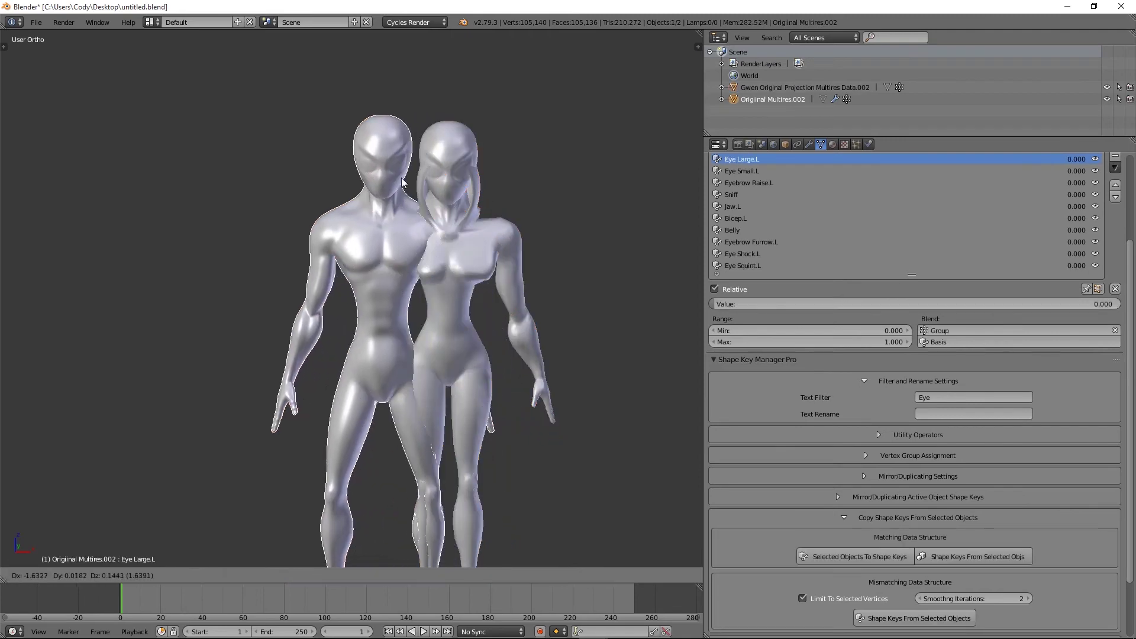
pyautogui.rightClick(401, 168)
pyautogui.press('h')
# Select Gwen's mesh and delete its Key 1 shape key
pyautogui.rightClick(462, 176)
pyautogui.scroll(-1, 513, 189)
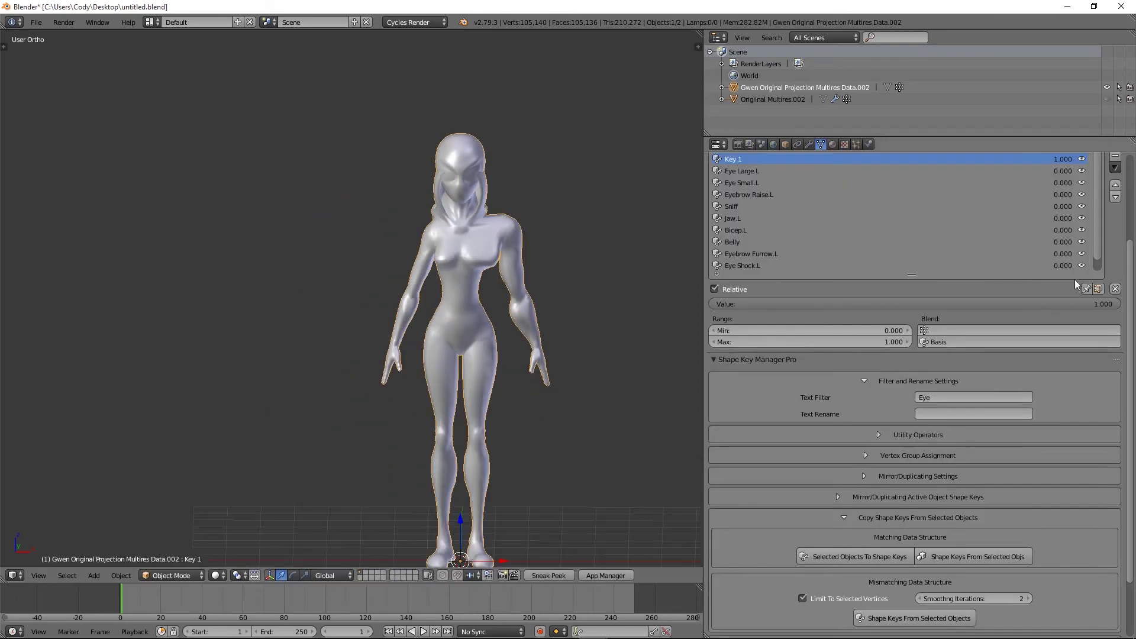
pyautogui.scroll(1, 1072, 278)
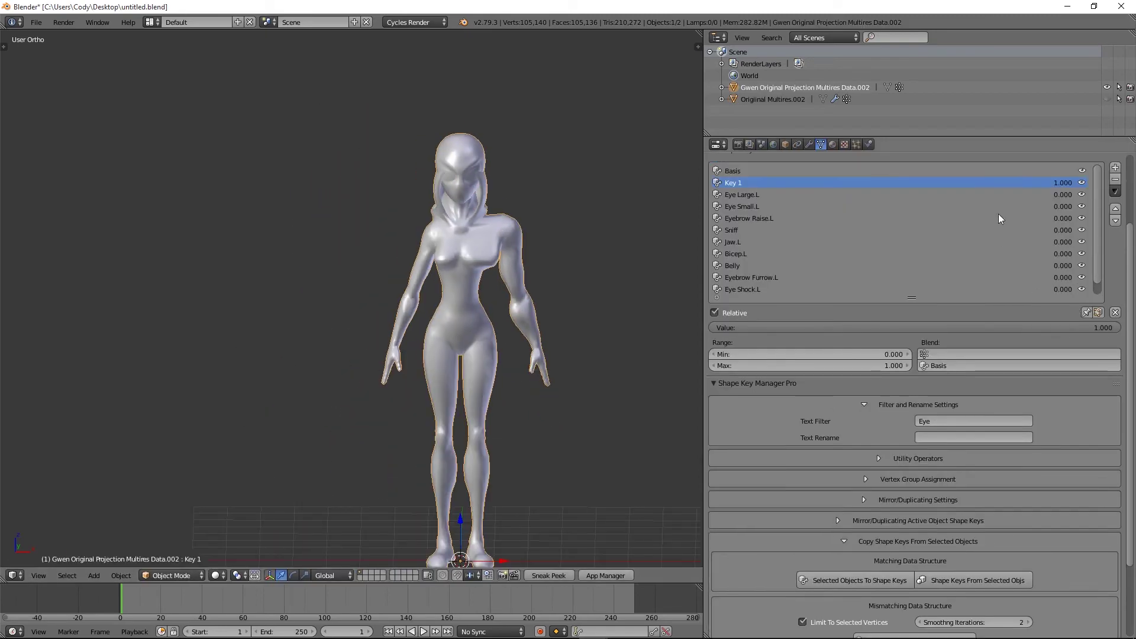
pyautogui.click(1116, 180)
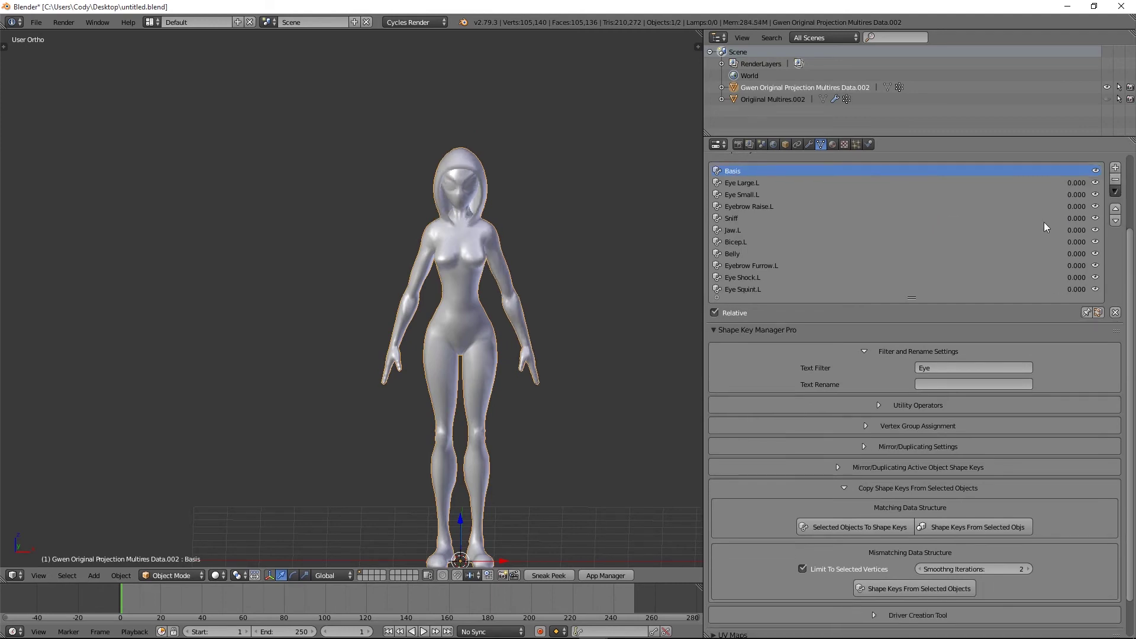
# Switch the viewport to Material shading and frame Gwen's hooded head and shoulders
pyautogui.scroll(5, 401, 198)
pyautogui.scroll(3, 567, 173)
pyautogui.click(218, 575)
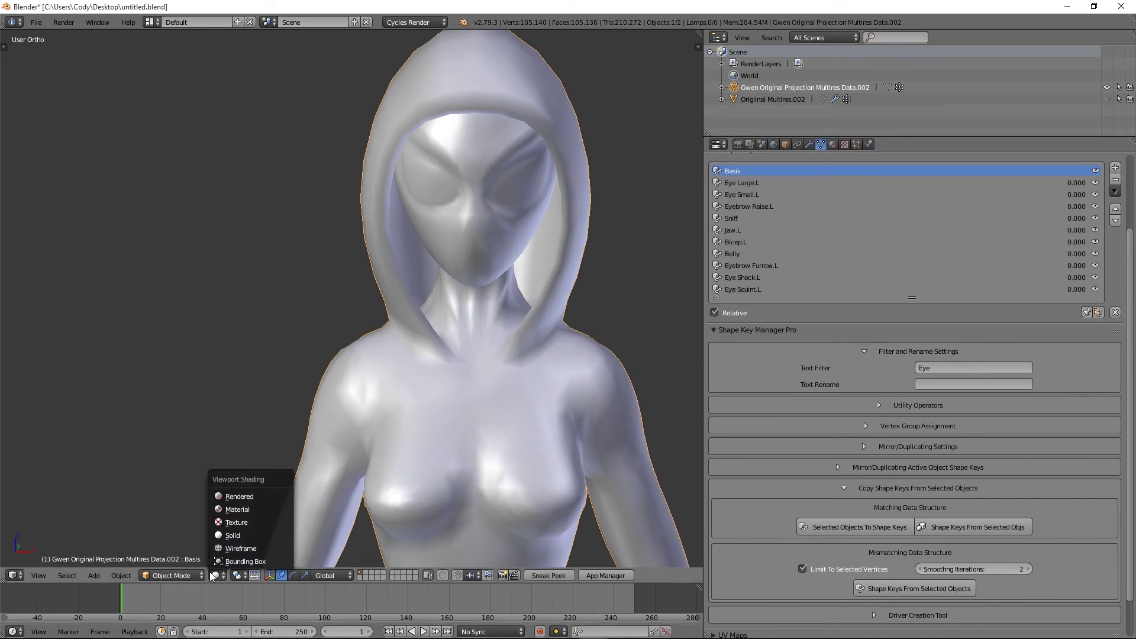
pyautogui.click(243, 508)
pyautogui.moveTo(500, 338); pyautogui.dragTo(495, 315, button='middle')
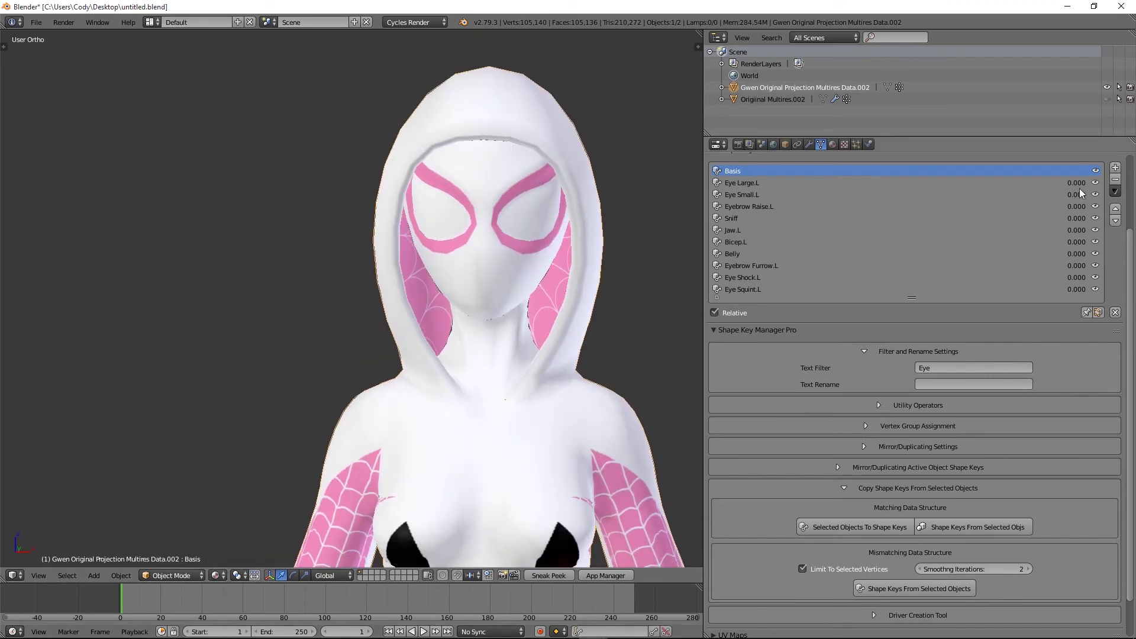
# Test copied shape keys such as Eye Large.L and Eye Shock.L on Gwen by varying their values, and restore them
pyautogui.moveTo(1075, 184); pyautogui.dragTo(996, 246)
pyautogui.moveTo(1080, 278)
pyautogui.mouseDown()
pyautogui.moveTo(1124, 278)
pyautogui.moveTo(978, 283)
pyautogui.moveTo(1124, 287)
pyautogui.moveTo(1038, 264)
pyautogui.moveTo(1127, 264)
pyautogui.moveTo(1073, 264)
pyautogui.mouseUp()
pyautogui.moveTo(1076, 253); pyautogui.dragTo(985, 239)
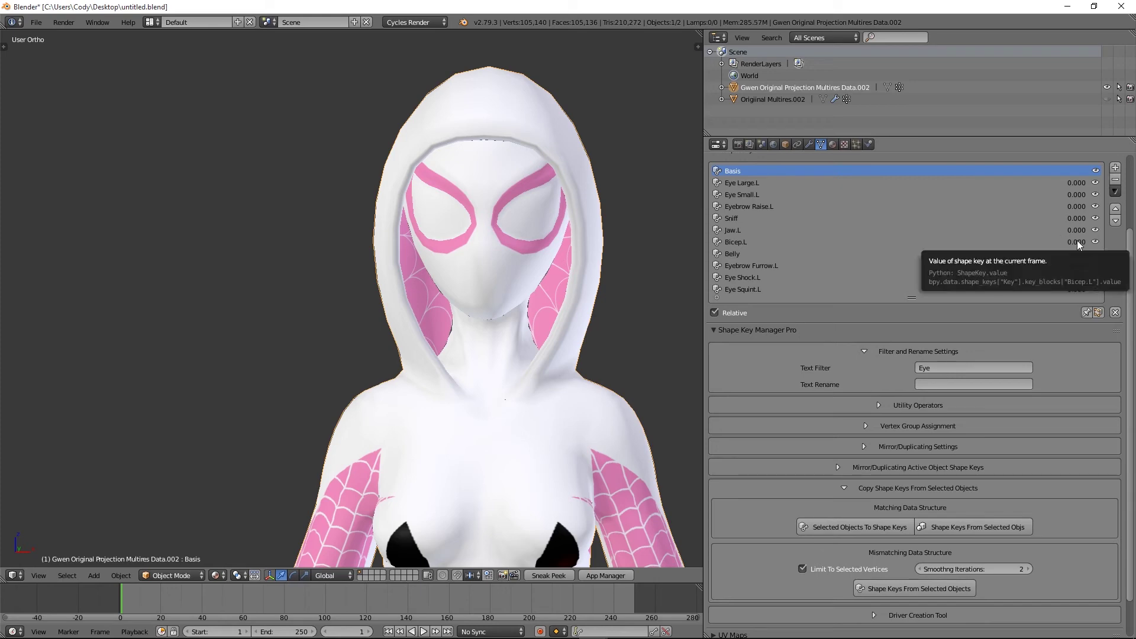
pyautogui.hotkey('ctrl', 'z')
# Test the copied Bicep.L and Jaw.L shape keys while viewing Gwen's arm and face from the side
pyautogui.keyDown('shift'); pyautogui.moveTo(466, 292); pyautogui.dragTo(439, 182, button='middle'); pyautogui.keyUp('shift')
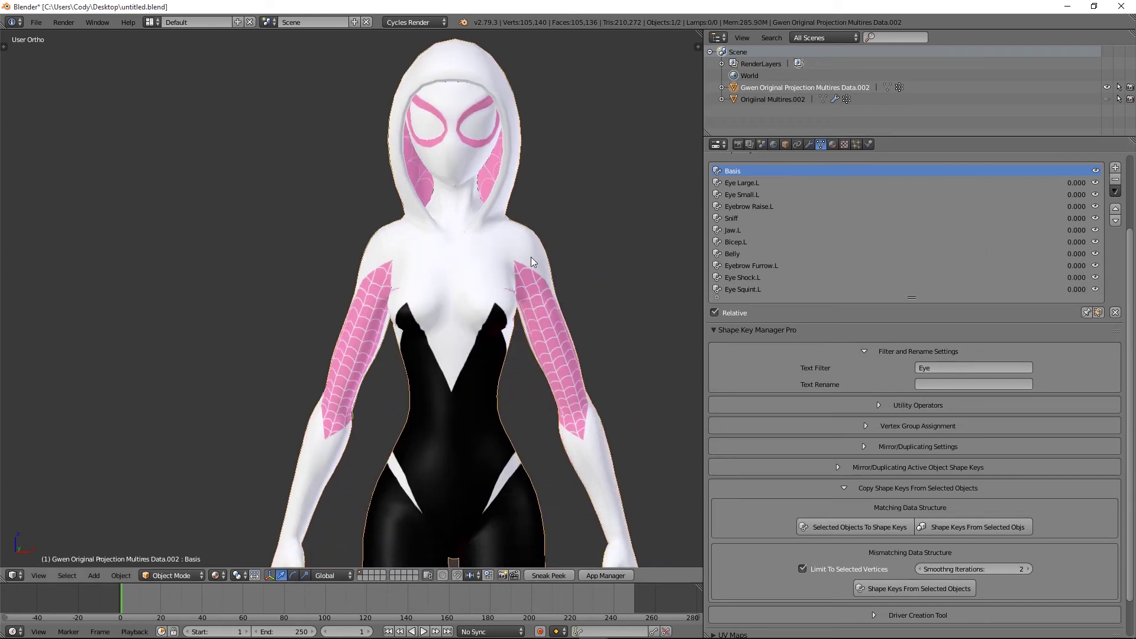
pyautogui.moveTo(532, 261); pyautogui.dragTo(349, 266, button='middle')
pyautogui.scroll(3, 349, 266)
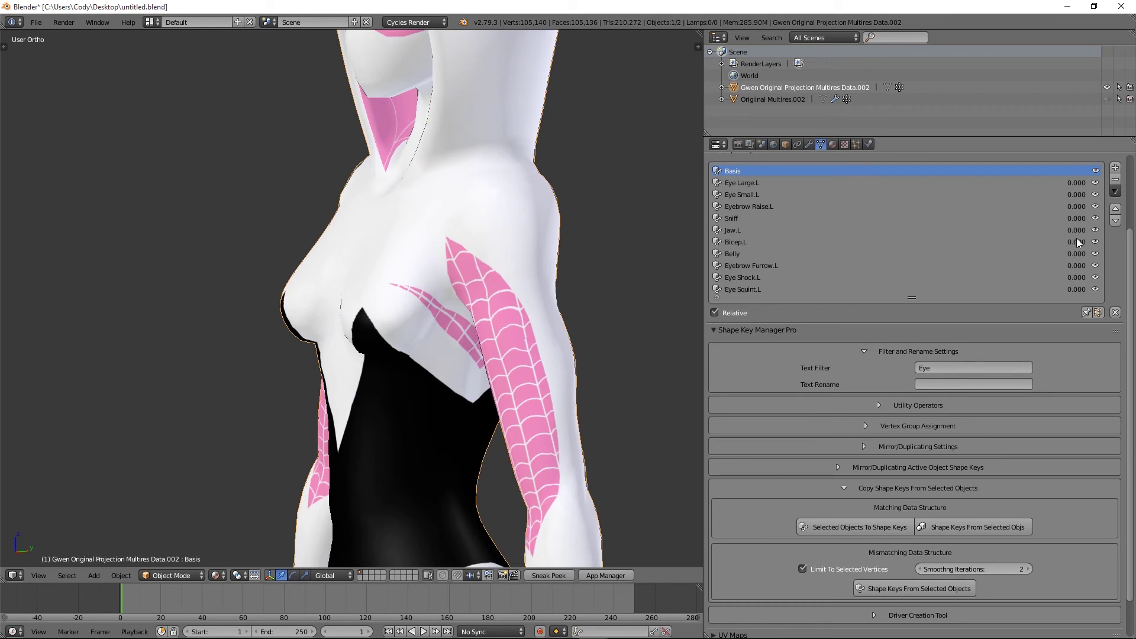
pyautogui.moveTo(1077, 241)
pyautogui.mouseDown()
pyautogui.moveTo(1118, 242)
pyautogui.moveTo(1077, 242)
pyautogui.mouseUp()
pyautogui.moveTo(414, 214); pyautogui.dragTo(503, 220, button='middle')
pyautogui.keyDown('shift'); pyautogui.moveTo(502, 220); pyautogui.dragTo(526, 315, button='middle'); pyautogui.keyUp('shift')
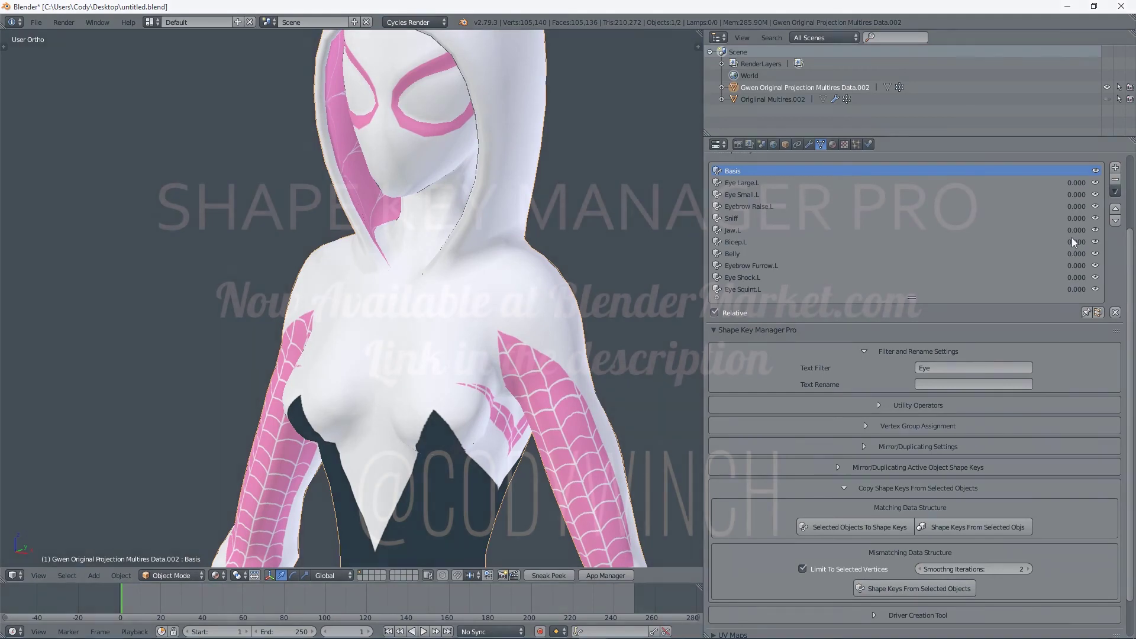
pyautogui.moveTo(1077, 231); pyautogui.dragTo(1118, 231)
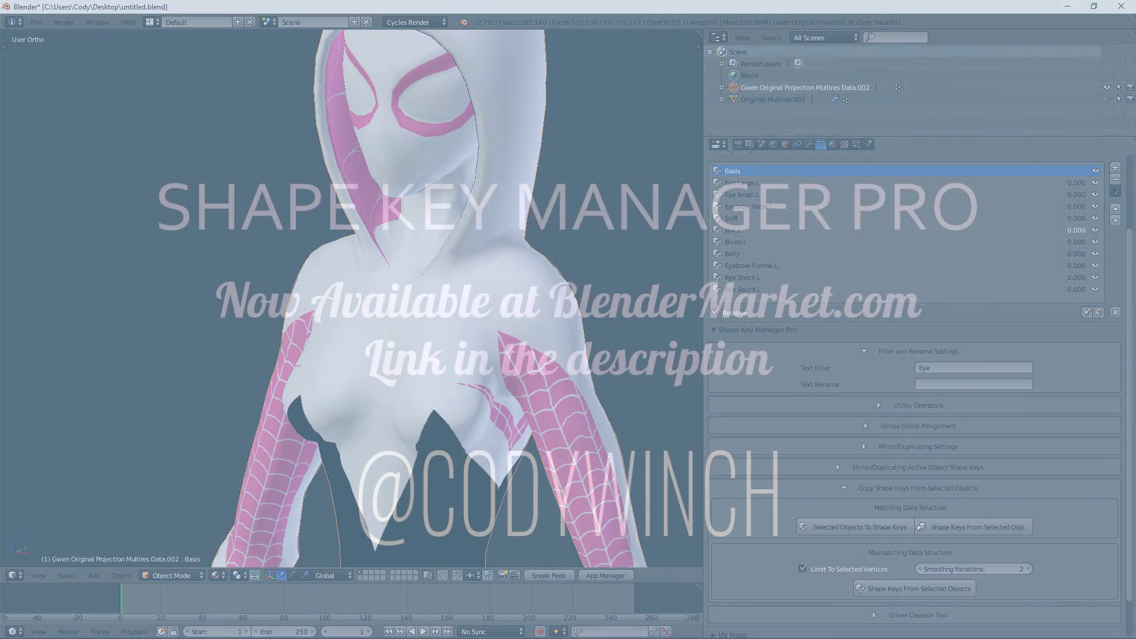